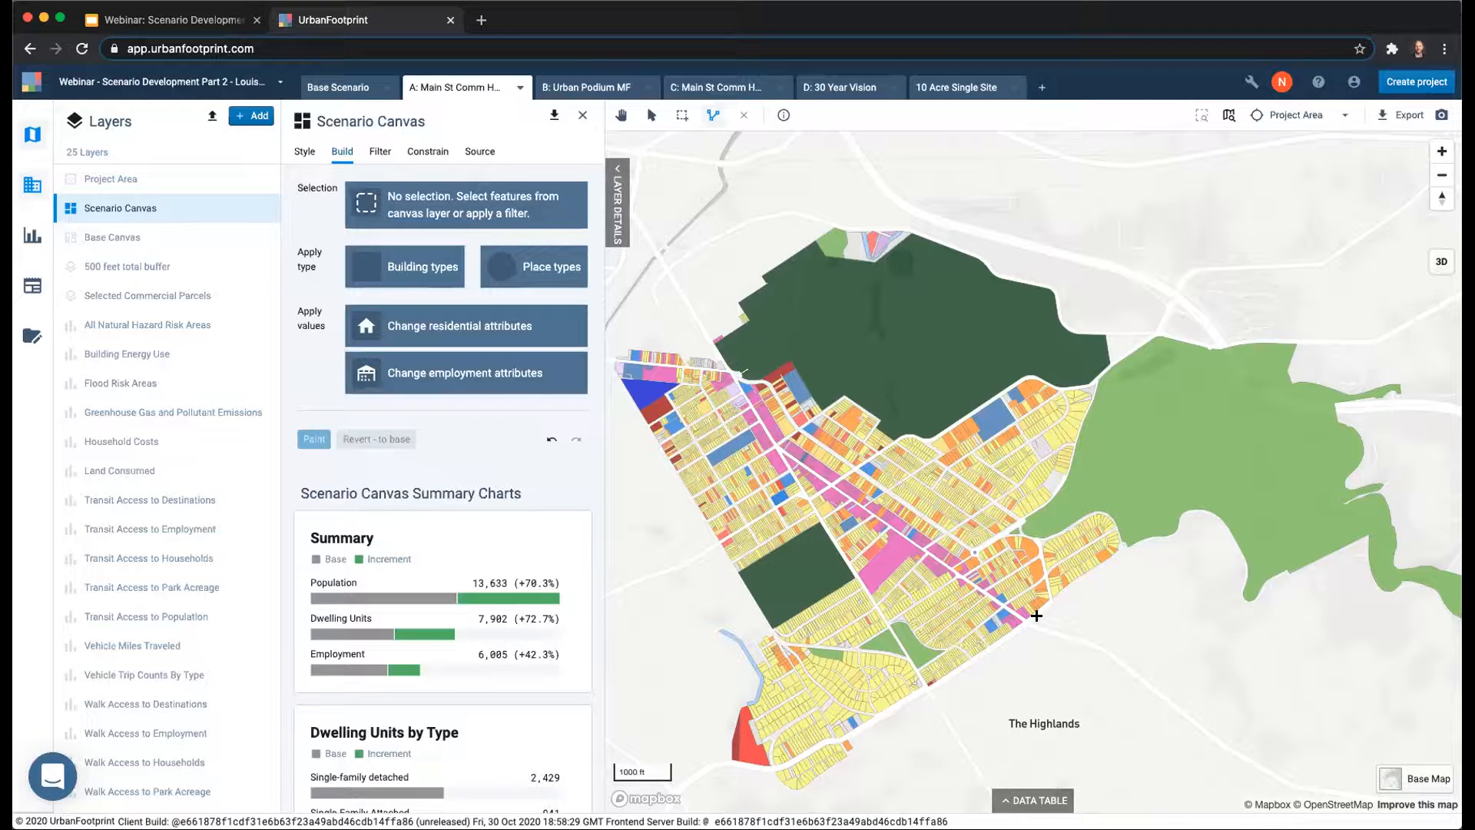
Inspect the central corridor's parcels in the Base Scenario and hide the Base Canvas layer.
left_click(344, 81)
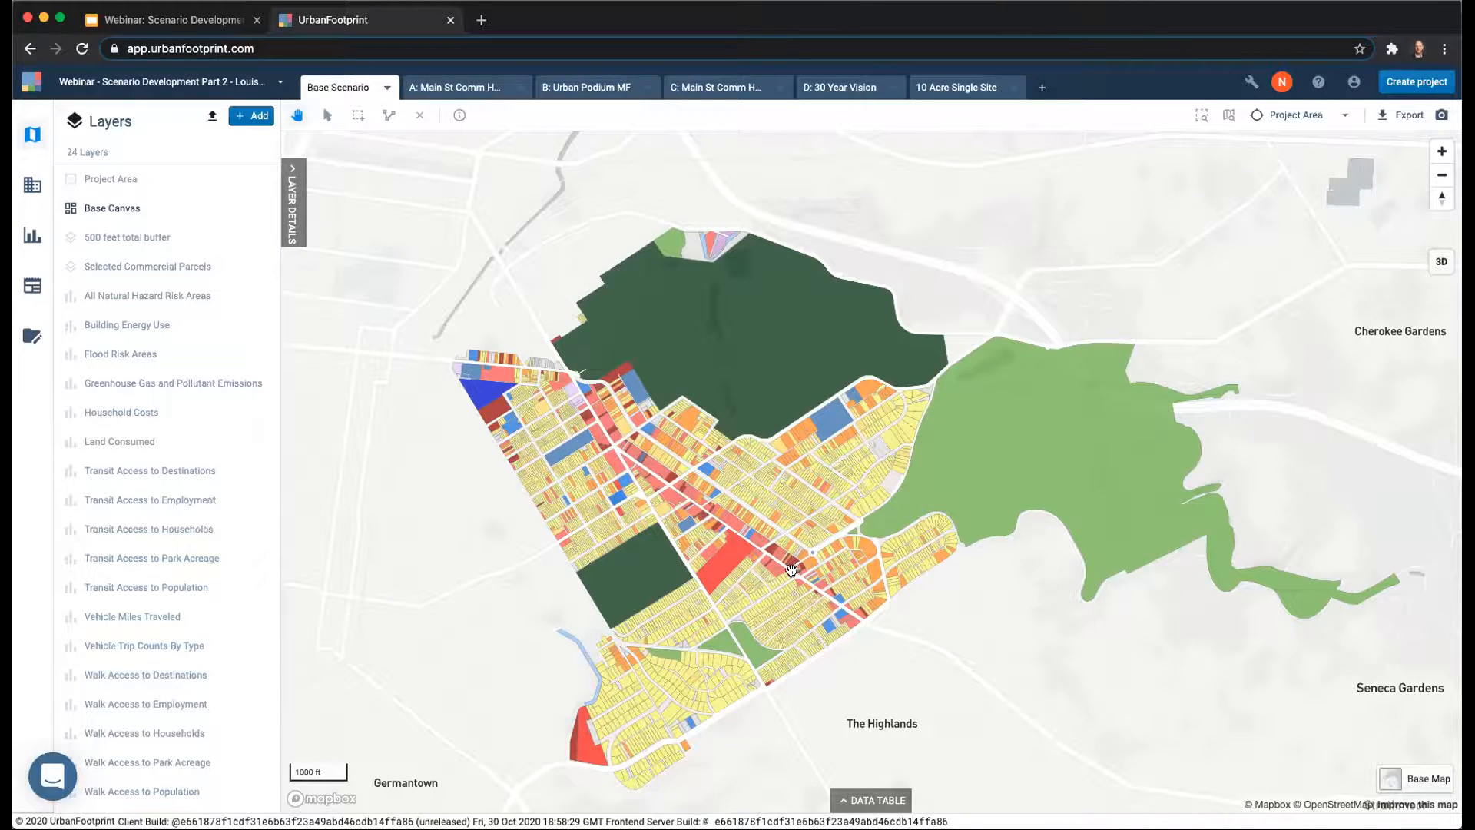
scroll(783, 564, "up", 5)
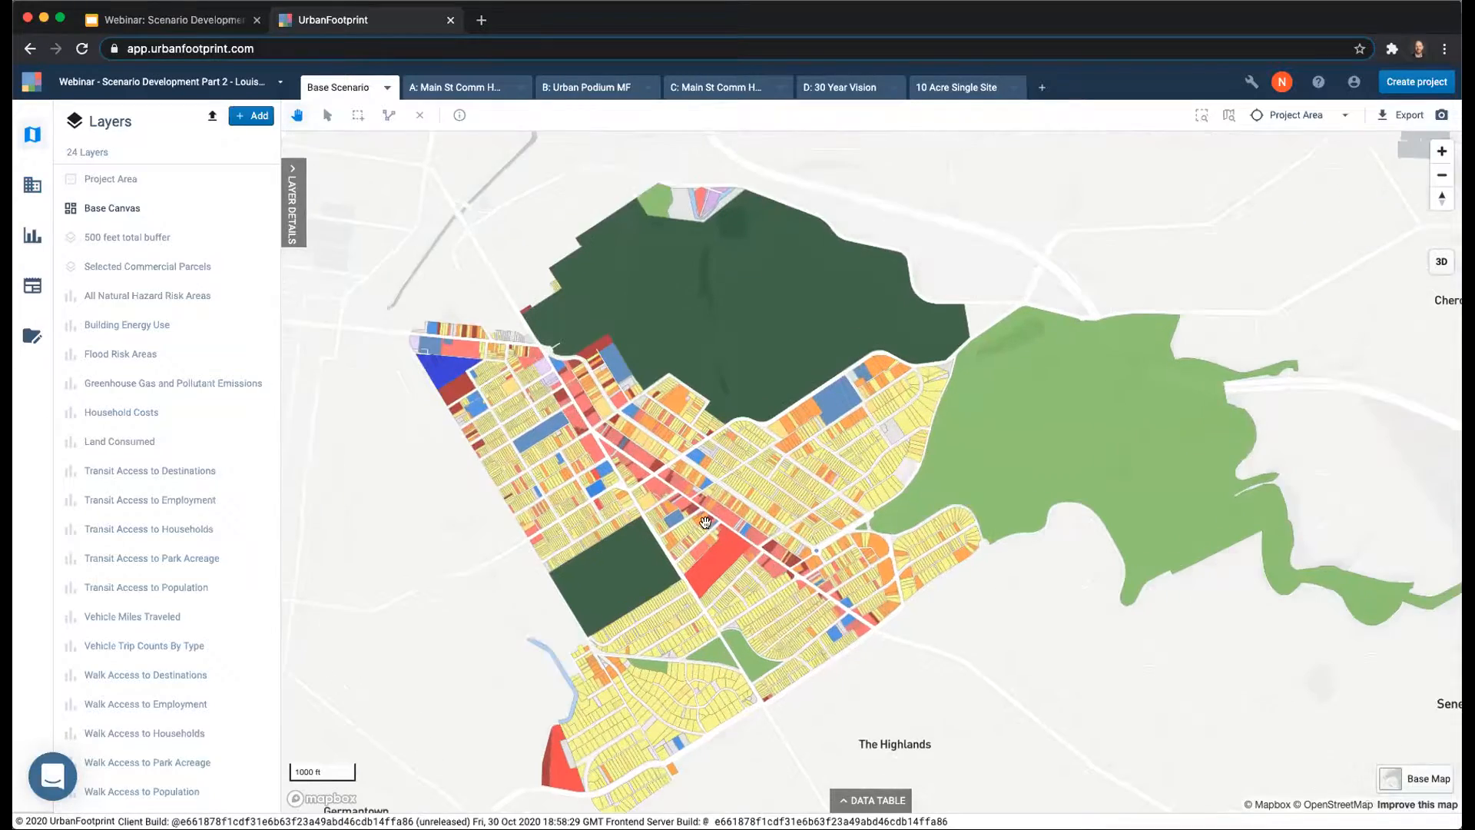
scroll(727, 560, "up", 2)
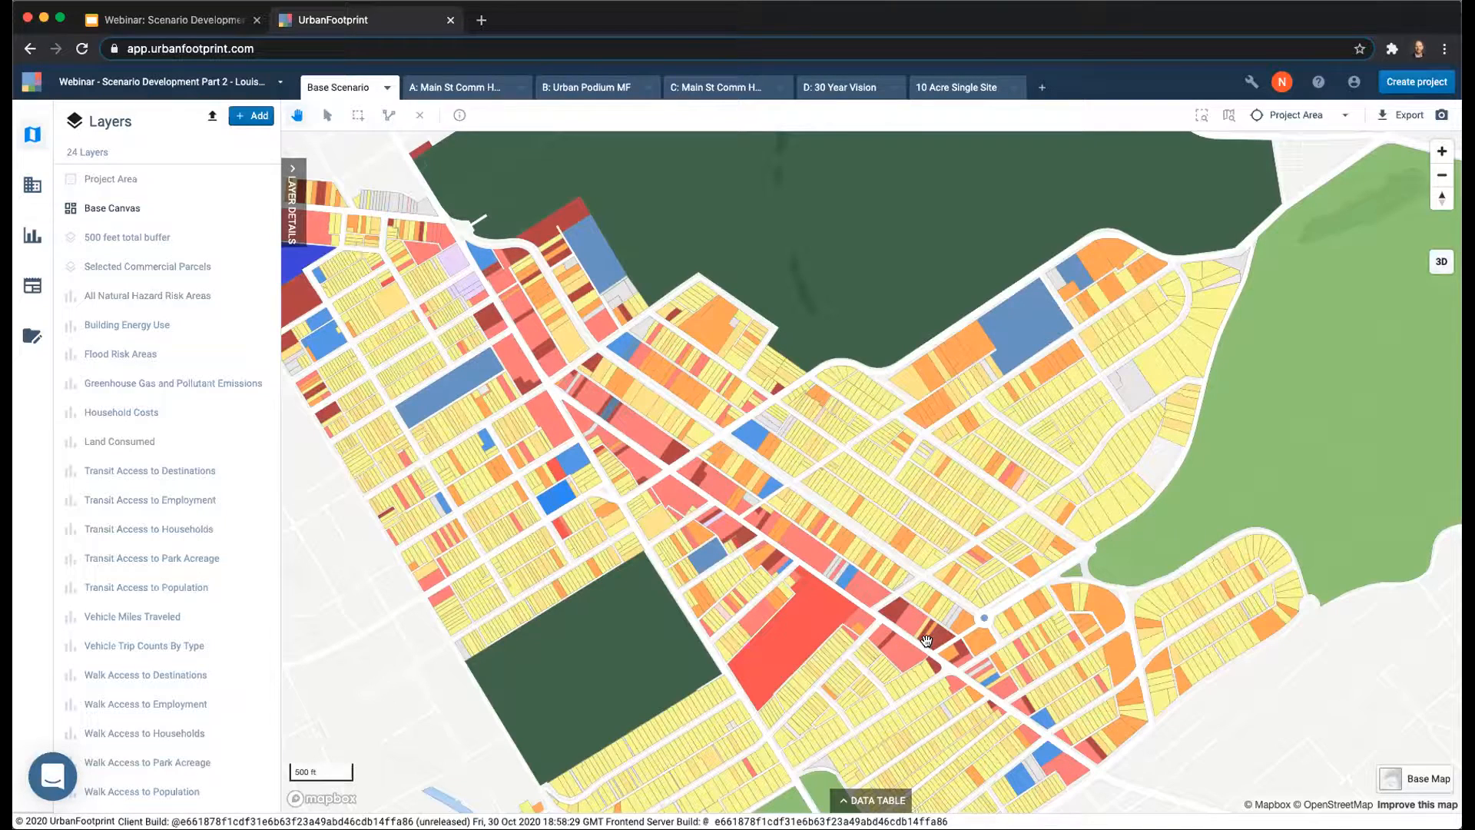
scroll(876, 584, "down", 2)
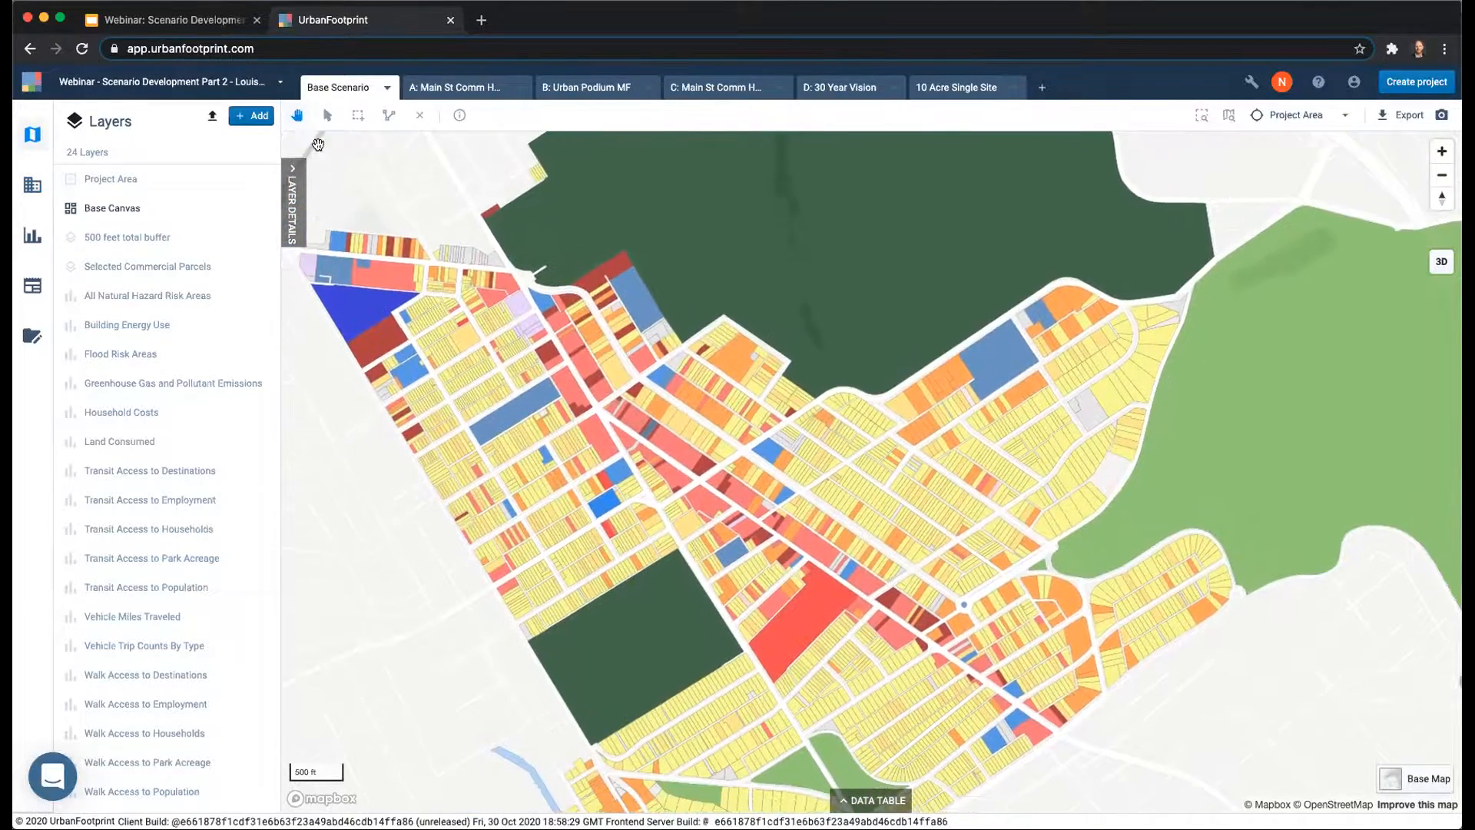
left_click(238, 209)
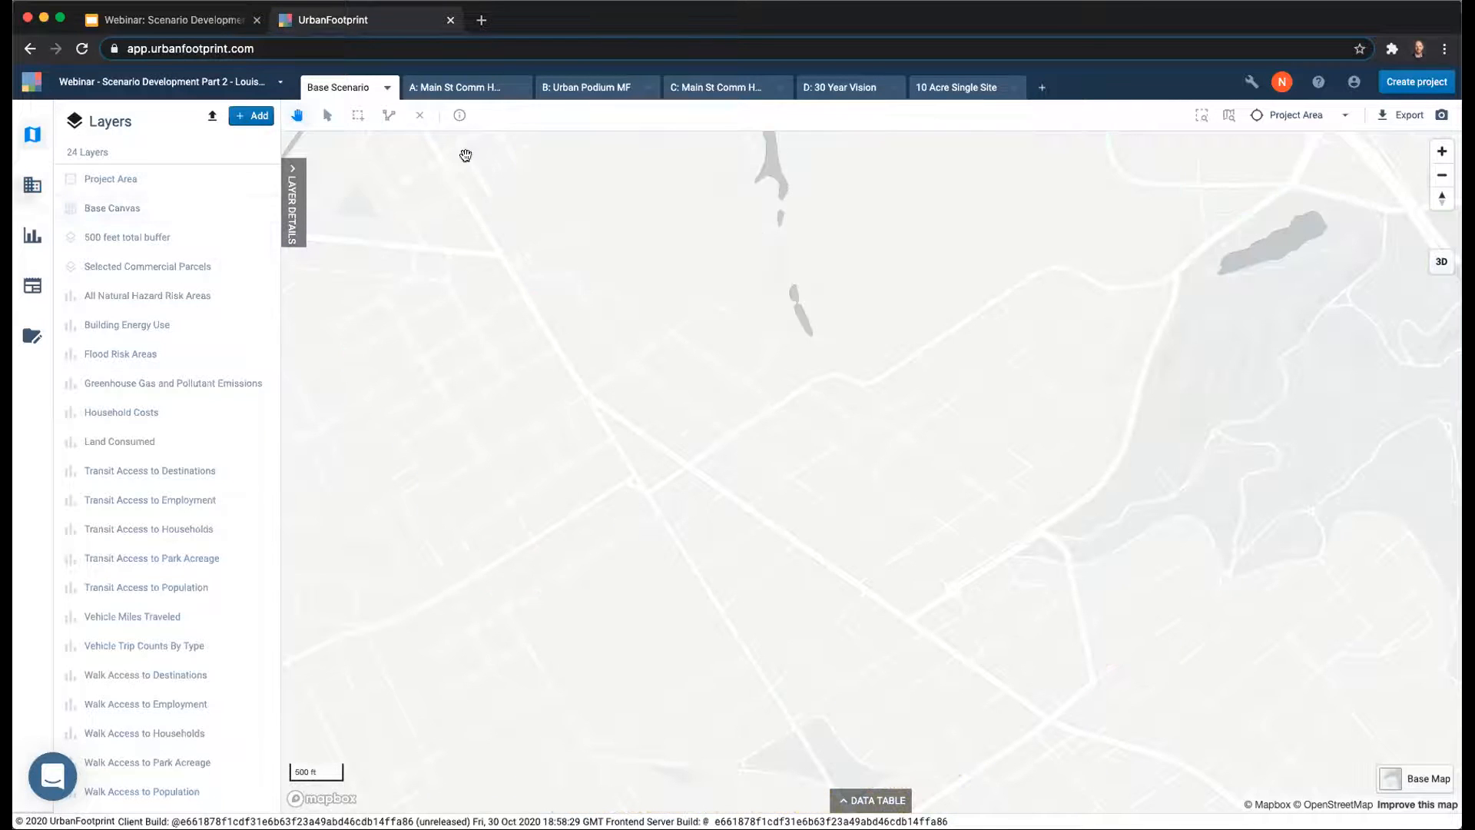
Switch to scenario A: Main St Comm High and check the Base Scenario's option for creating a scenario.
left_click(452, 87)
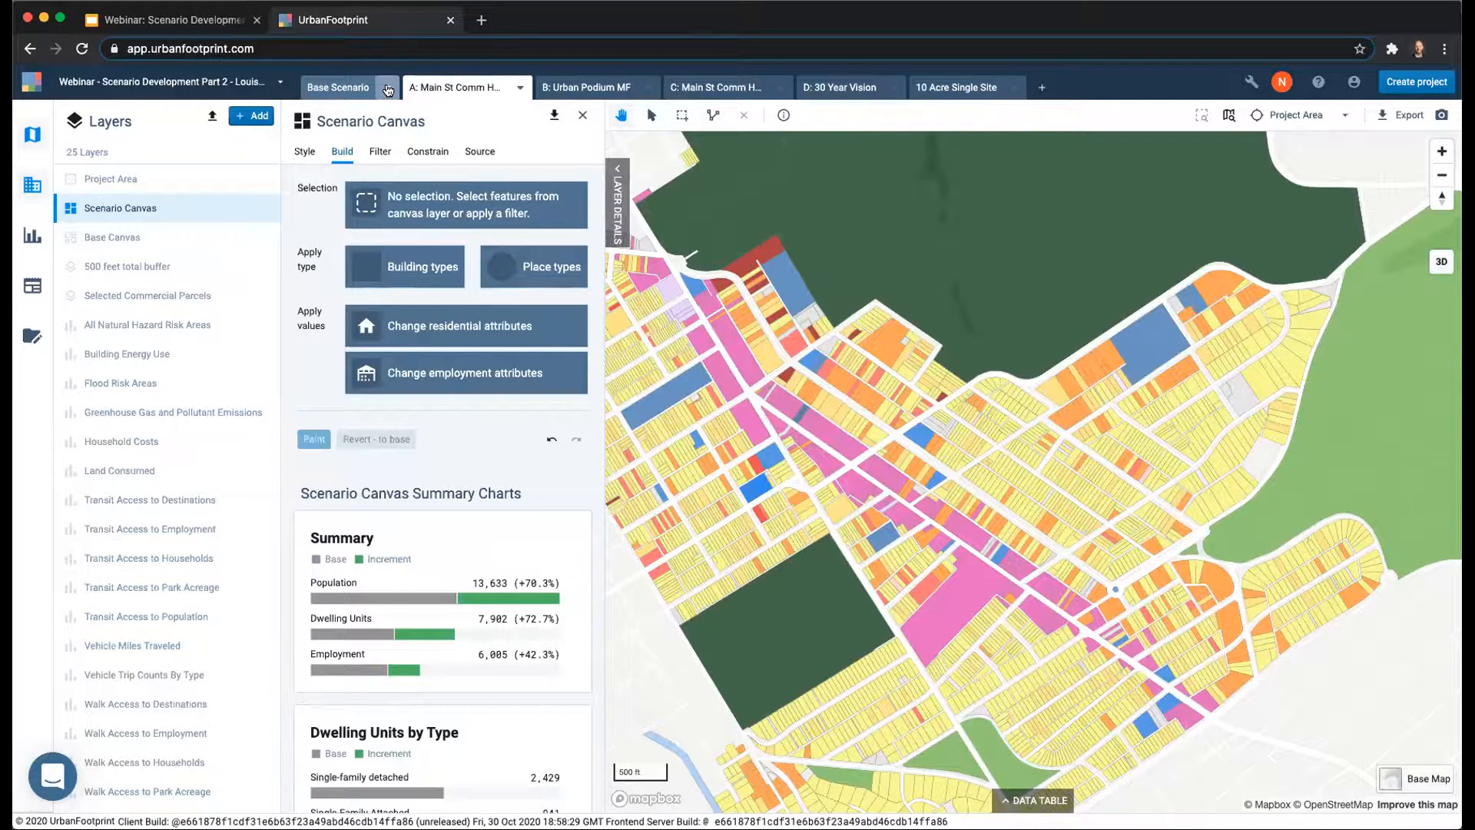
left_click(388, 90)
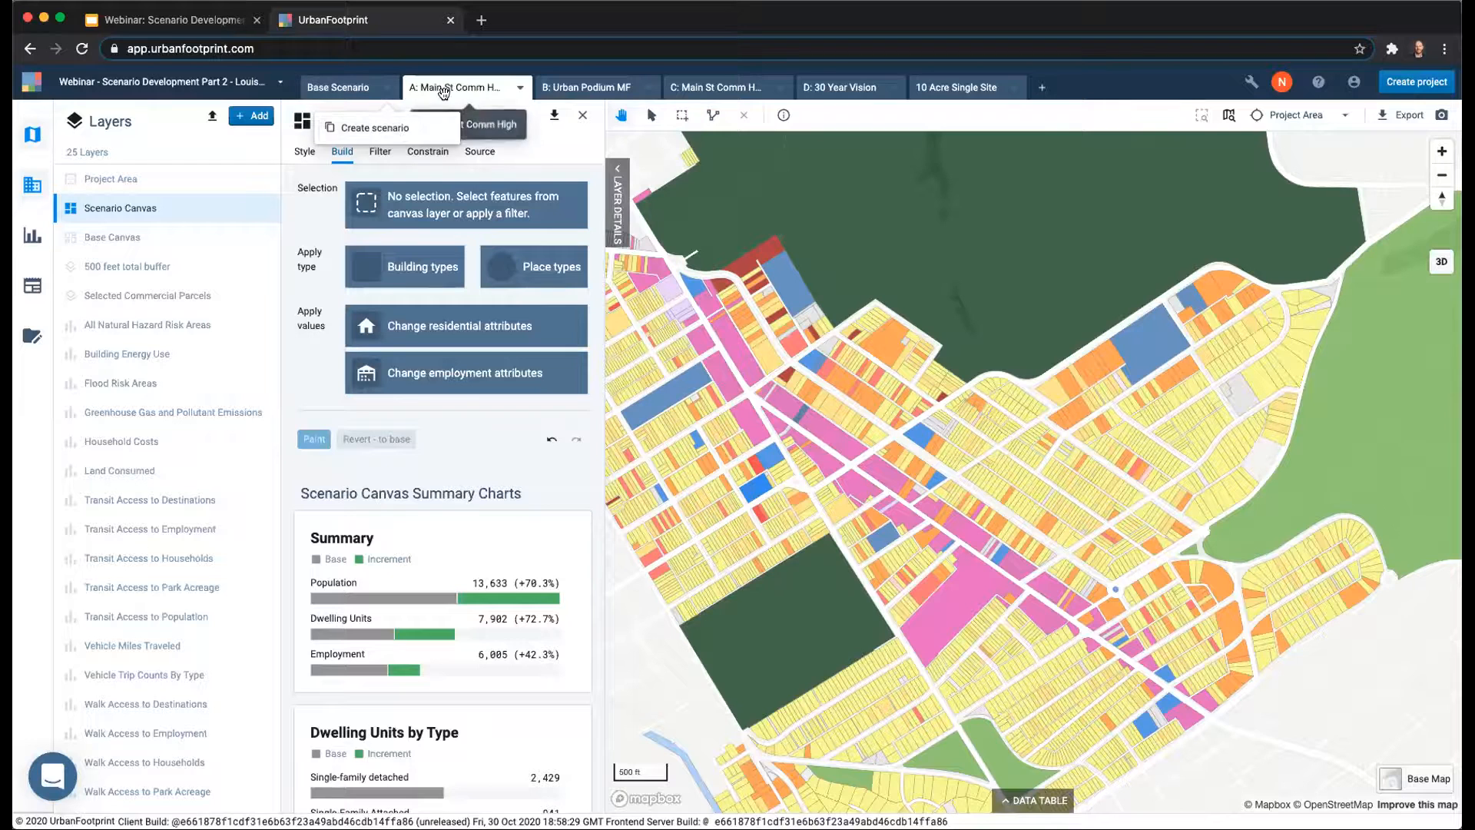
left_click(575, 149)
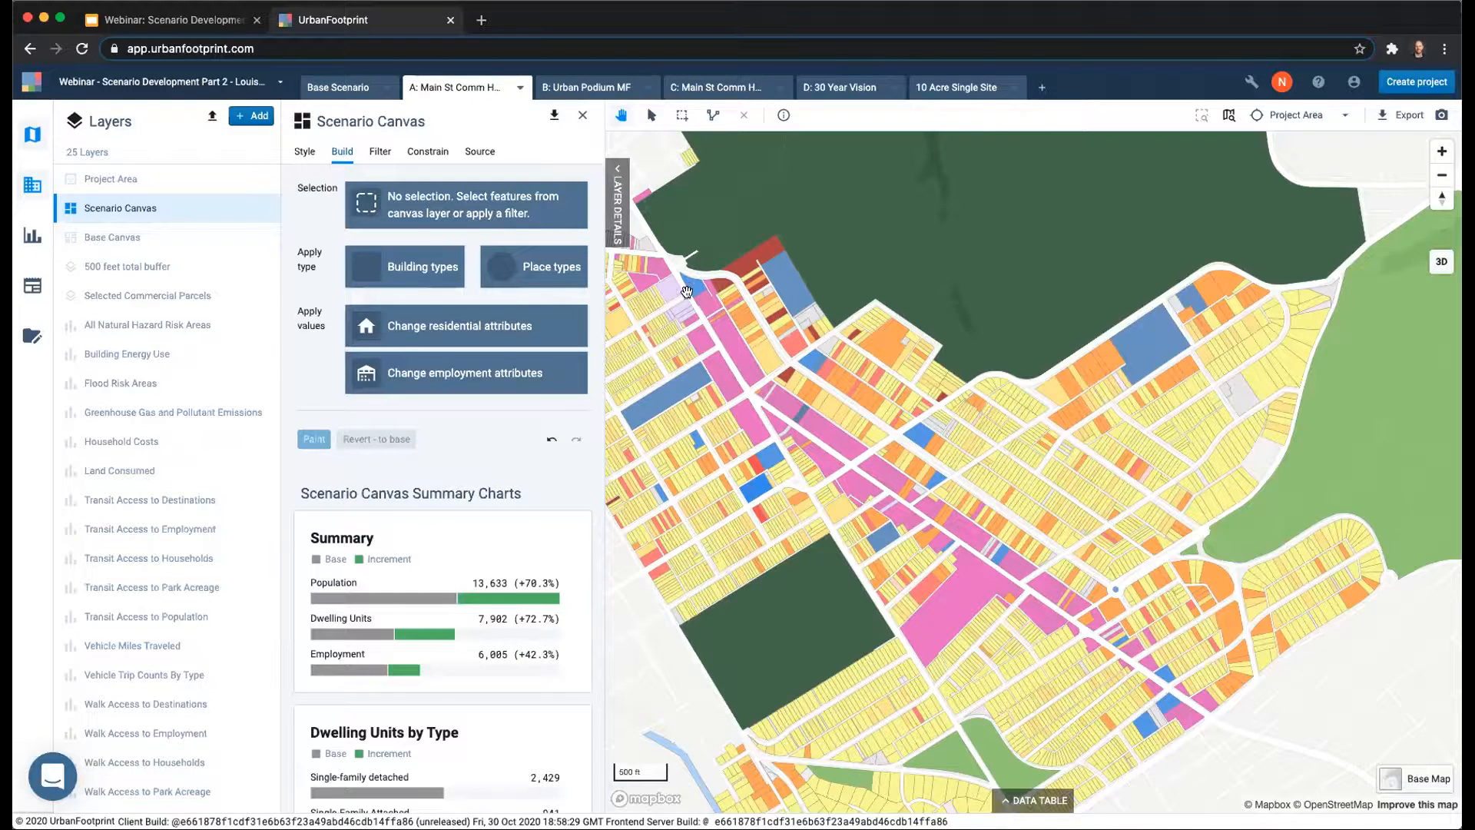
View the building types available for scenario A's canvas and close the list without choosing one.
scroll(687, 289, "up", 1)
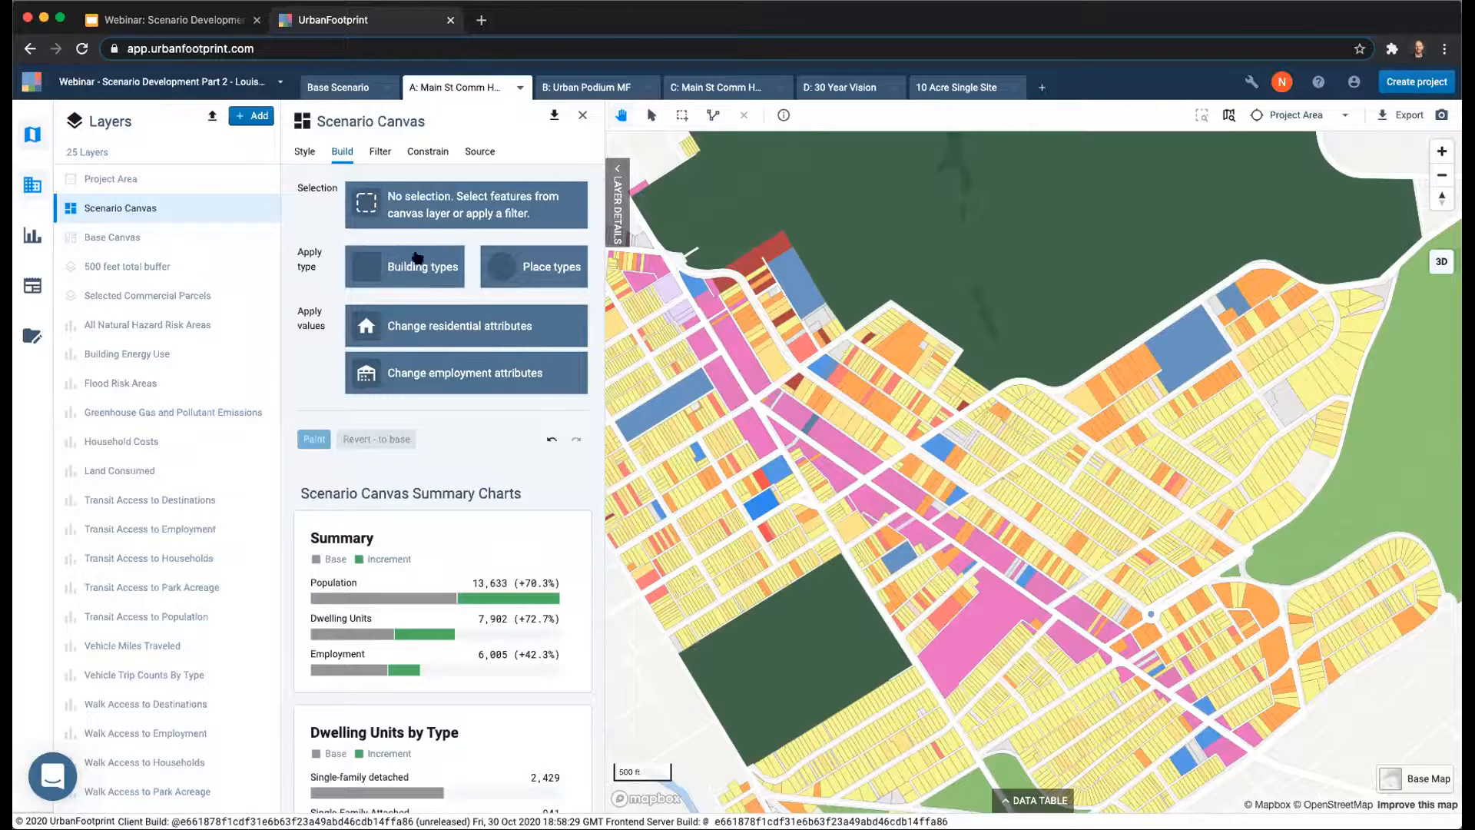
left_click(391, 267)
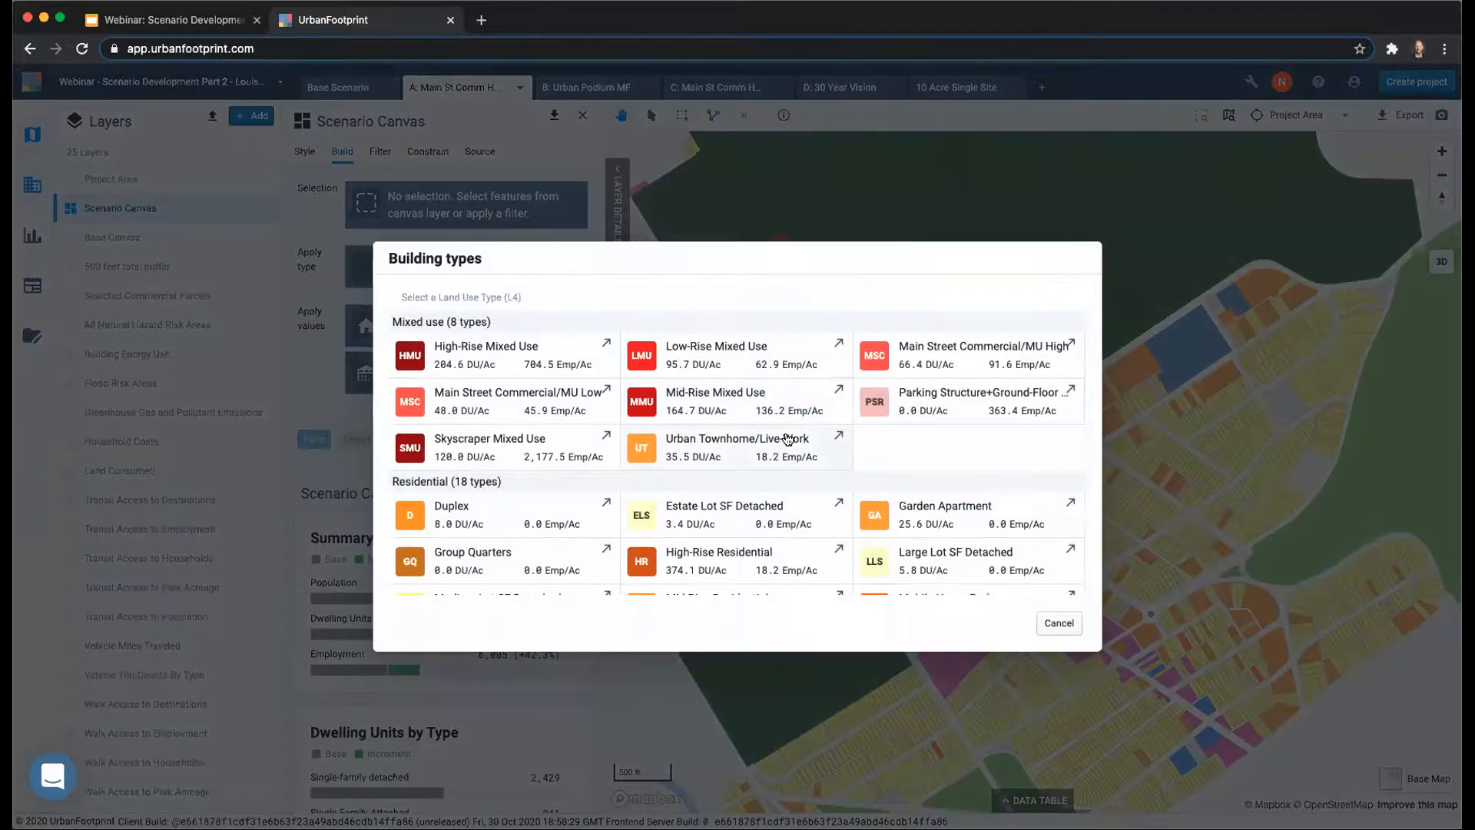
left_click(1060, 623)
Examine scenario A's population, dwelling unit and employment summary charts, including the multifamily increment, alongside the painted corridor.
scroll(398, 617, "down", 5)
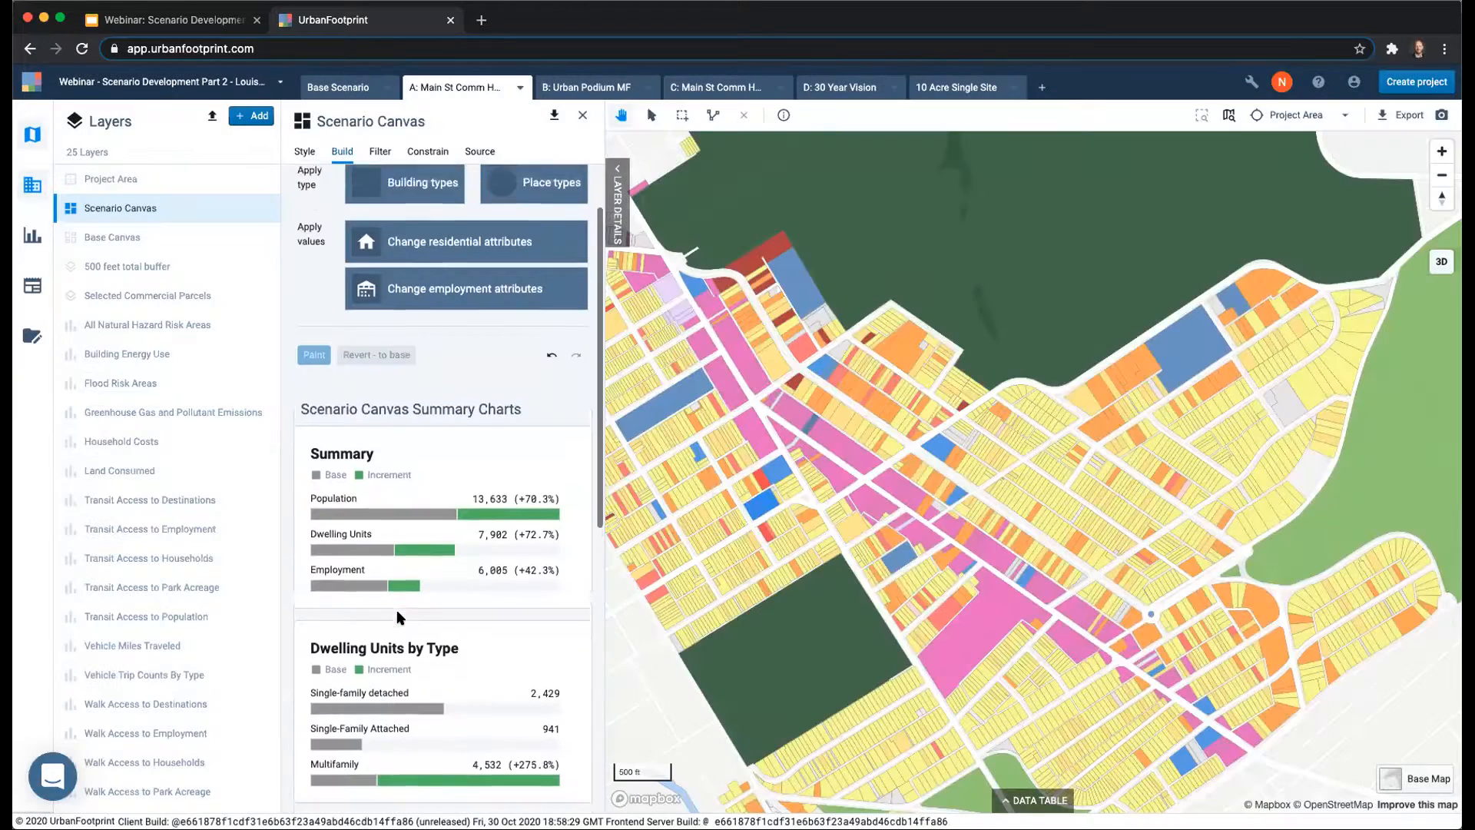
scroll(397, 617, "down", 2)
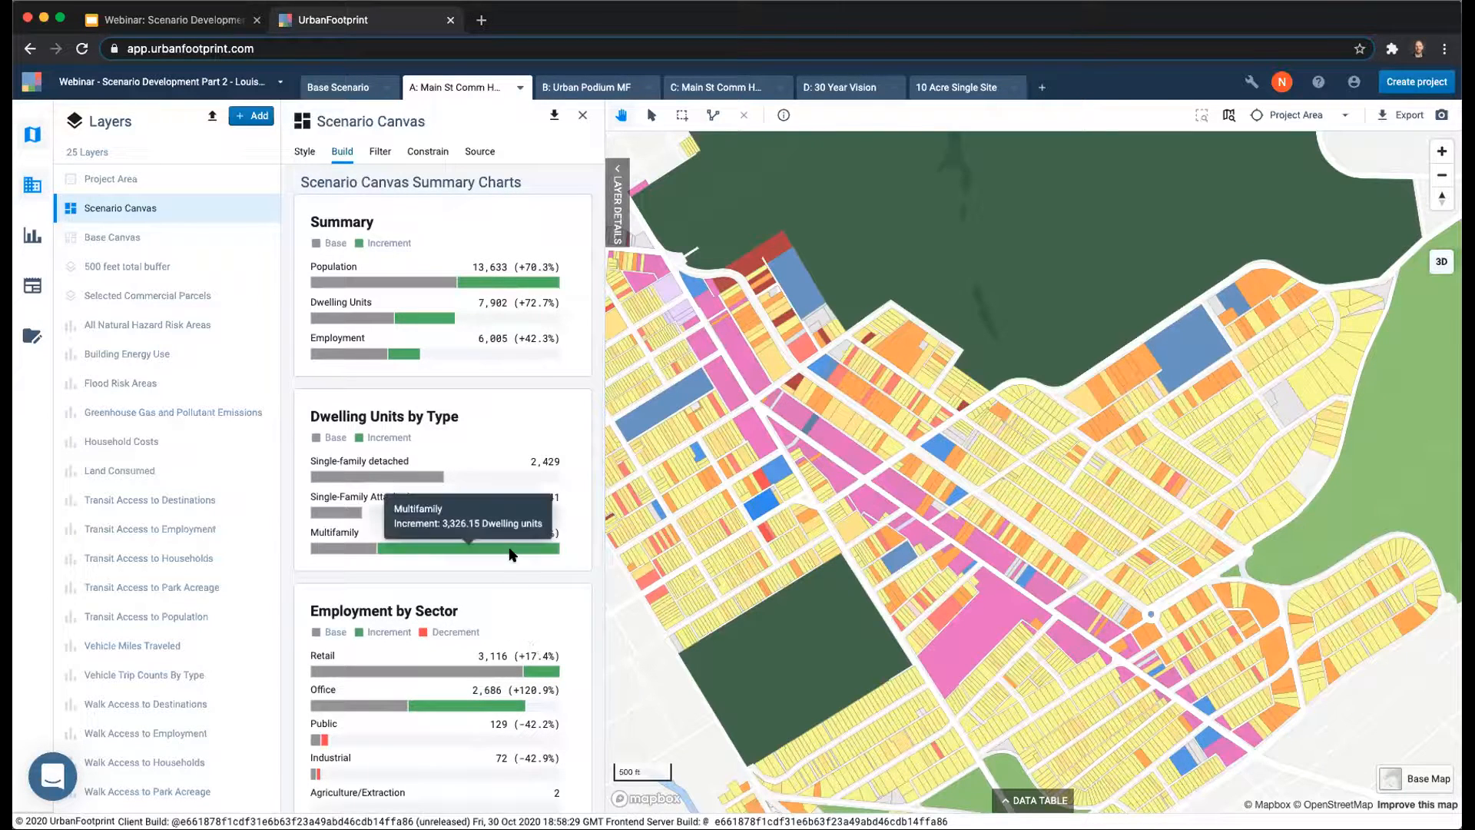
scroll(513, 582, "down", 3)
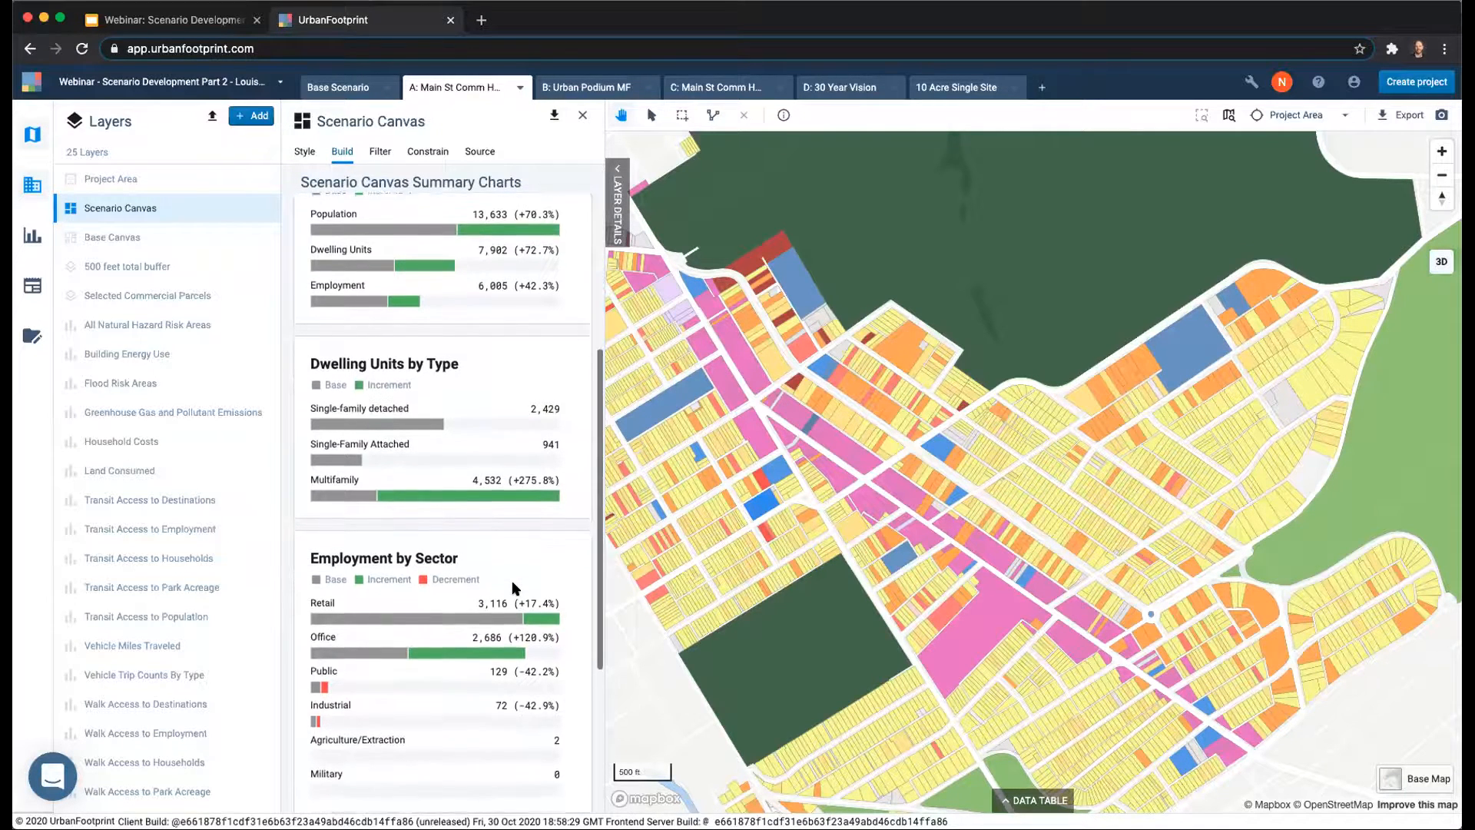
scroll(513, 588, "up", 1)
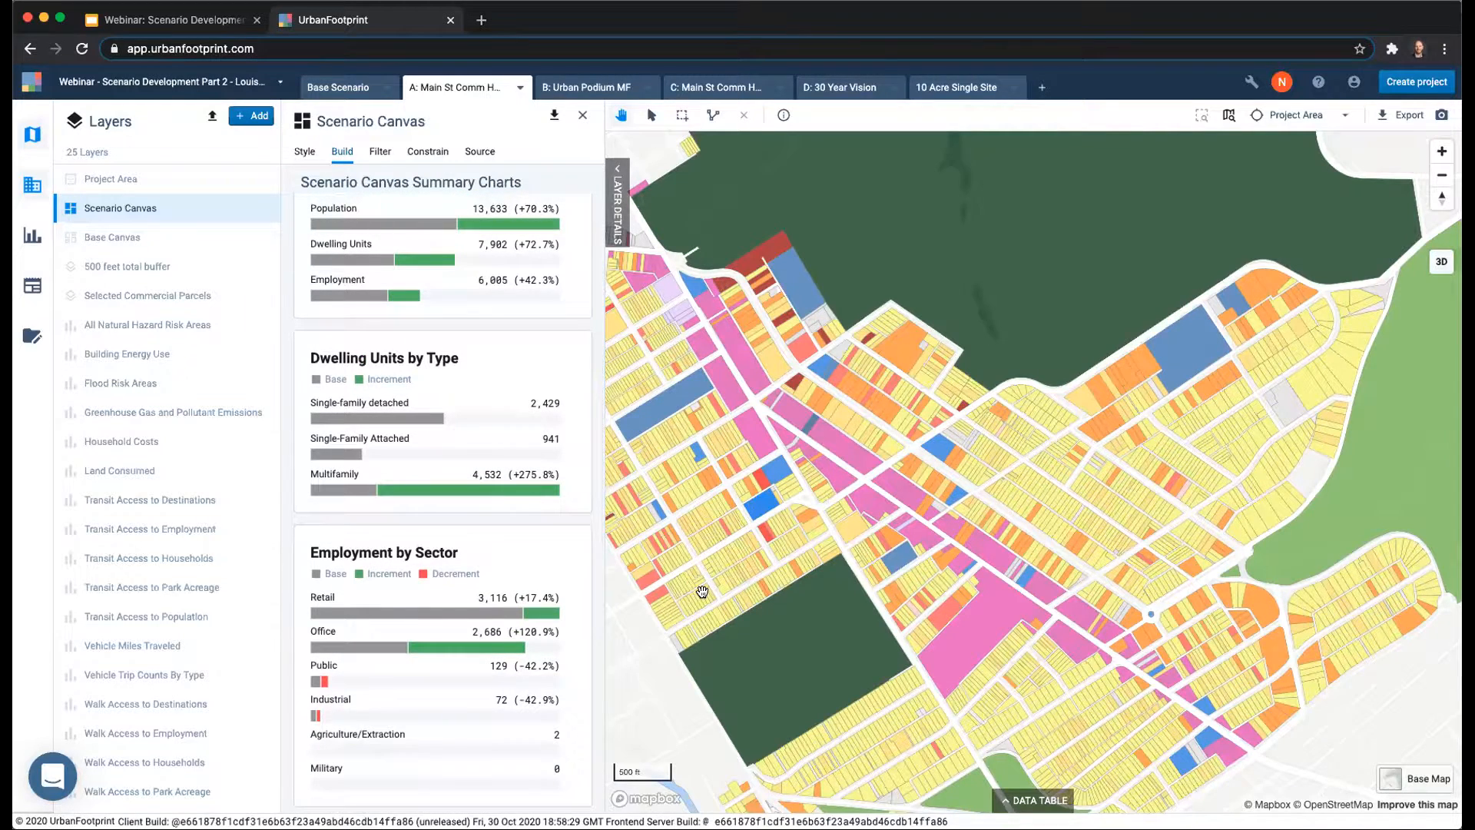
scroll(701, 592, "down", 5)
scroll(701, 592, "up", 5)
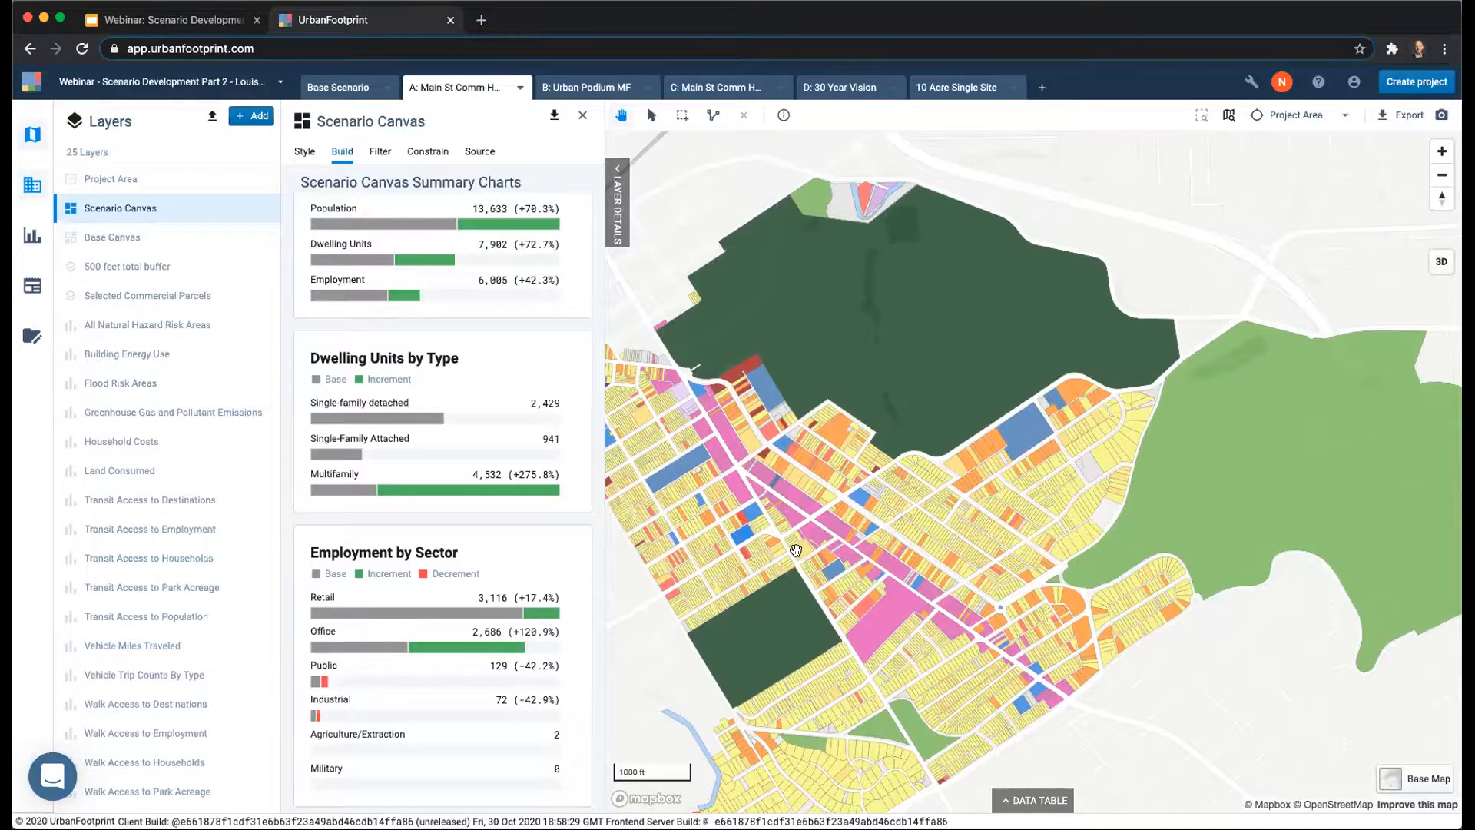
scroll(796, 550, "up", 5)
mouse_move(510, 493)
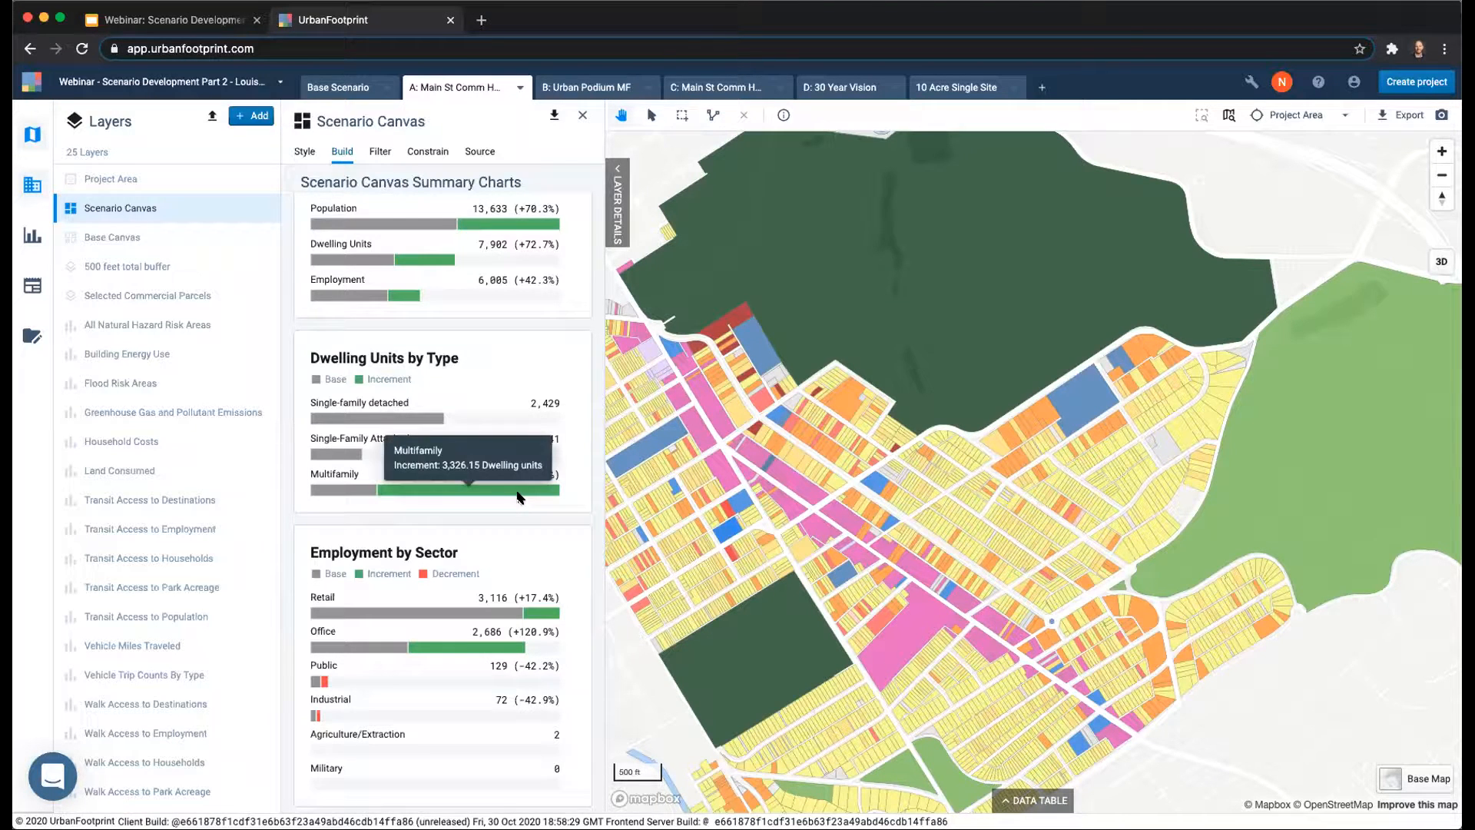
scroll(519, 496, "up", 3)
mouse_move(422, 474)
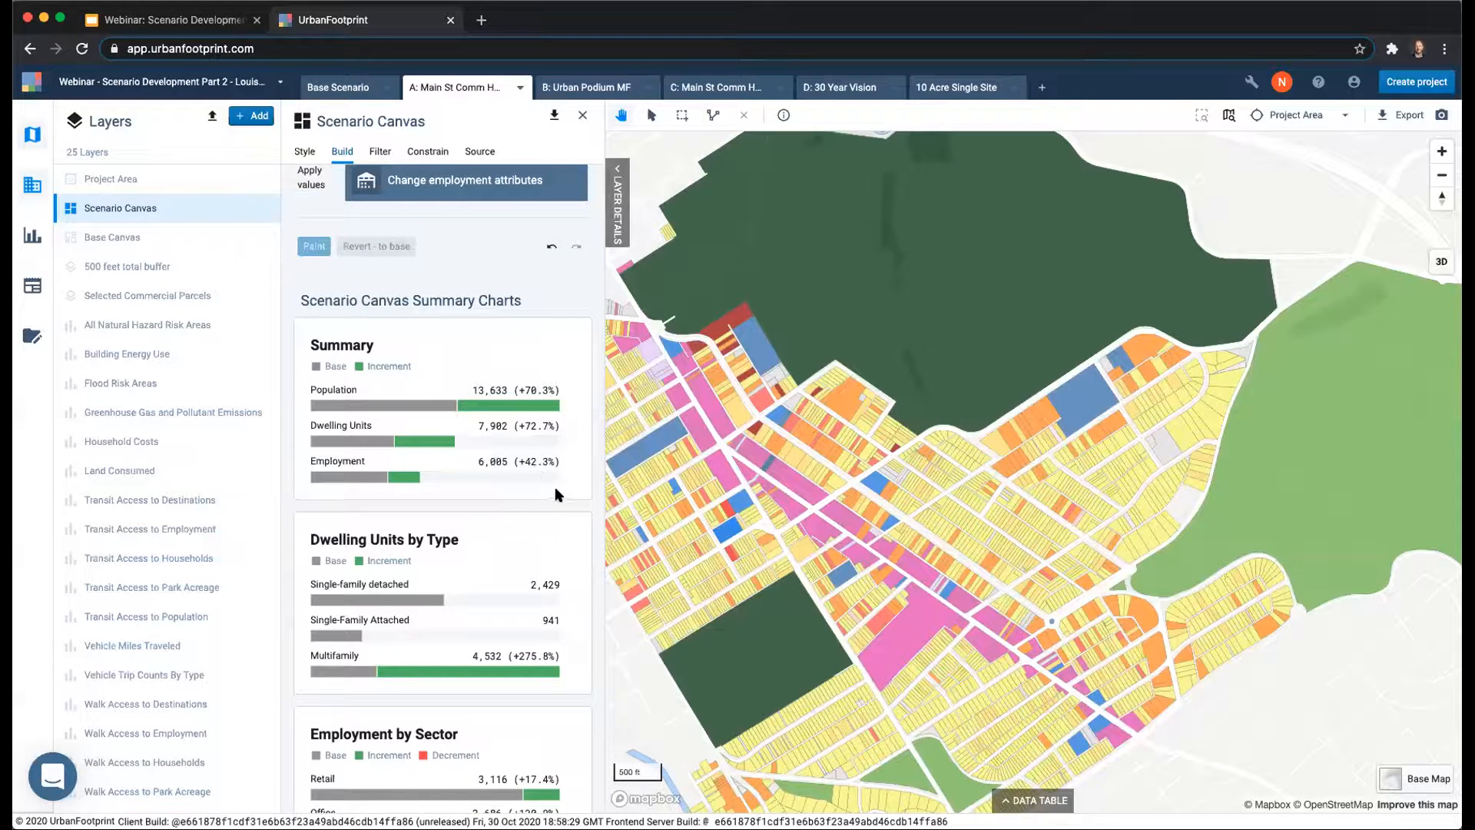
scroll(563, 494, "up", 2)
scroll(563, 494, "up", 1)
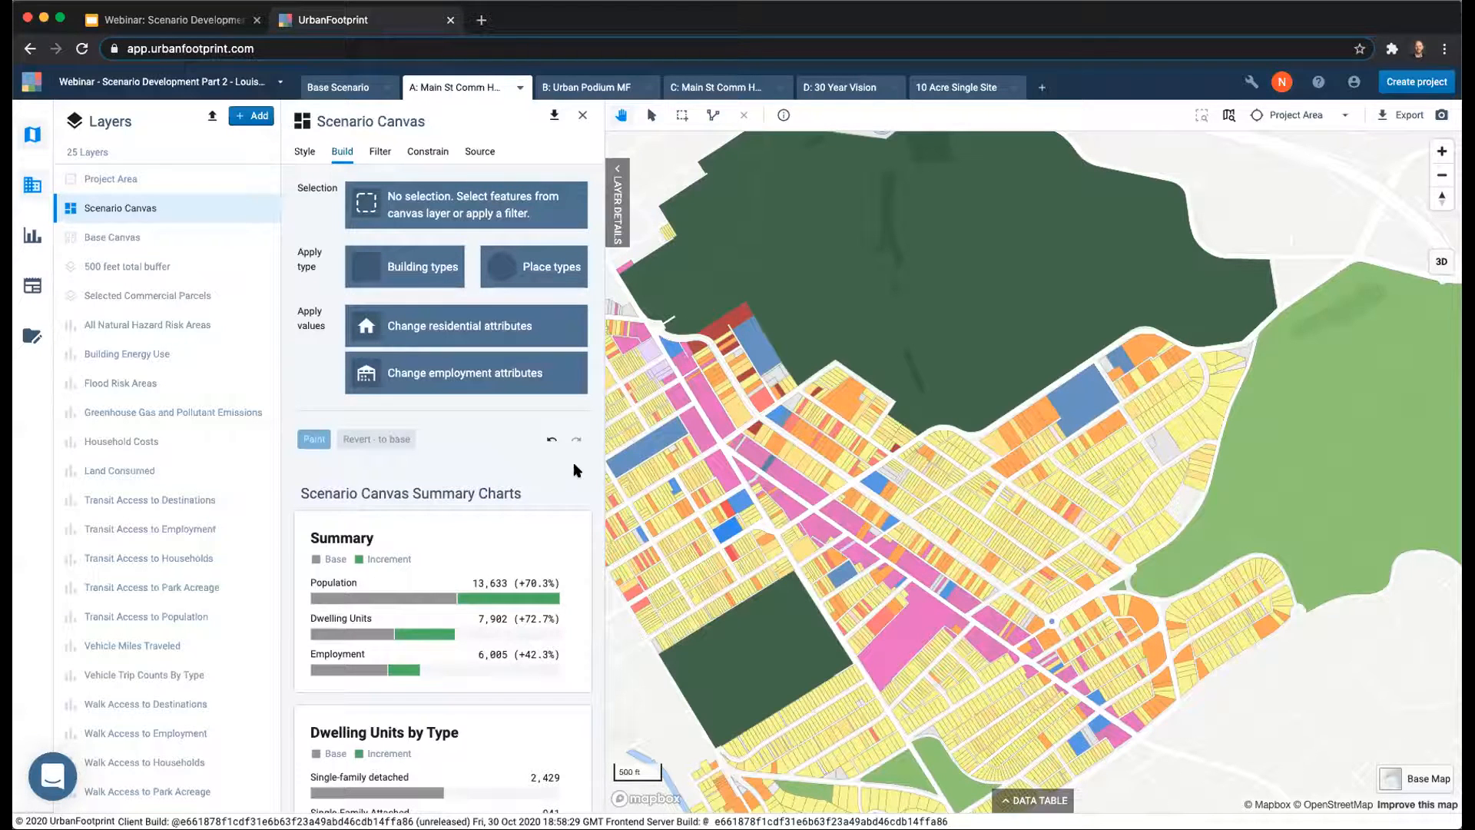
left_click_drag(817, 464, 834, 478)
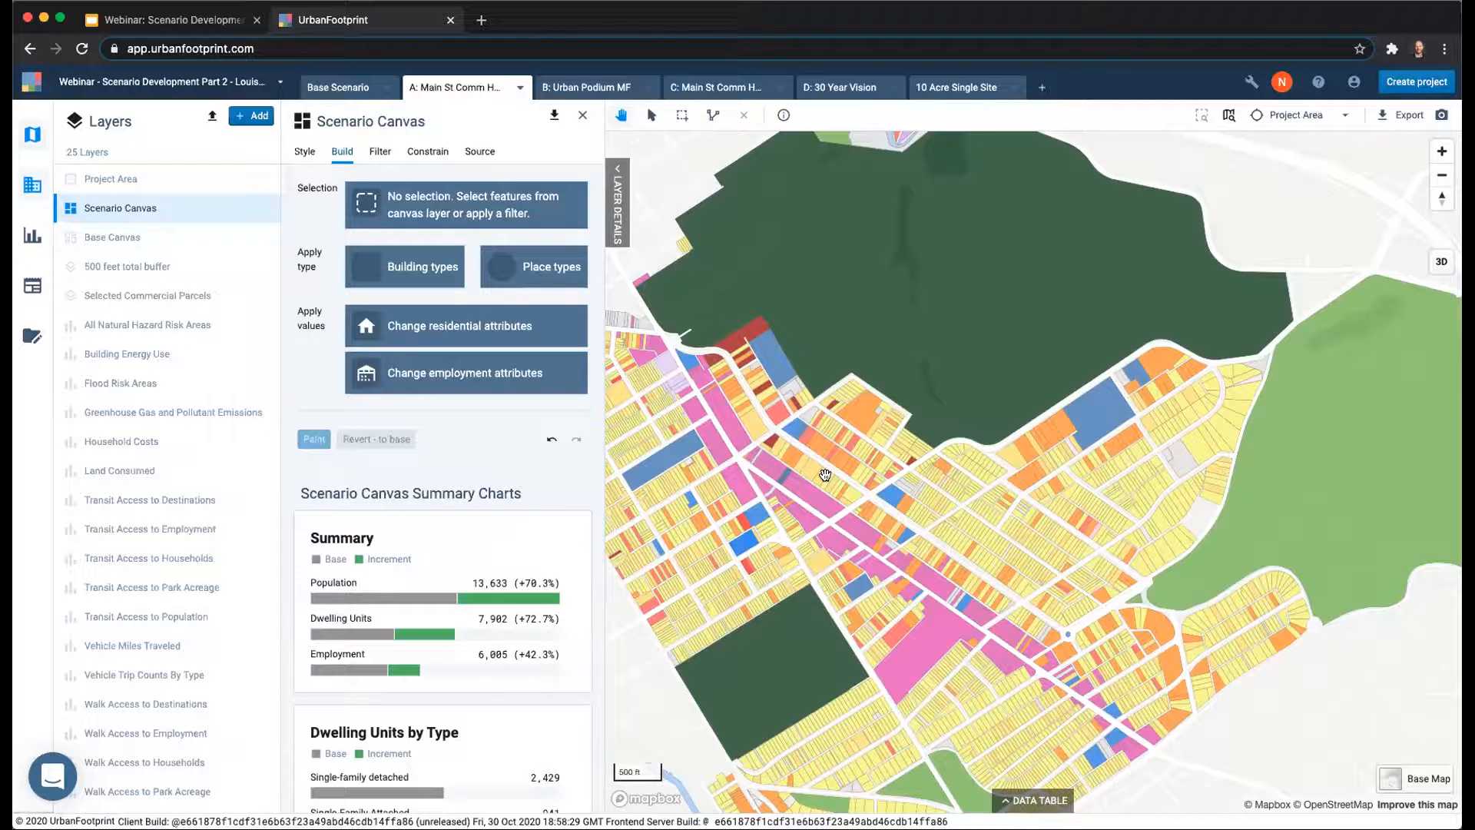
Check the management options of scenario A and switch to scenario B: Urban Podium MF to inspect its corridor.
left_click(518, 89)
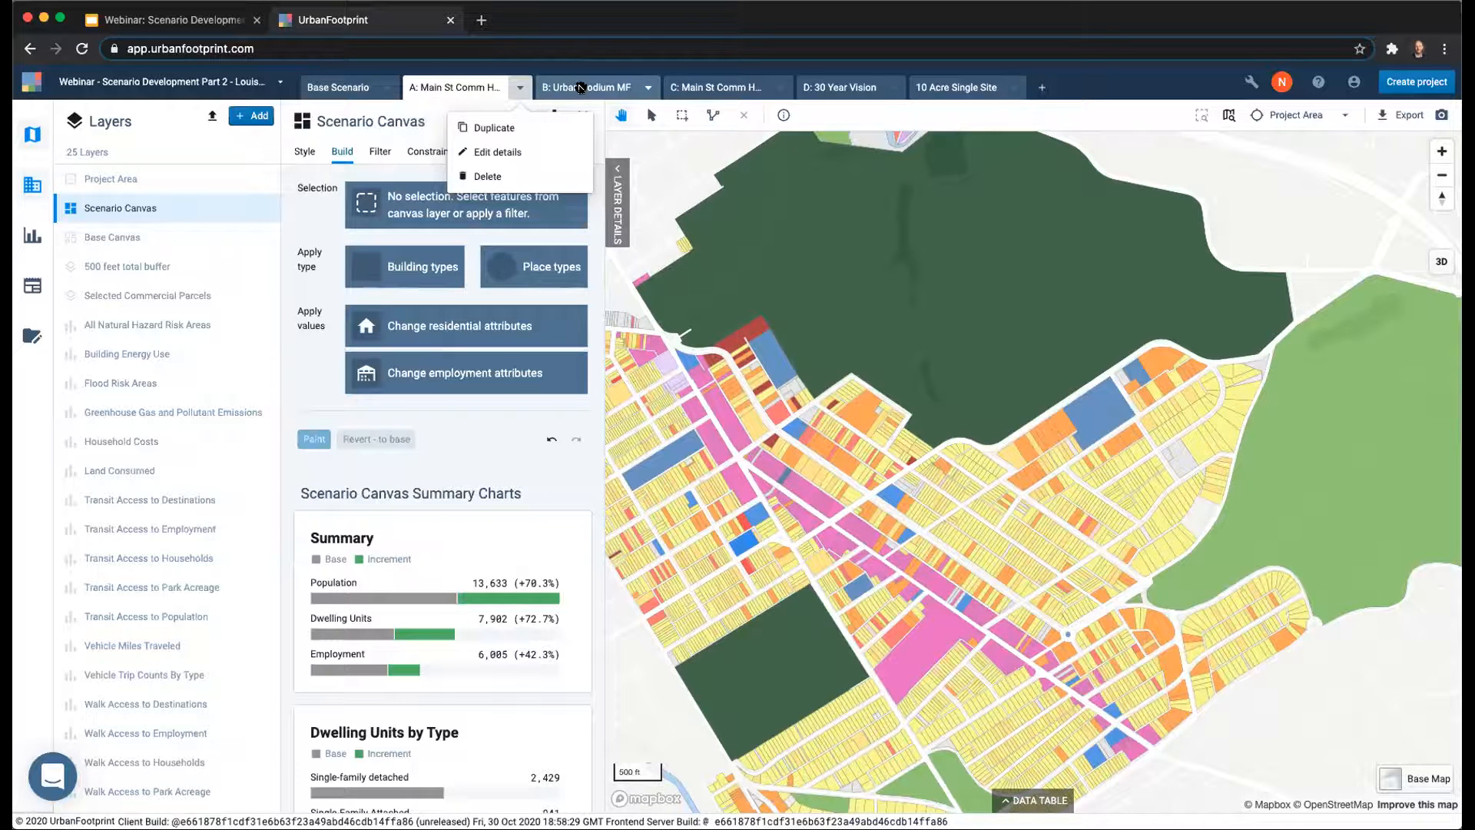
left_click(580, 88)
left_click(581, 88)
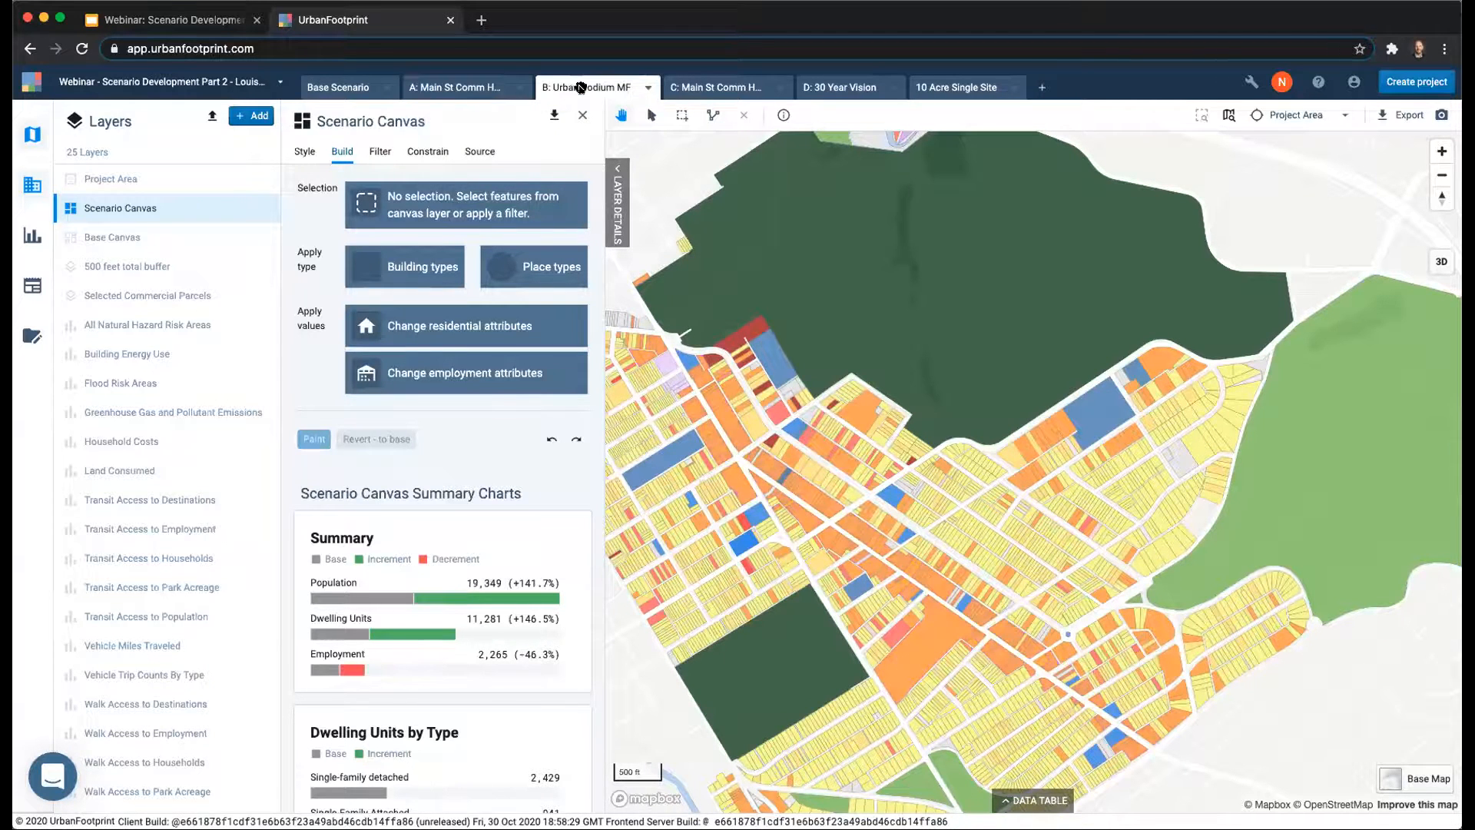
left_click_drag(865, 395, 909, 369)
scroll(899, 380, "up", 2)
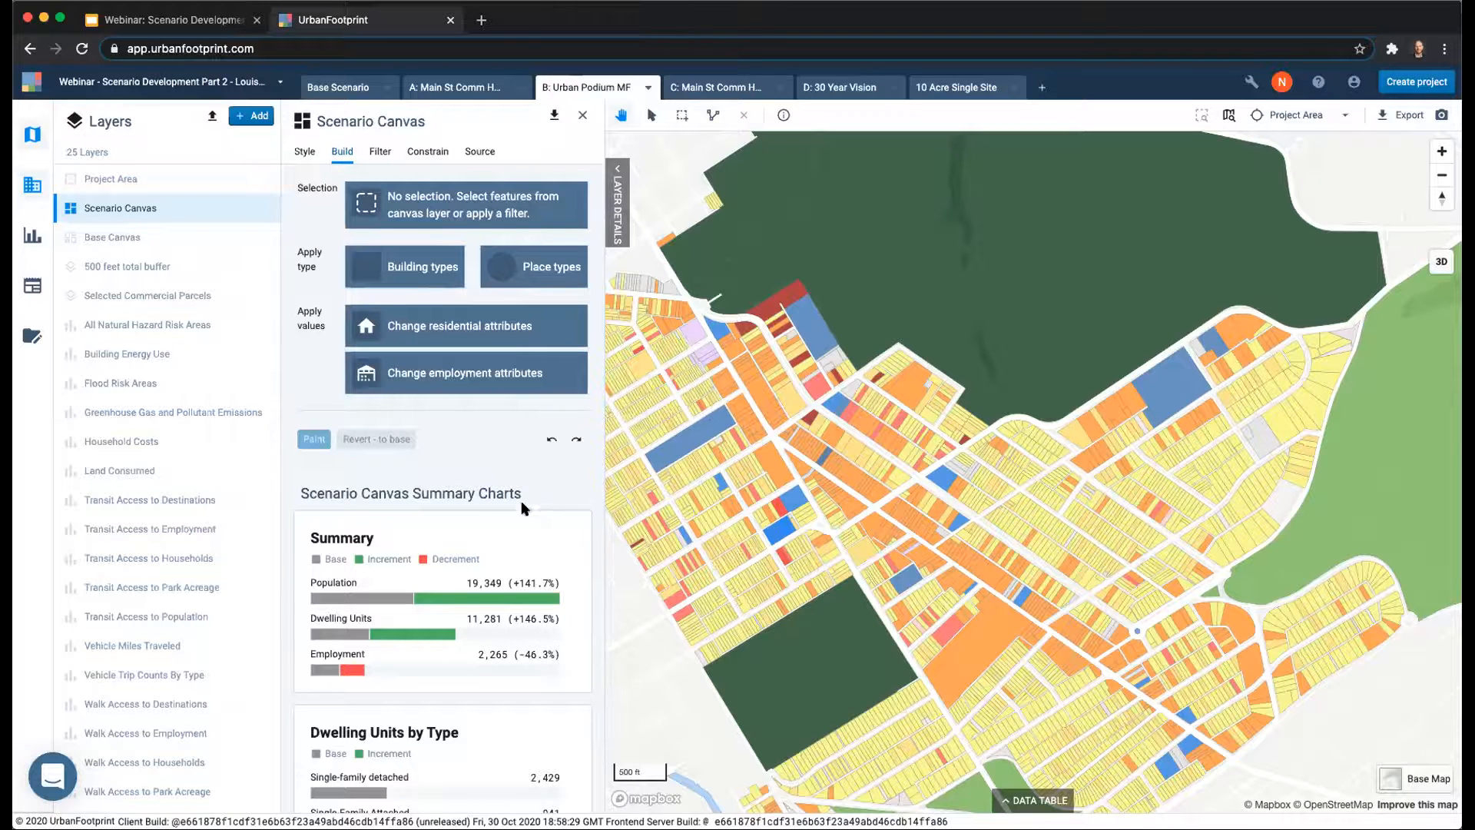
Review scenario B's summary charts for population, employment change, dwelling units by type, employment by sector and building square feet.
scroll(522, 507, "down", 3)
mouse_move(520, 477)
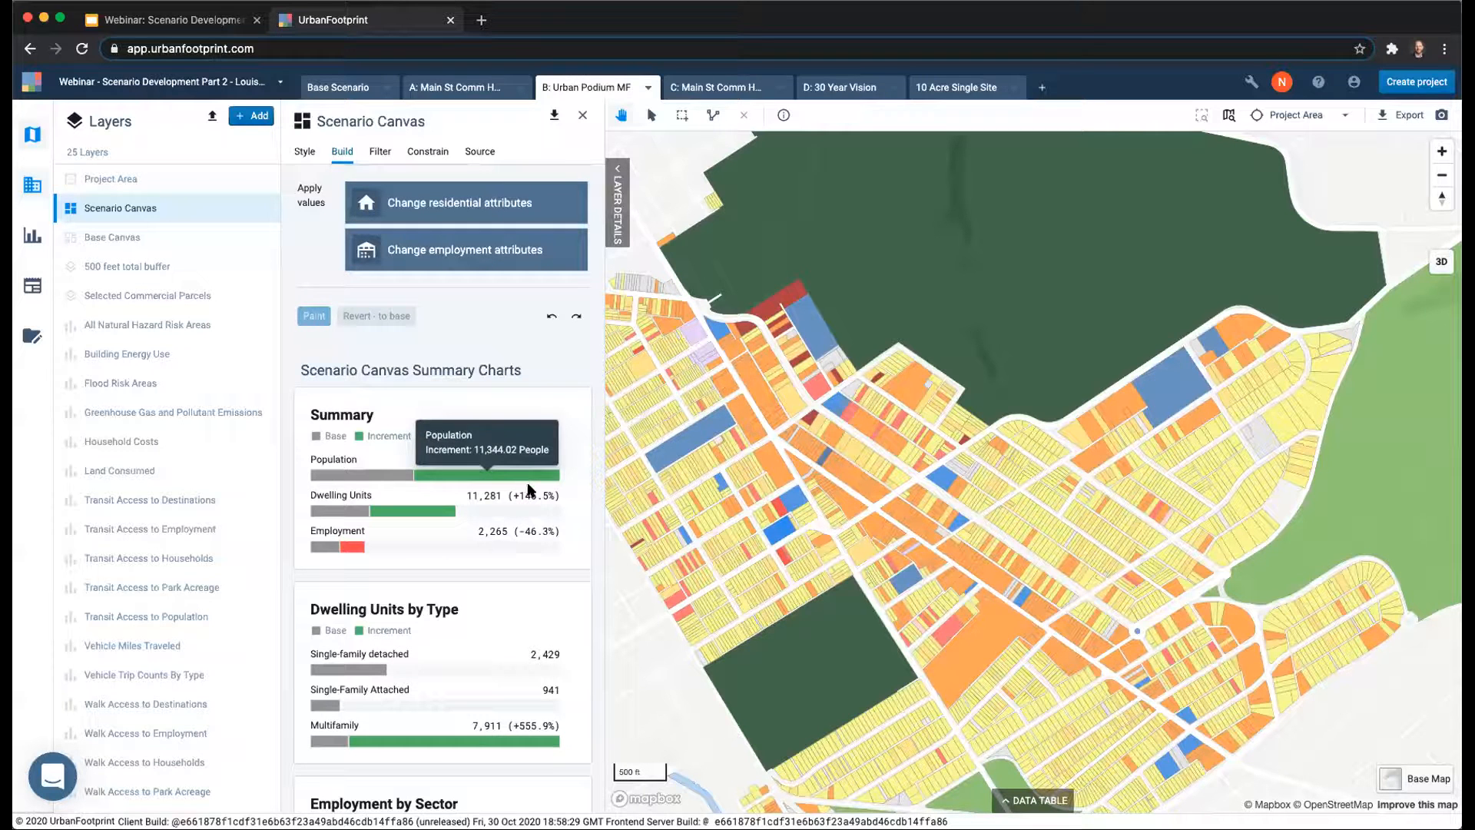
mouse_move(352, 547)
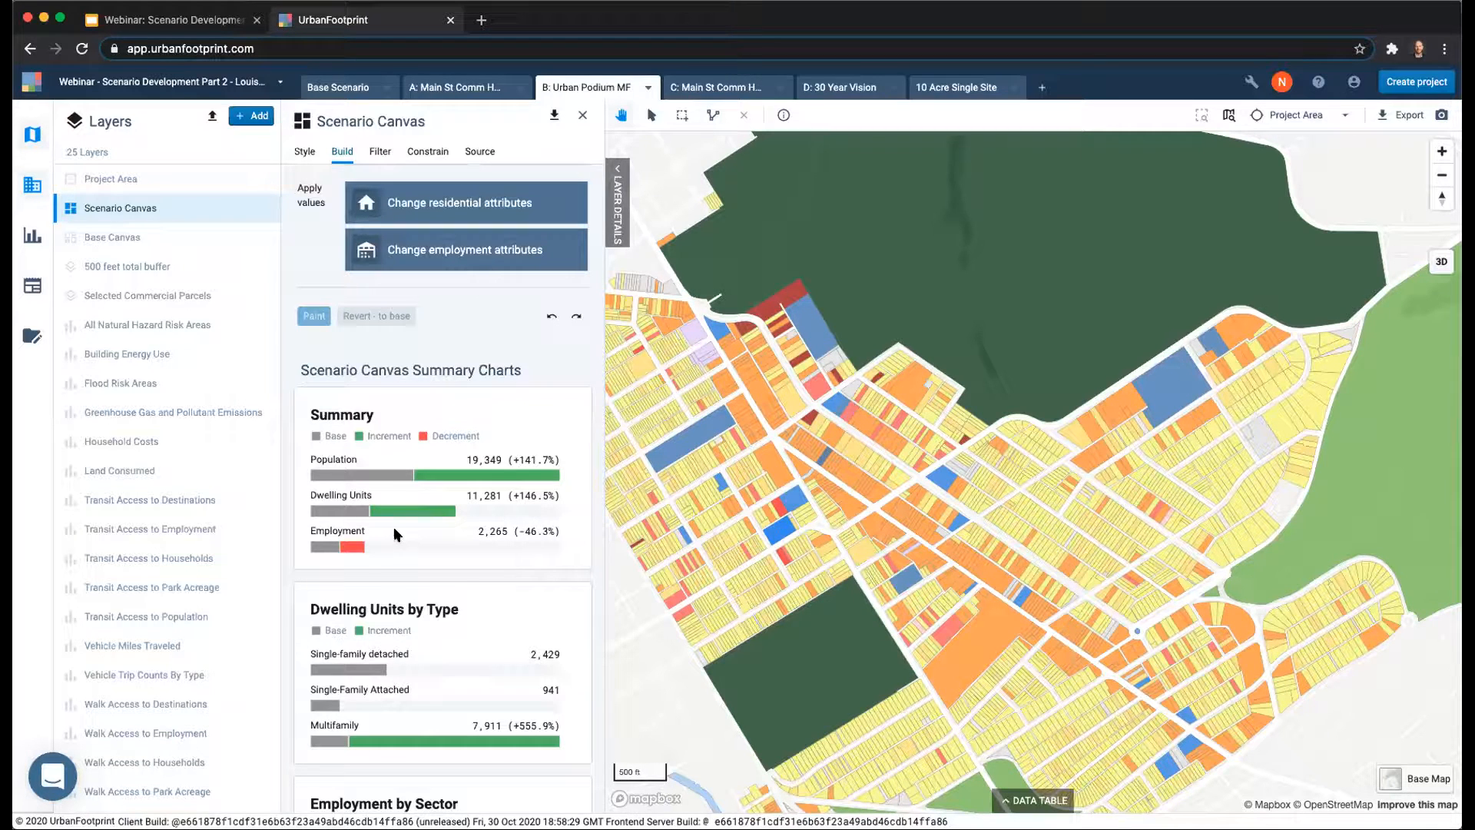
scroll(393, 527, "down", 3)
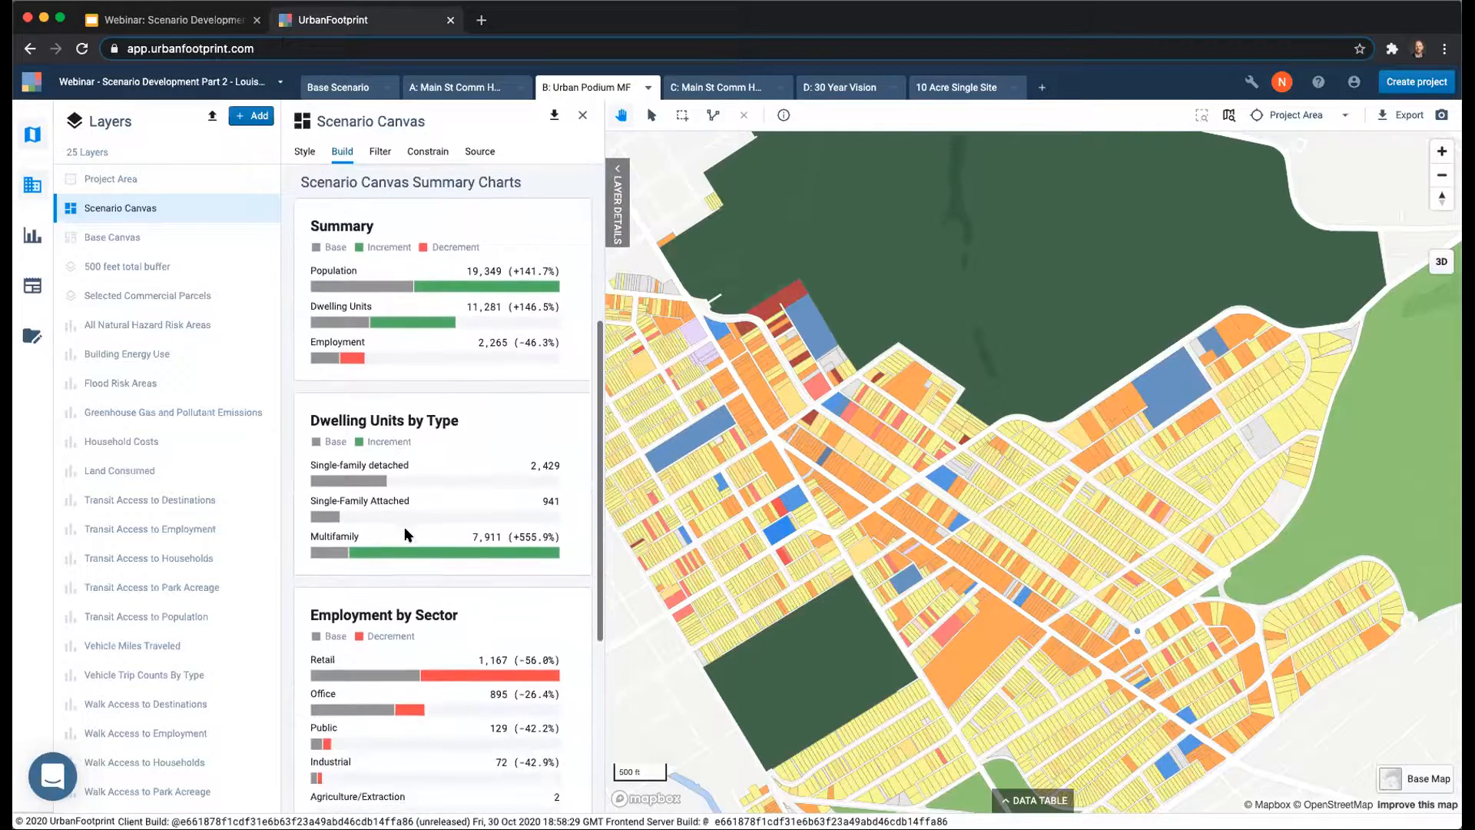
scroll(410, 533, "down", 4)
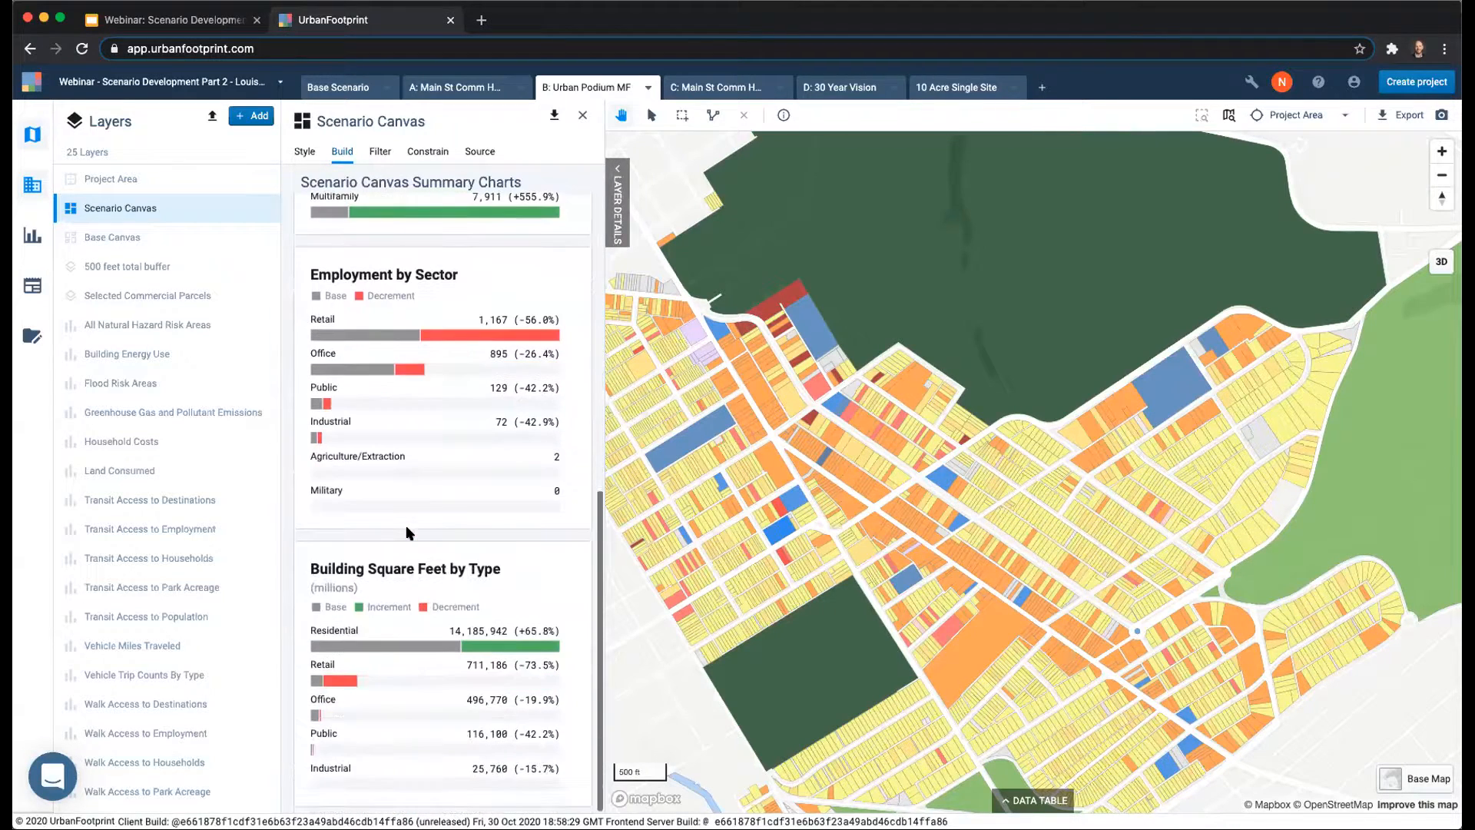
scroll(409, 534, "up", 9)
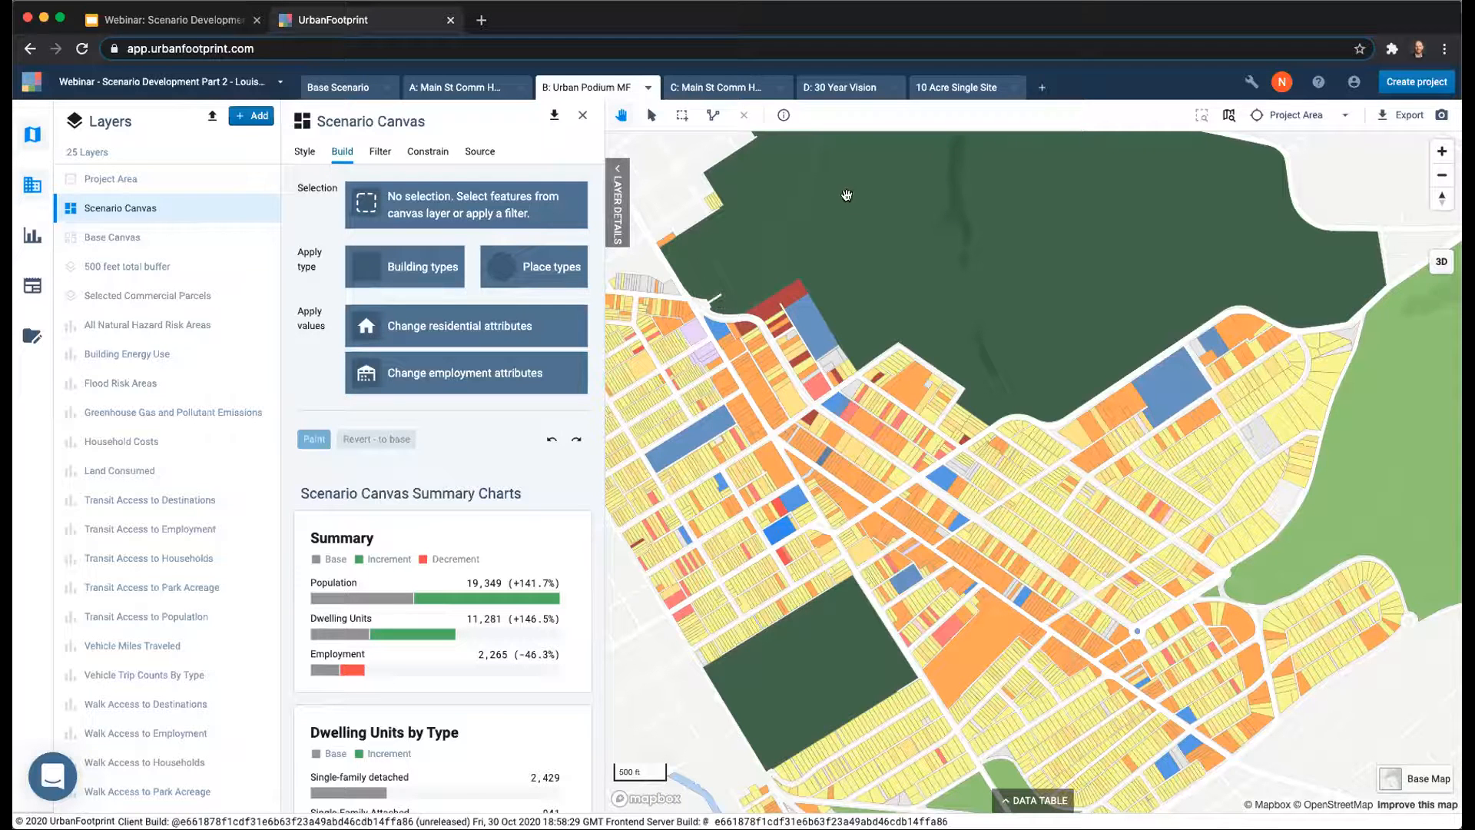
Switch to scenario C: Main St Comm High + Urban Podium MF and inspect the mix of types along its corridor.
left_click(736, 87)
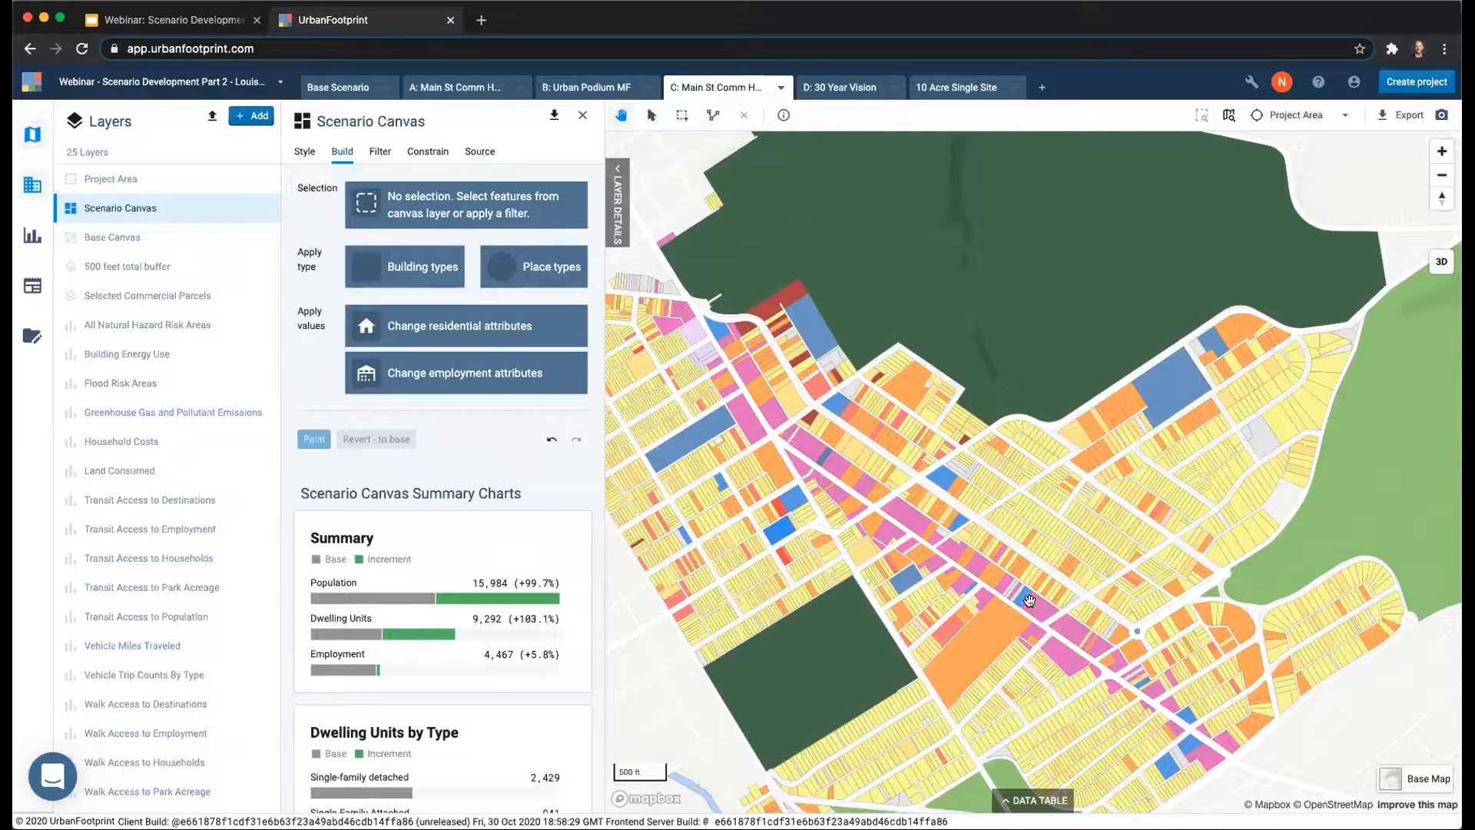
left_click_drag(961, 568, 880, 487)
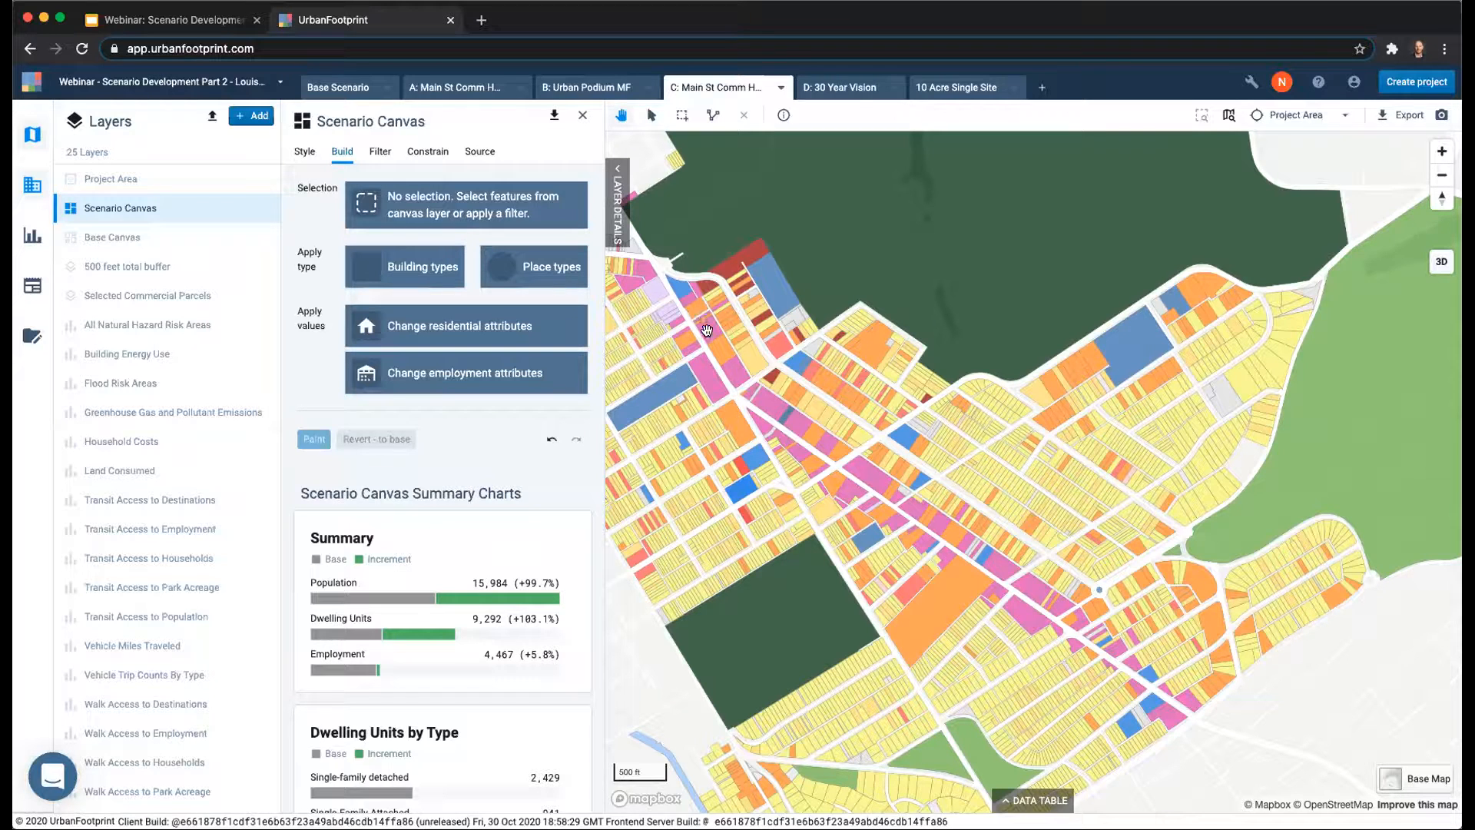
scroll(705, 322, "up", 1)
scroll(705, 323, "down", 2)
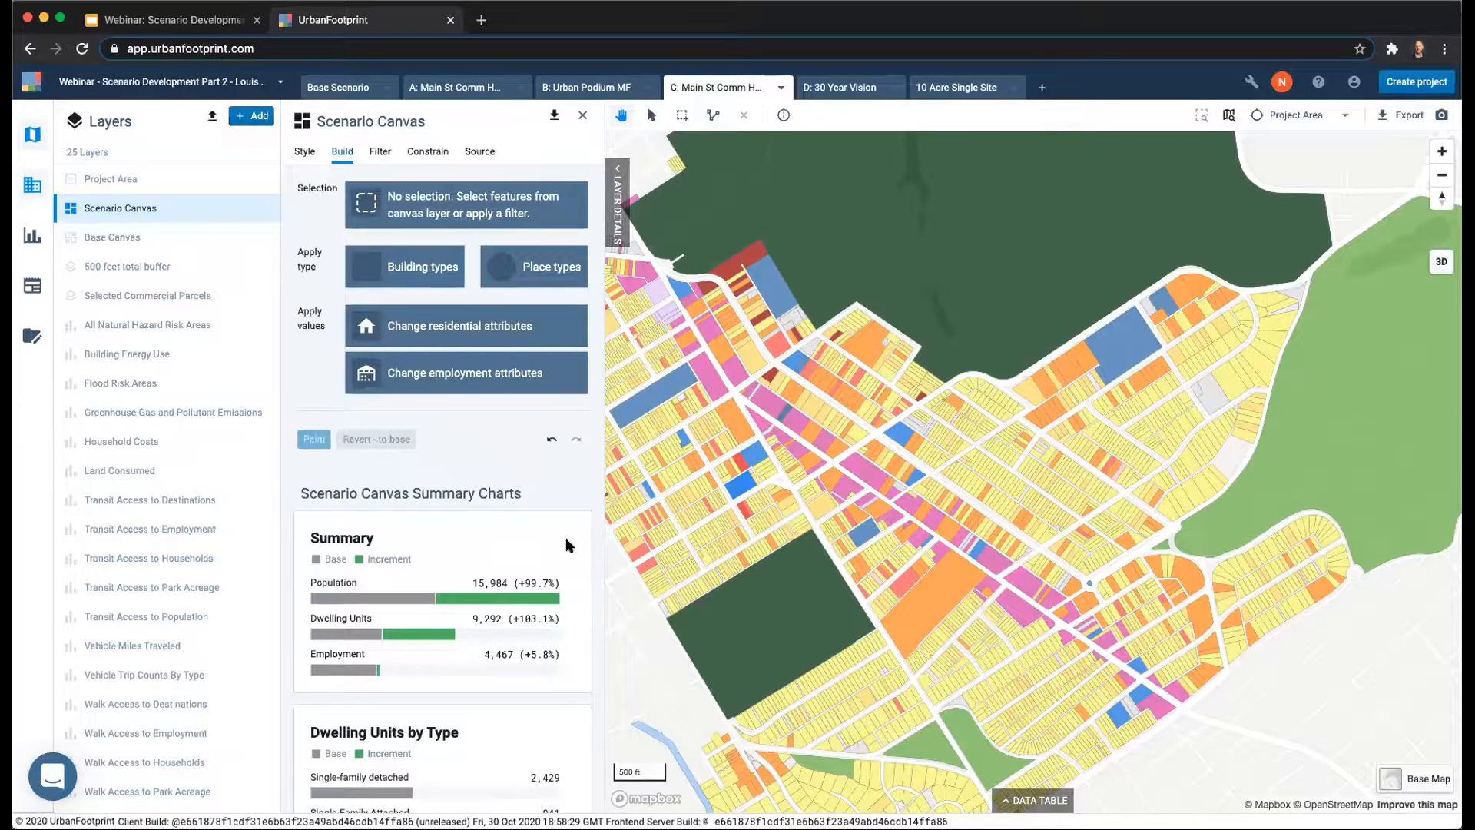
Review scenario C's summary charts, checking the population and employment increments and the dwelling units by type.
scroll(460, 549, "down", 2)
mouse_move(508, 501)
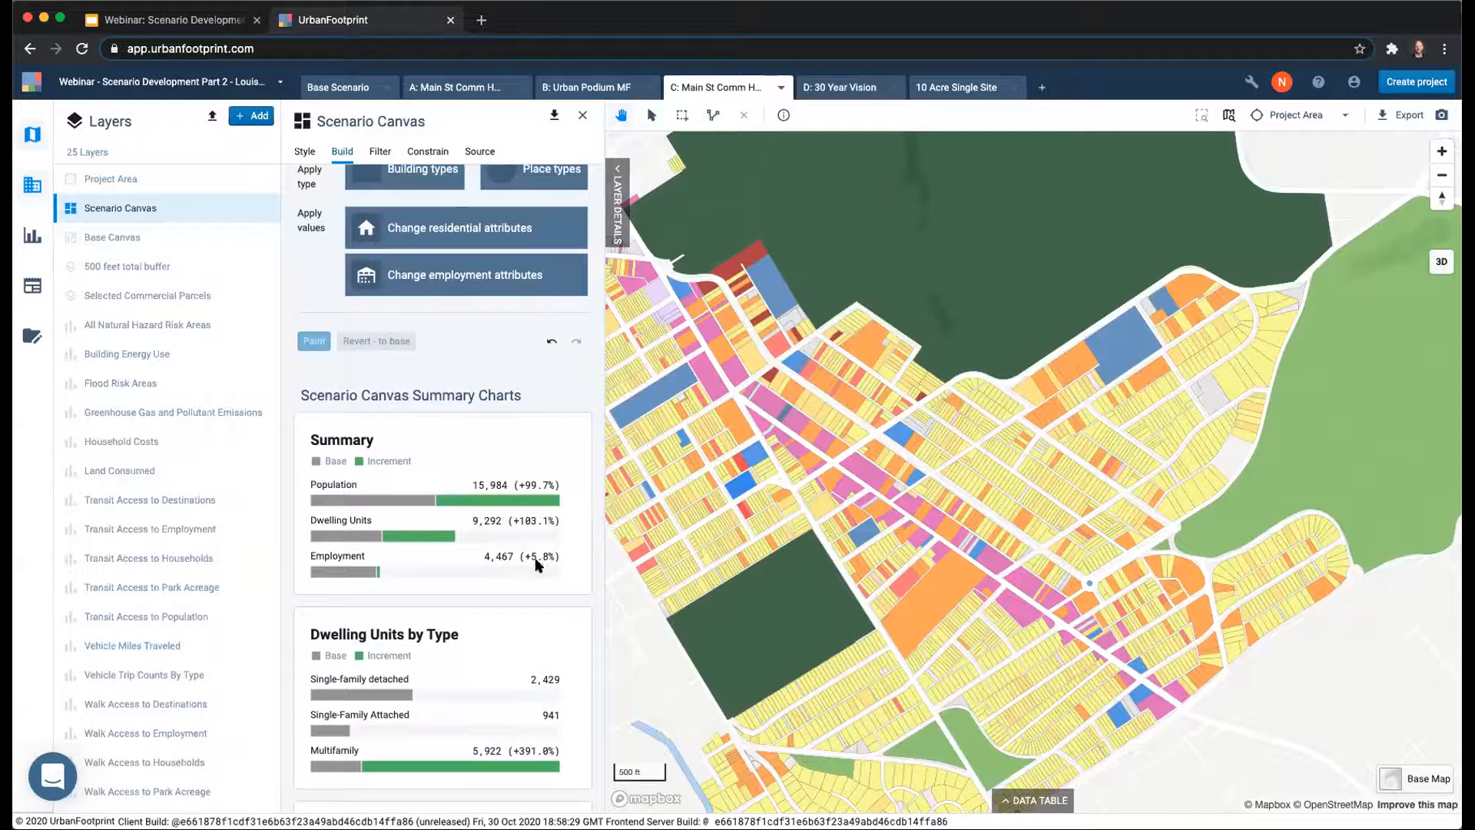
mouse_move(379, 573)
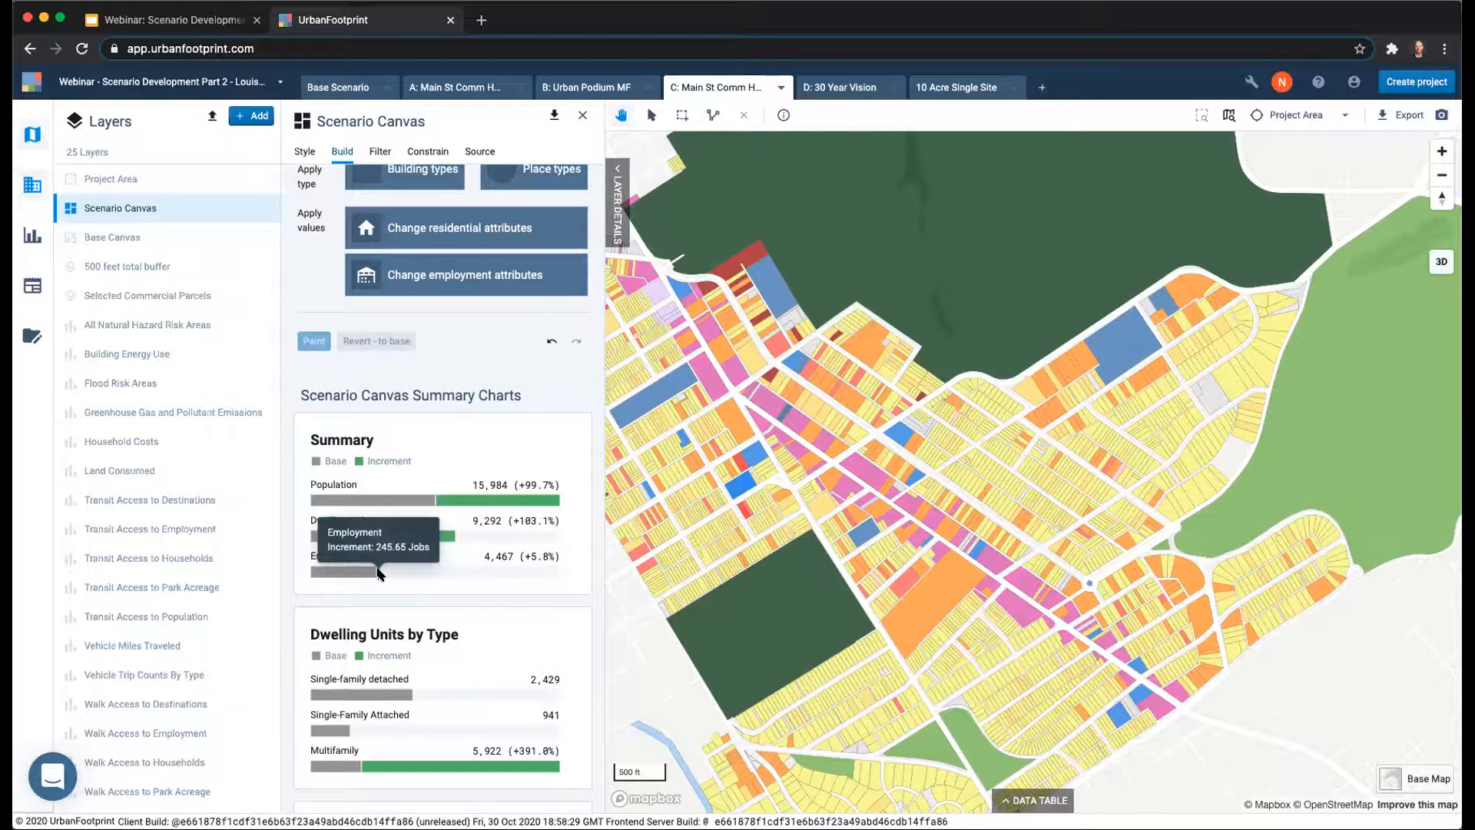
scroll(432, 566, "down", 1)
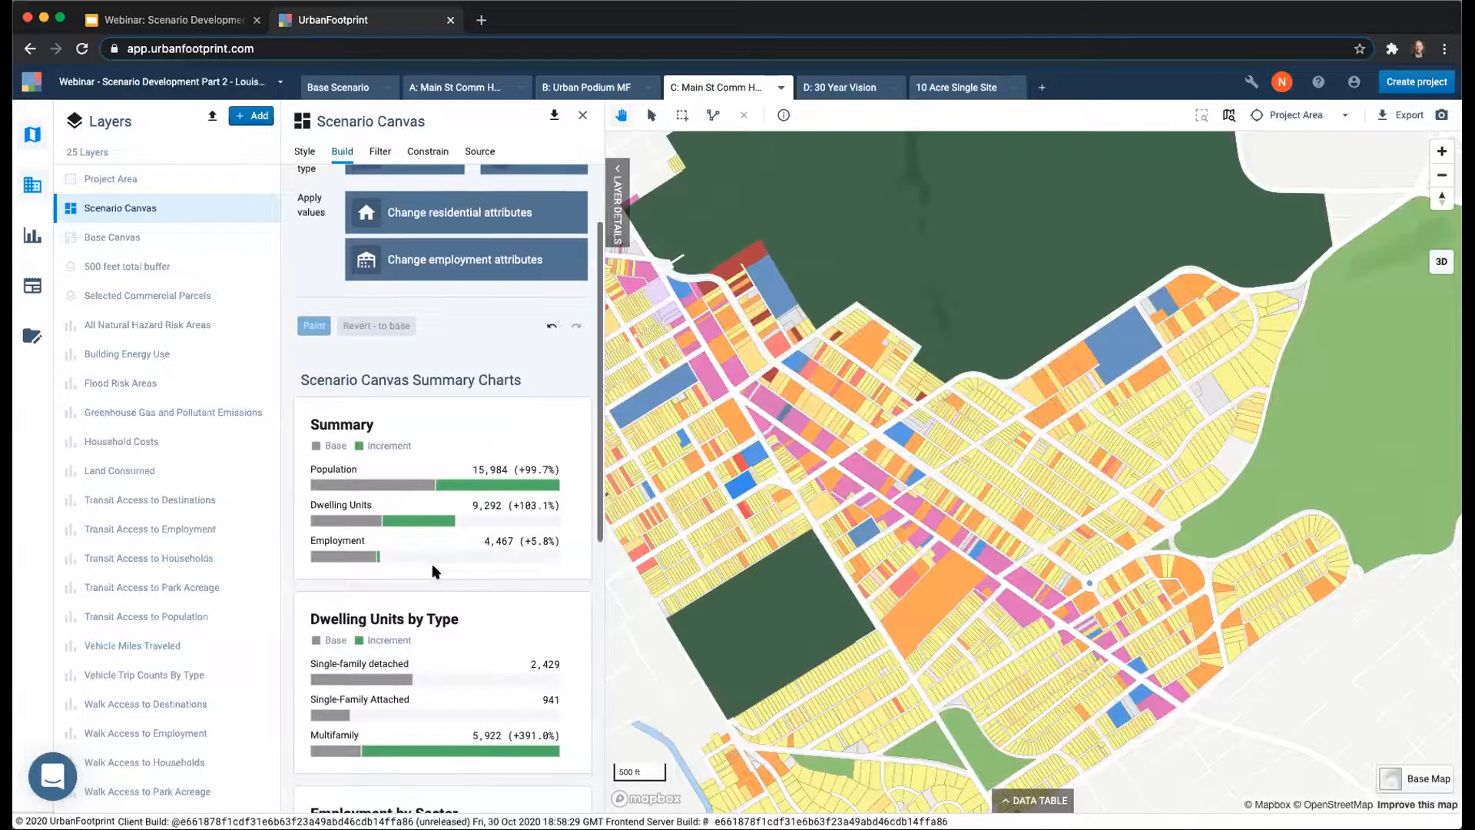
scroll(432, 564, "down", 1)
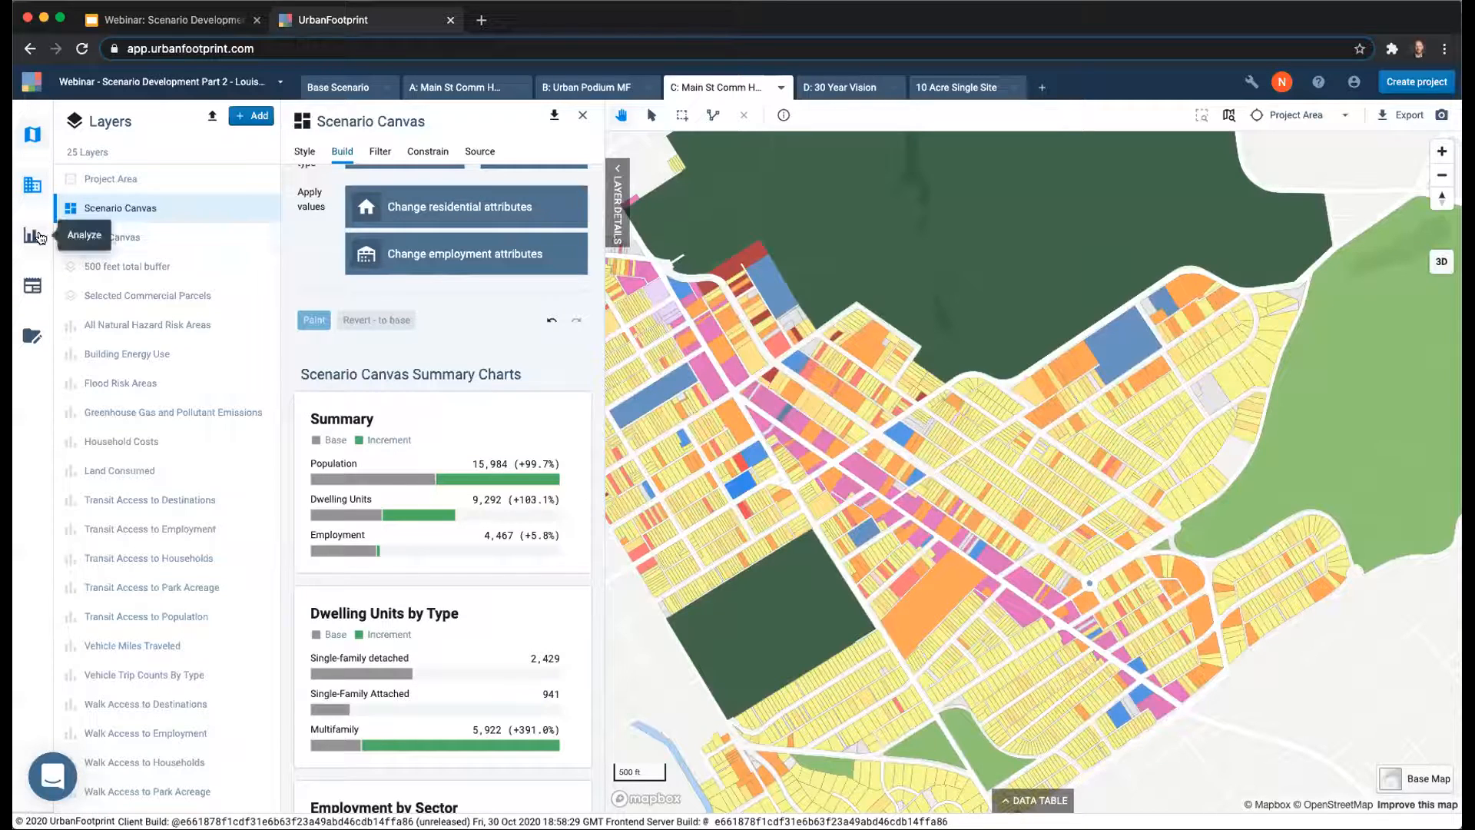
Open the Summary Statistics report comparing all of the project's scenarios.
left_click(41, 289)
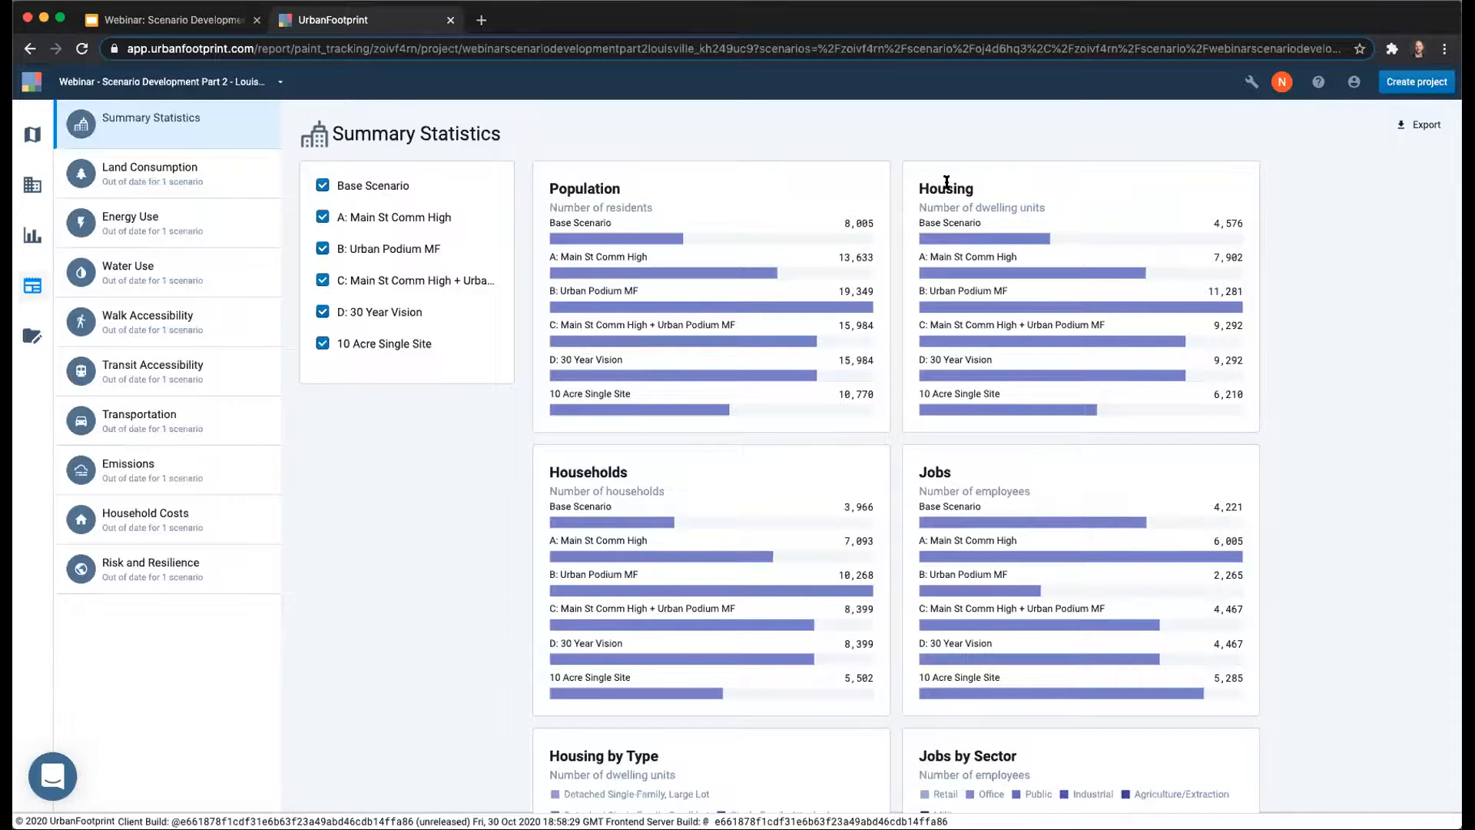
Compare the population, housing, households, jobs and by-type charts across all scenarios in the Summary Statistics report.
scroll(947, 182, "down", 2)
mouse_move(1012, 357)
scroll(1012, 358, "down", 1)
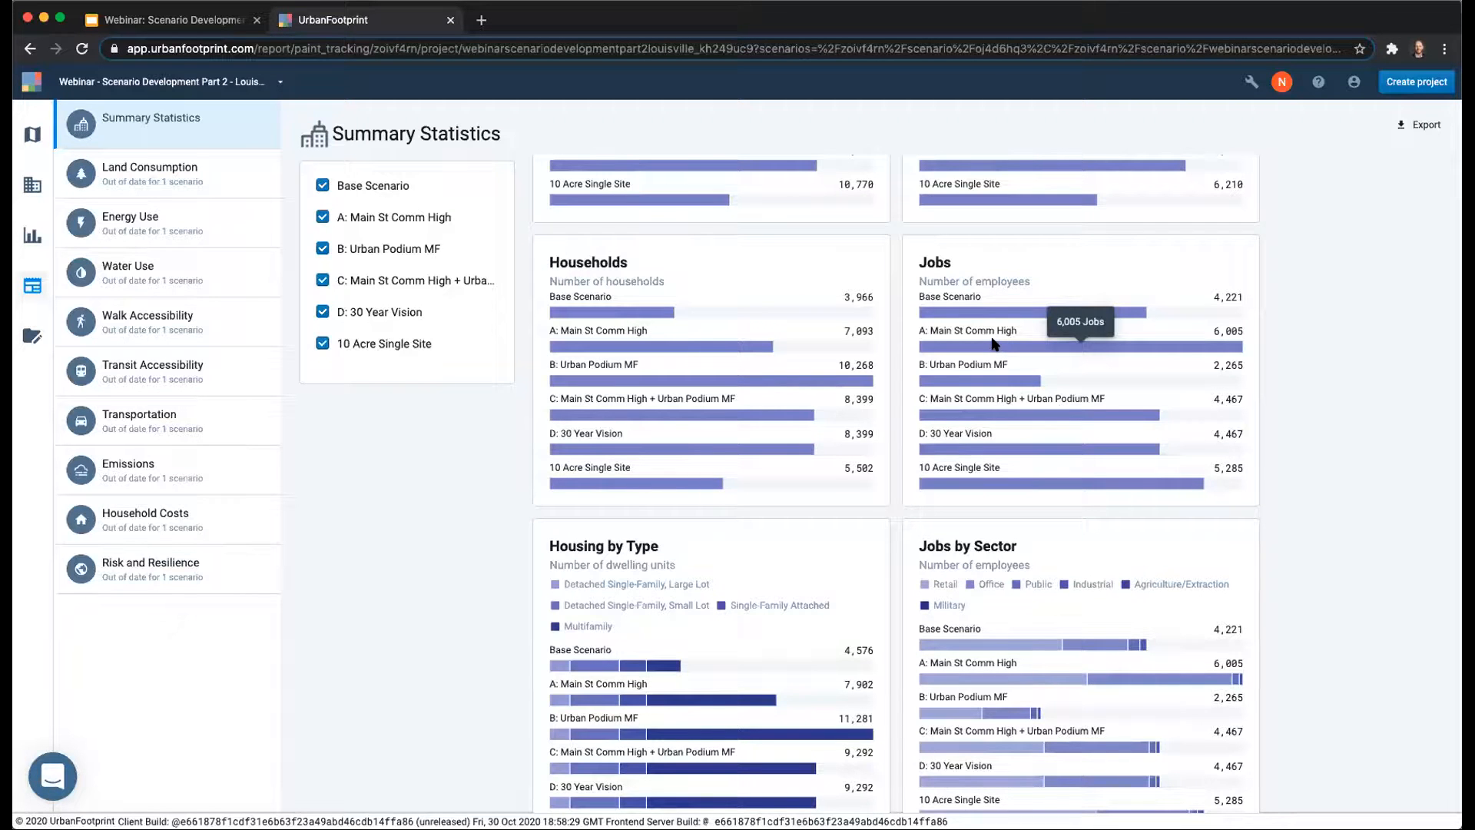
scroll(957, 317, "up", 4)
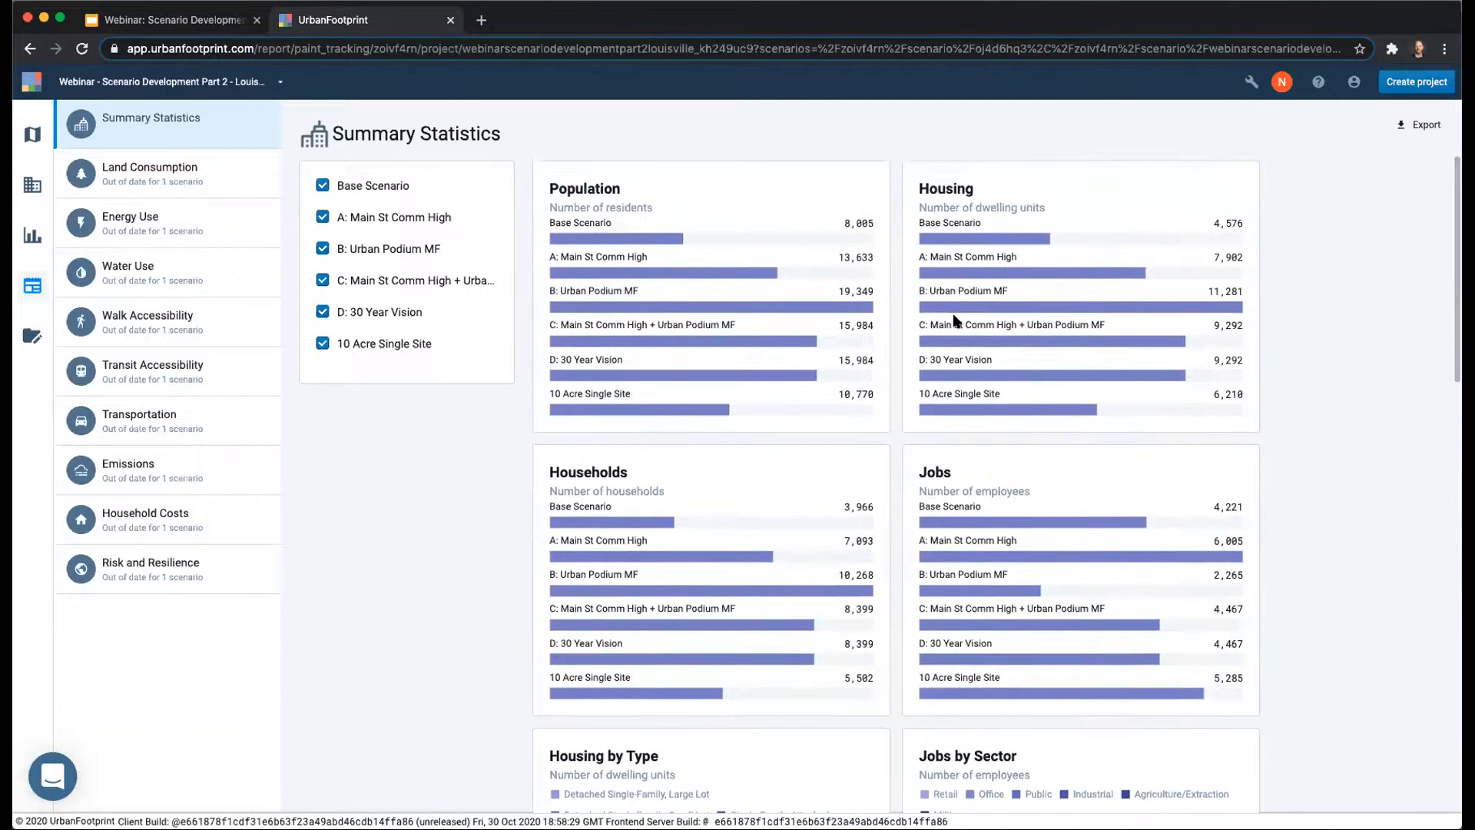
Return to the scenario map, check the options for scenario C, and switch to scenario D: 30 Year Vision.
left_click(32, 136)
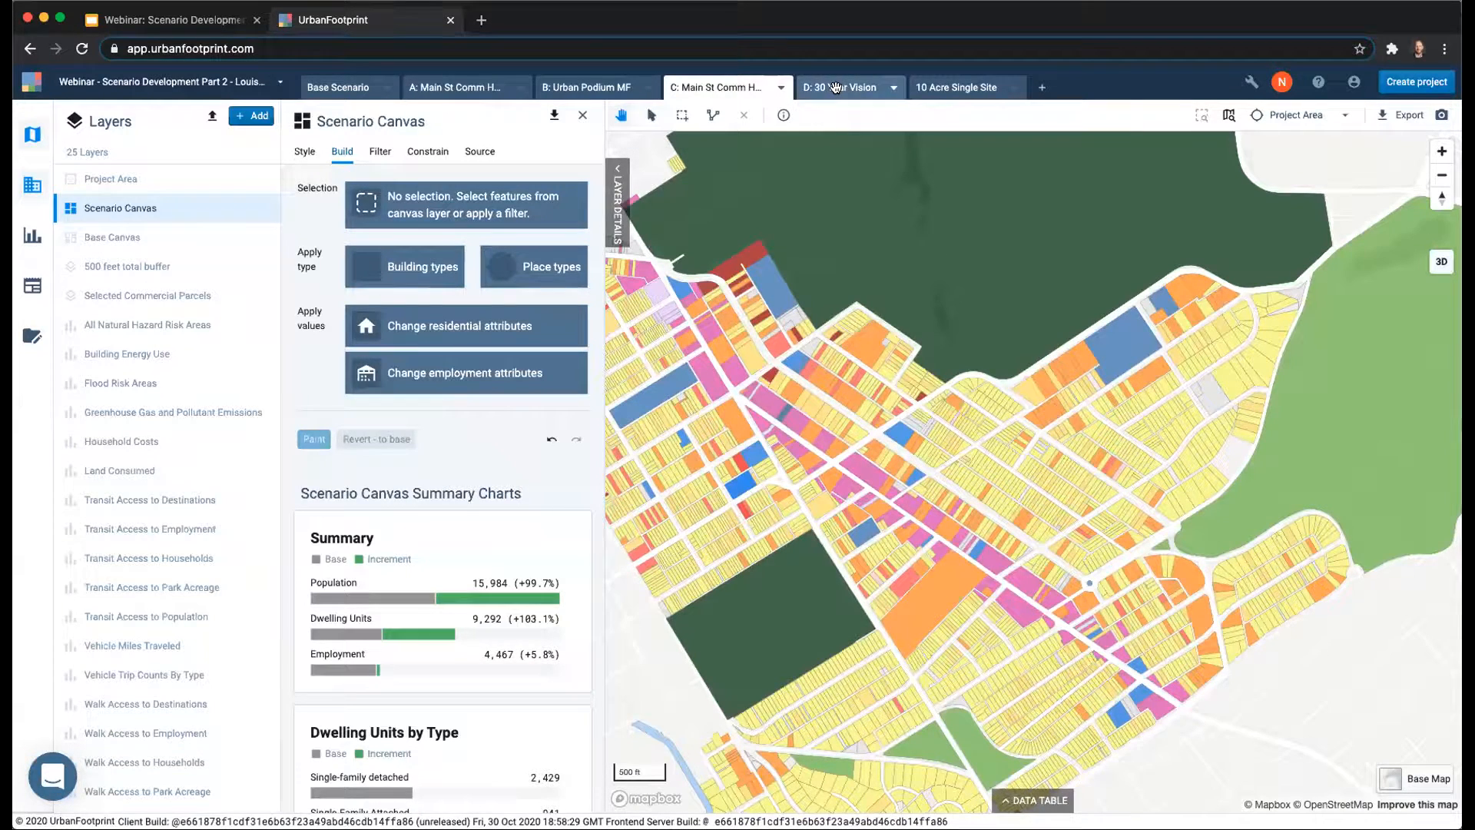
left_click(781, 86)
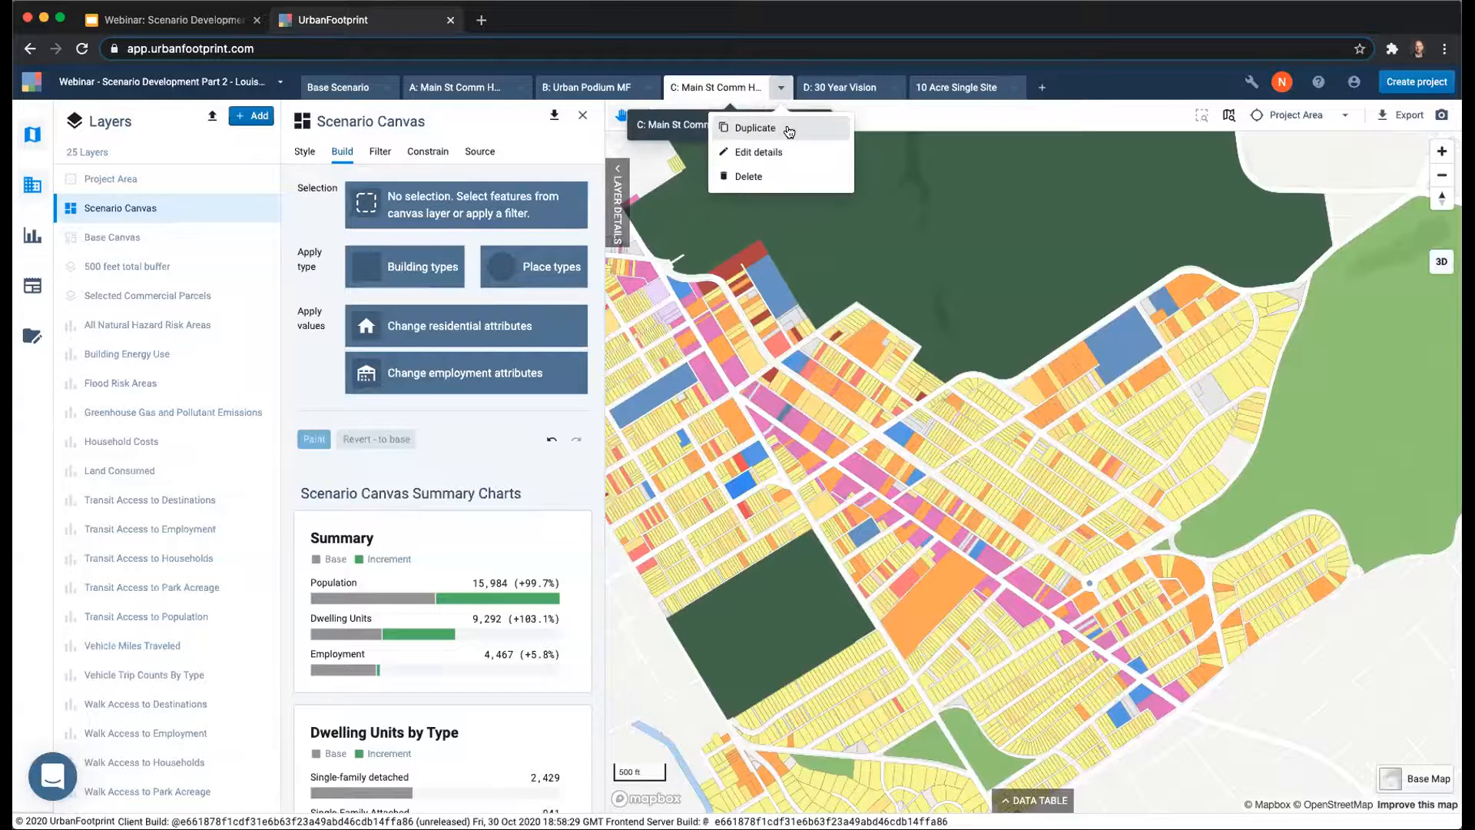
left_click(840, 89)
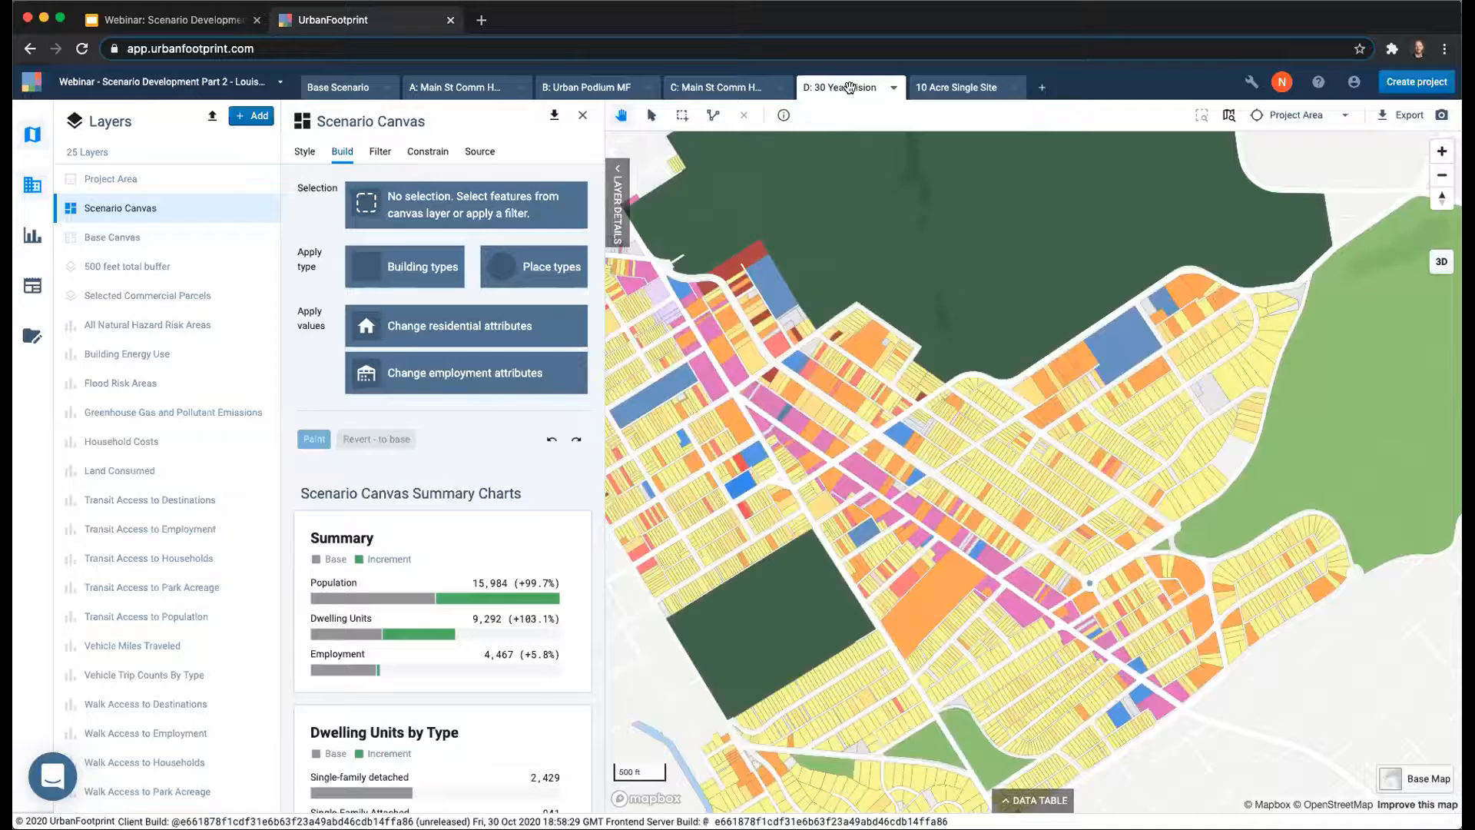
Select the parcels in the two adjacent pink corridor blocks beside the blue parcel by outlining them with a polygon.
scroll(1031, 582, "up", 5)
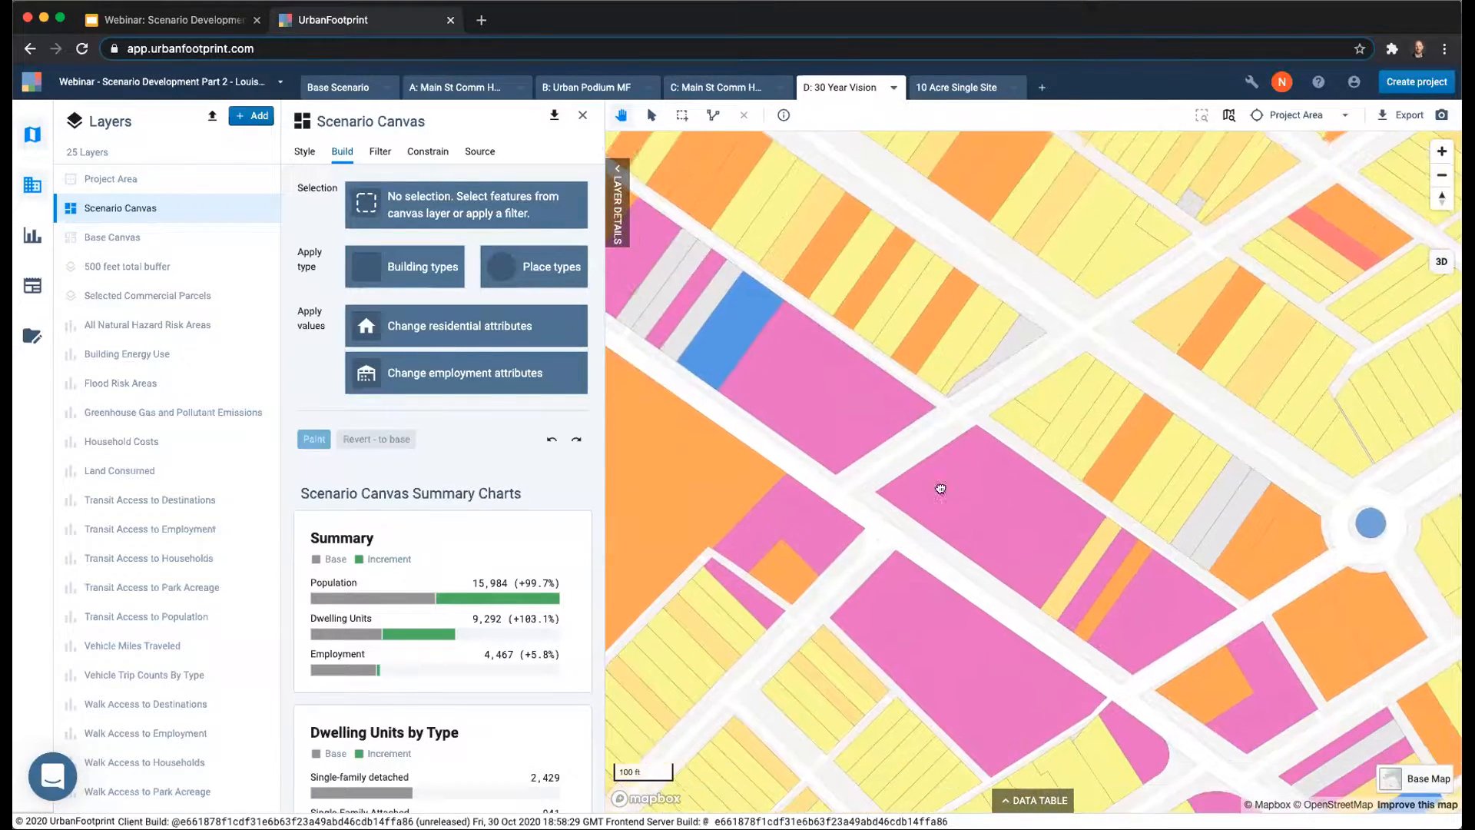
left_click(713, 115)
left_click(780, 324)
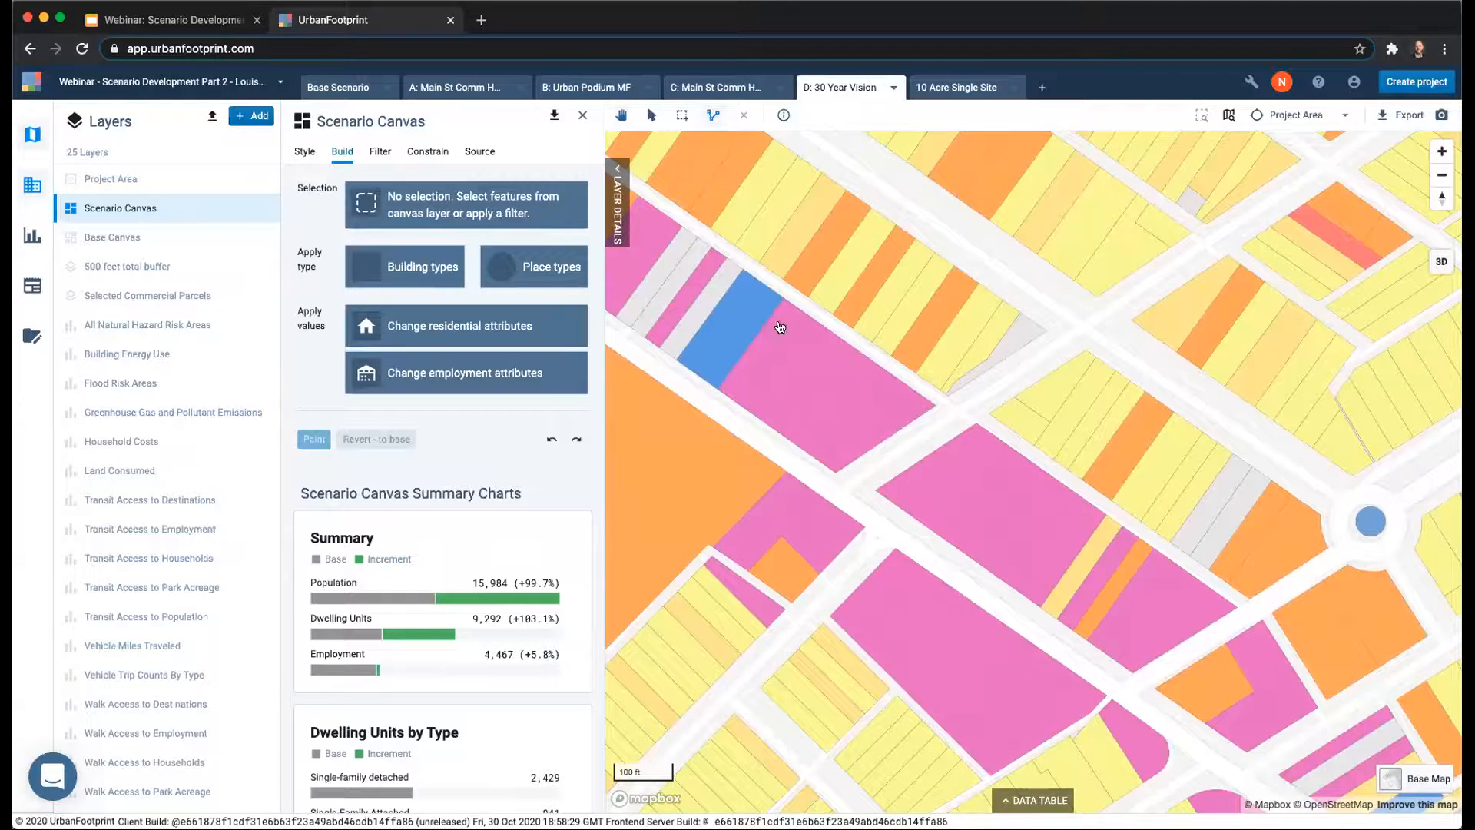
left_click(725, 401)
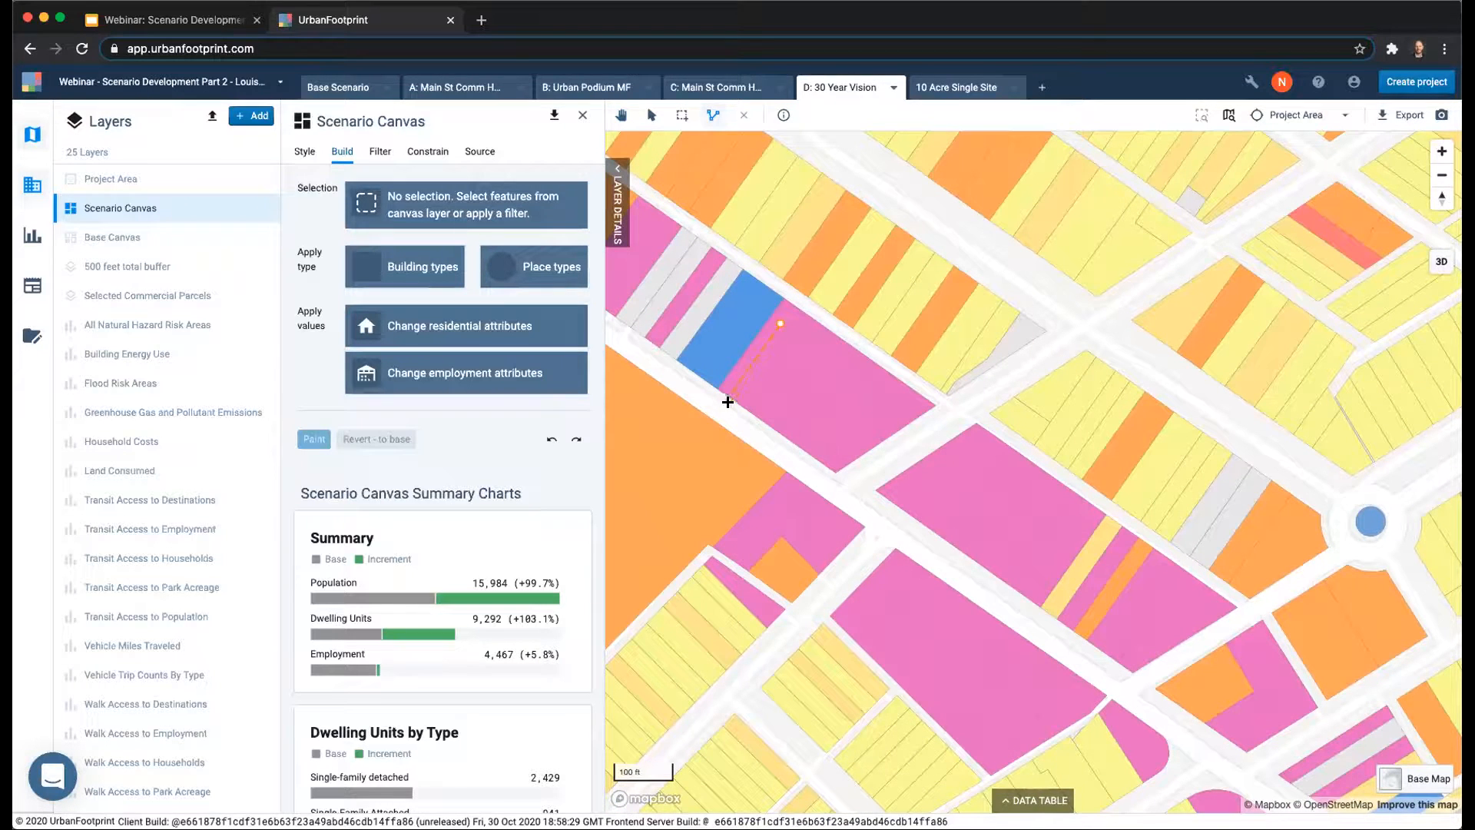
left_click(1026, 614)
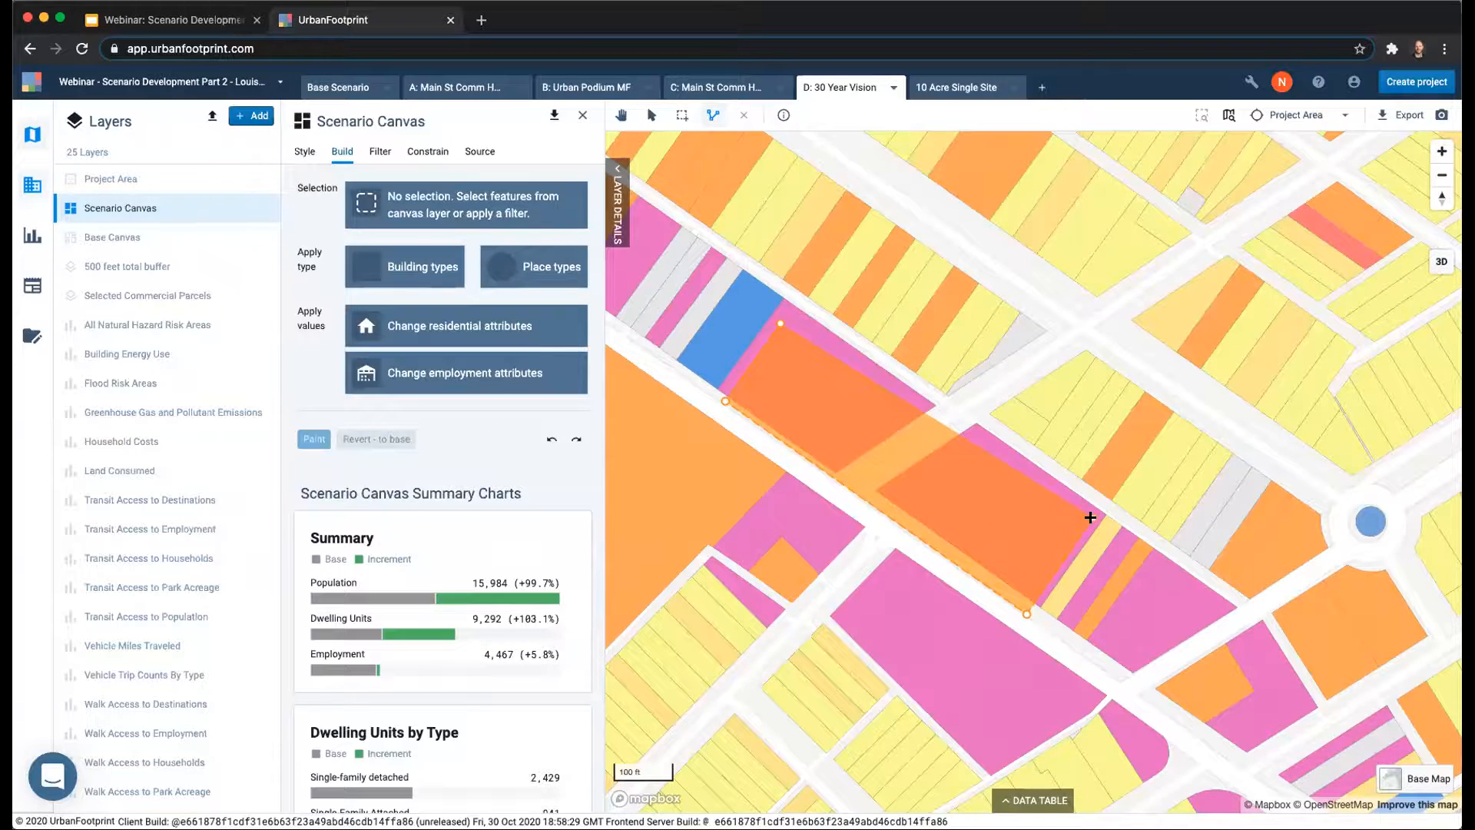
double_click(1091, 517)
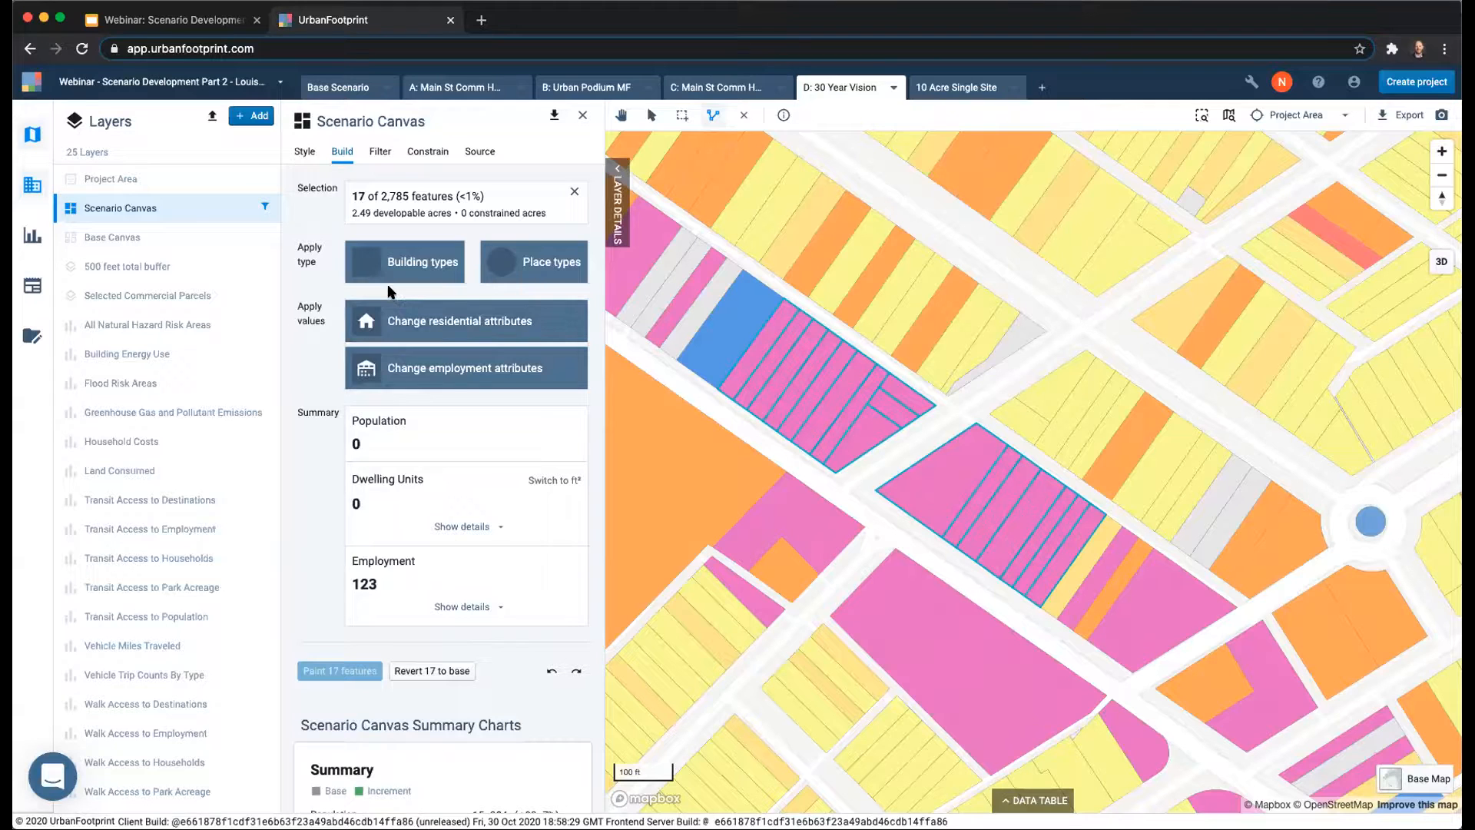
Check the details of the Mid-Rise Mixed Use building type, then paint the selected parcels with it.
left_click(431, 269)
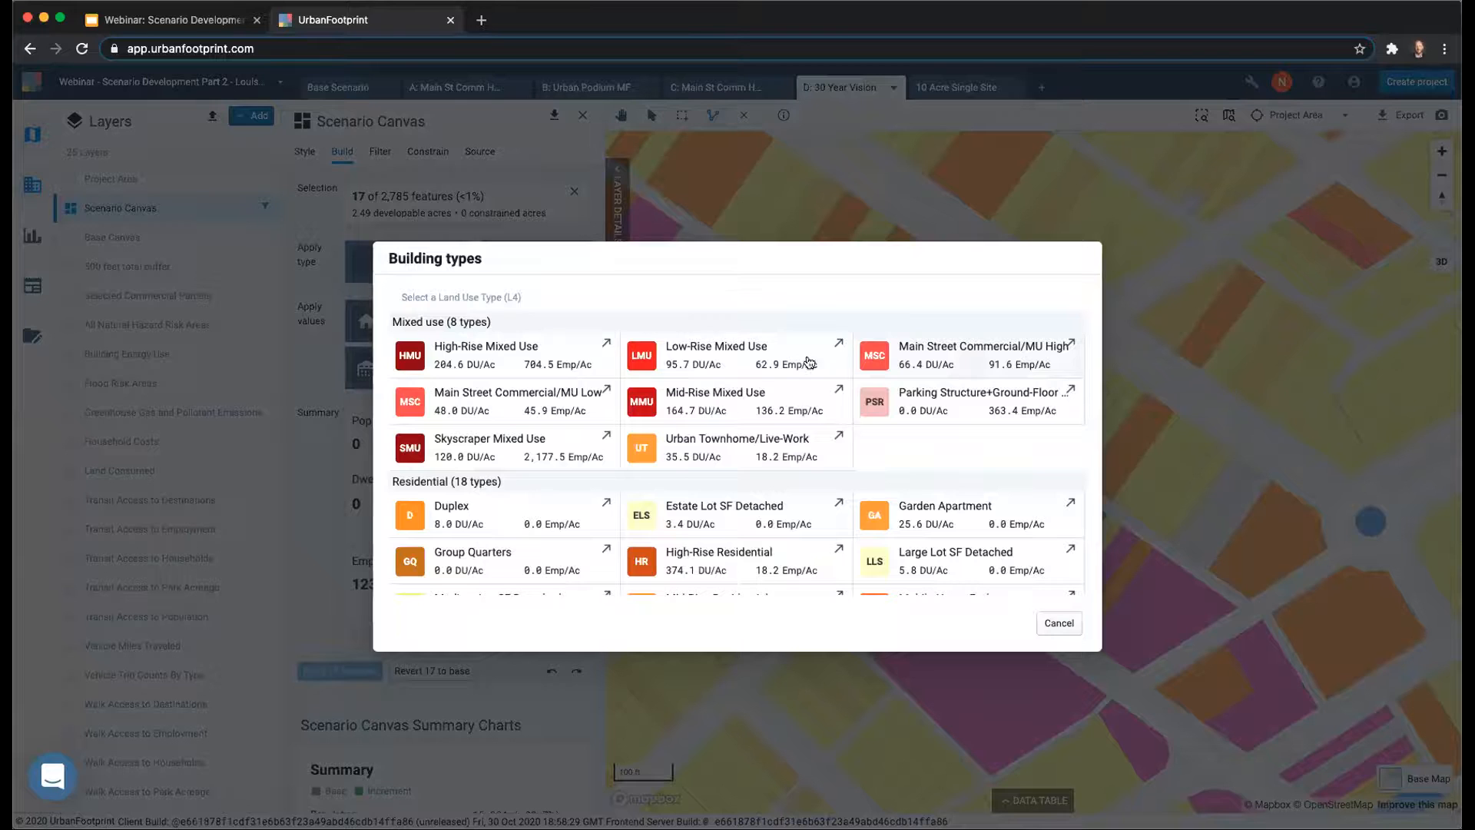
left_click(840, 391)
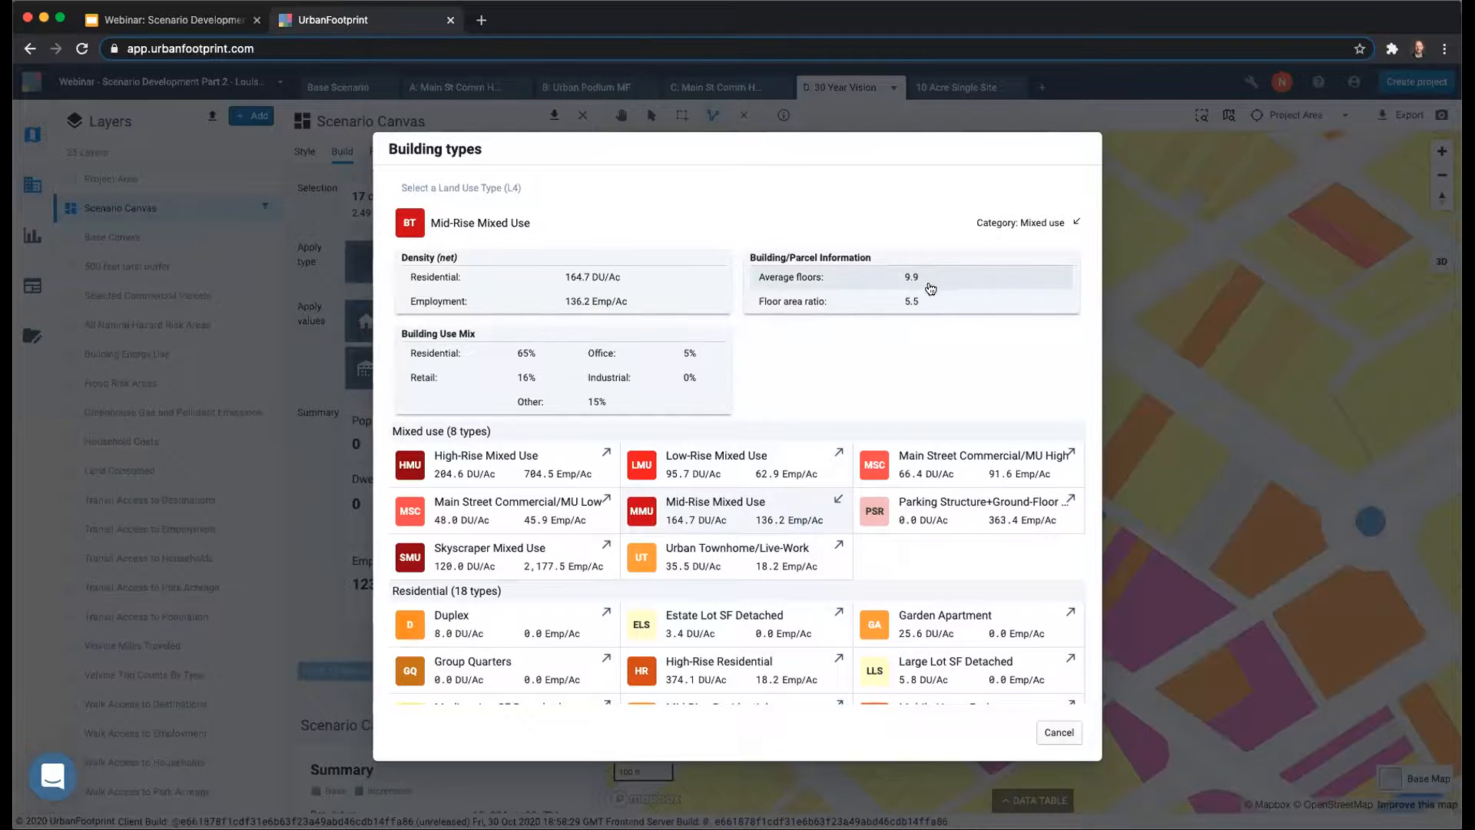
left_click(1075, 223)
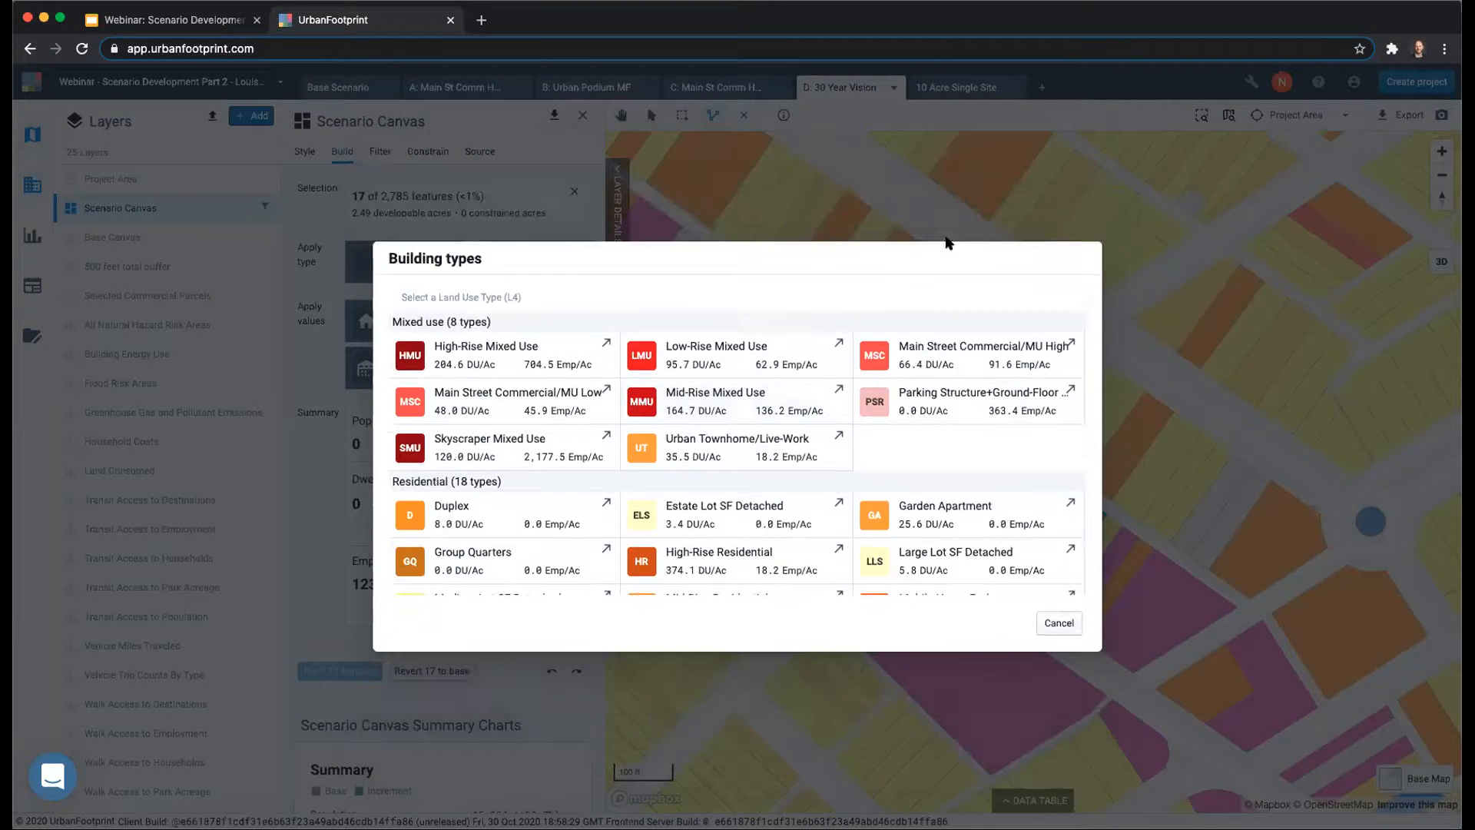
left_click(734, 401)
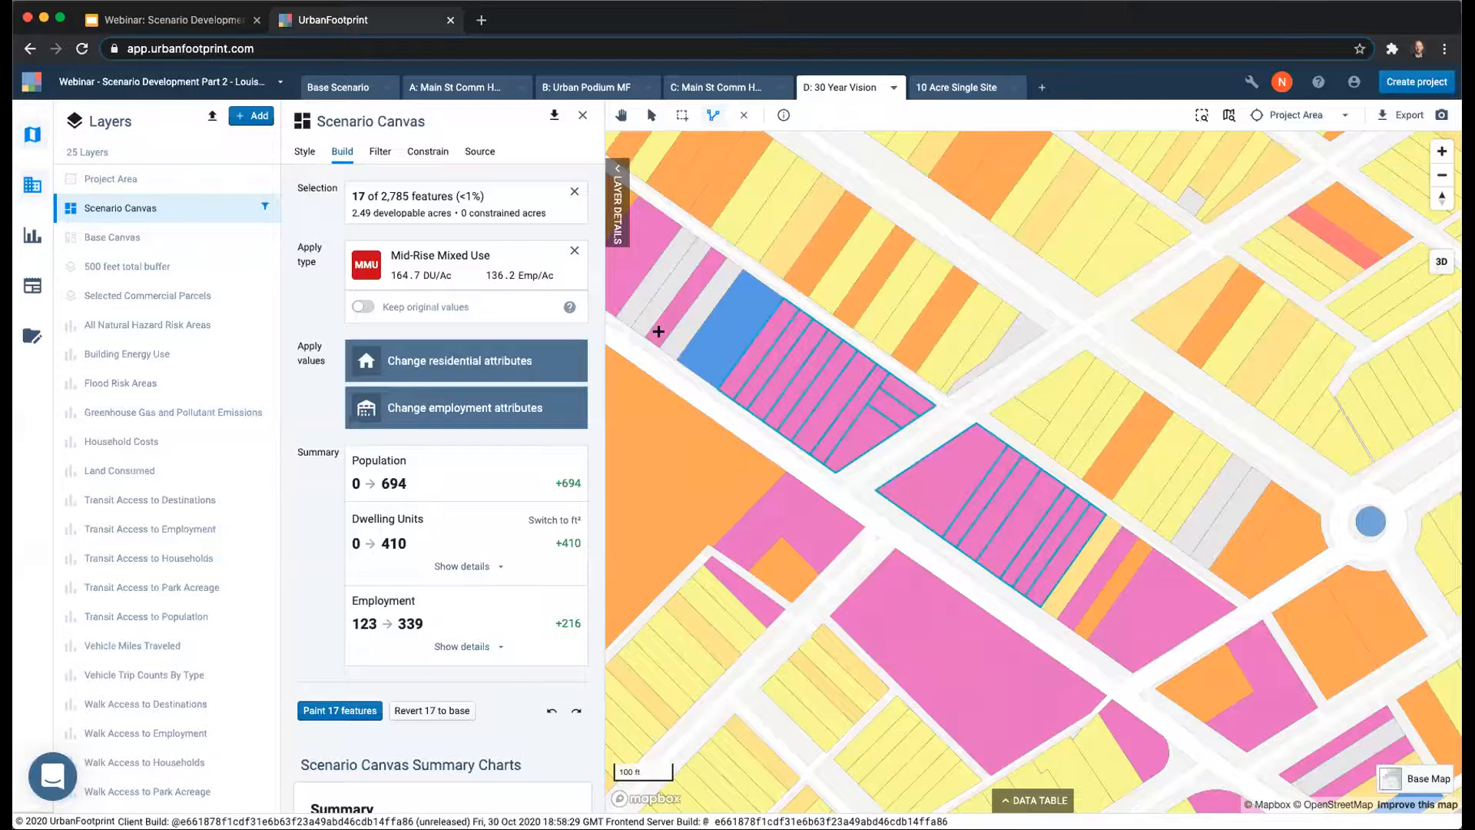
left_click(322, 715)
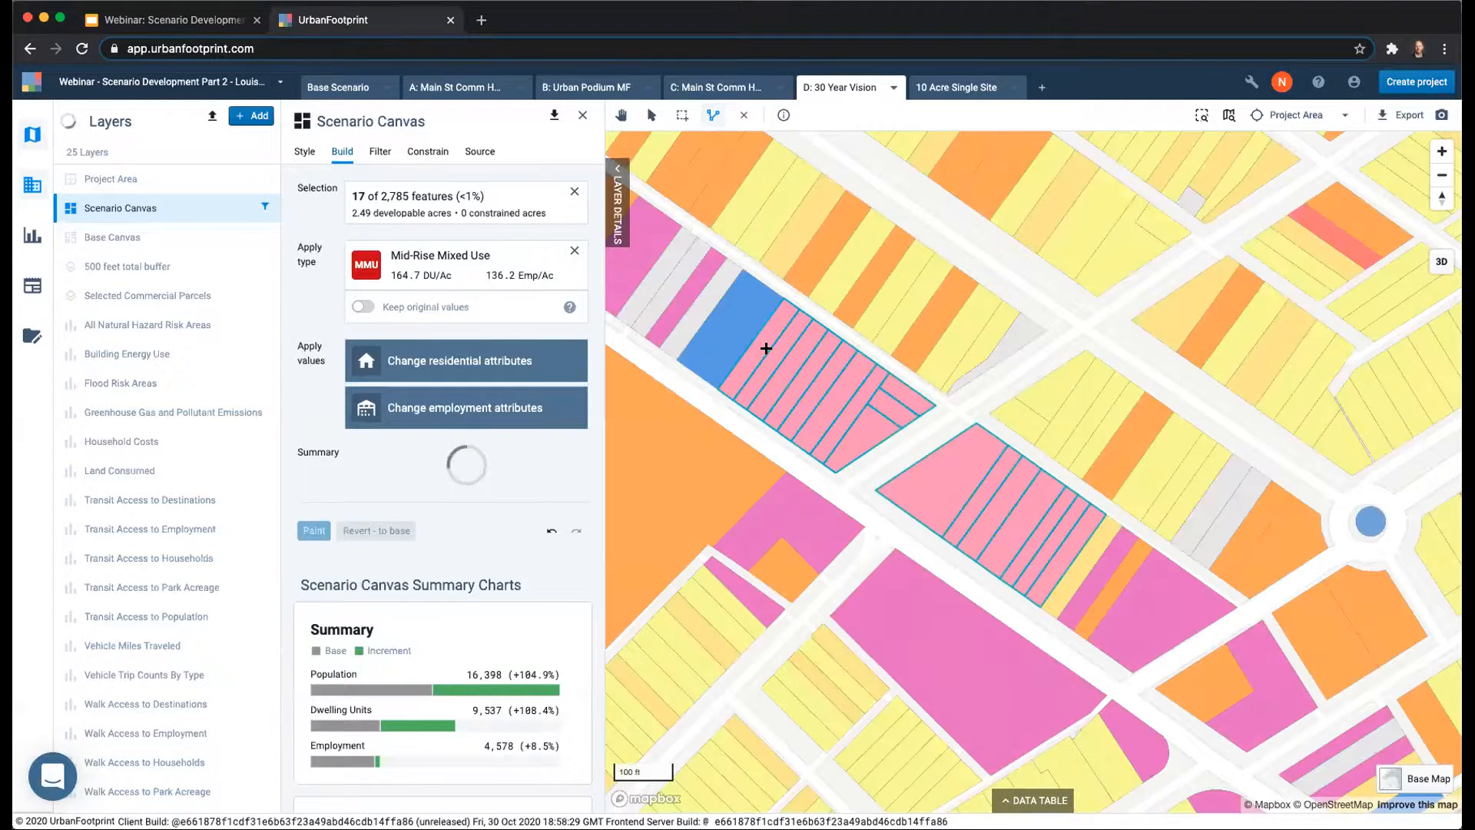
Review scenario D's summary and dwelling unit charts and examine the painted parcels within the wider corridor.
scroll(461, 509, "down", 5)
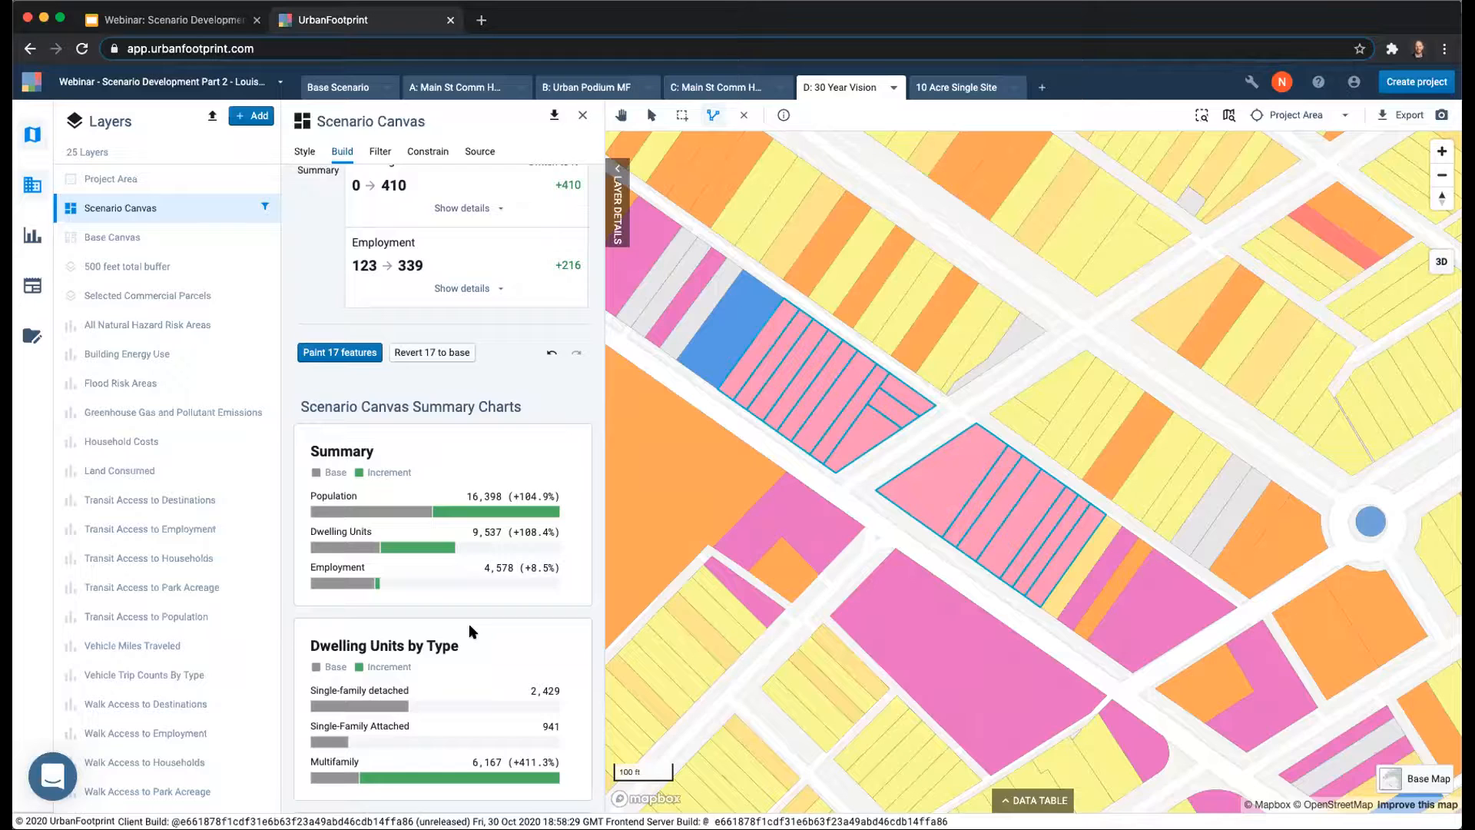
scroll(703, 500, "down", 5)
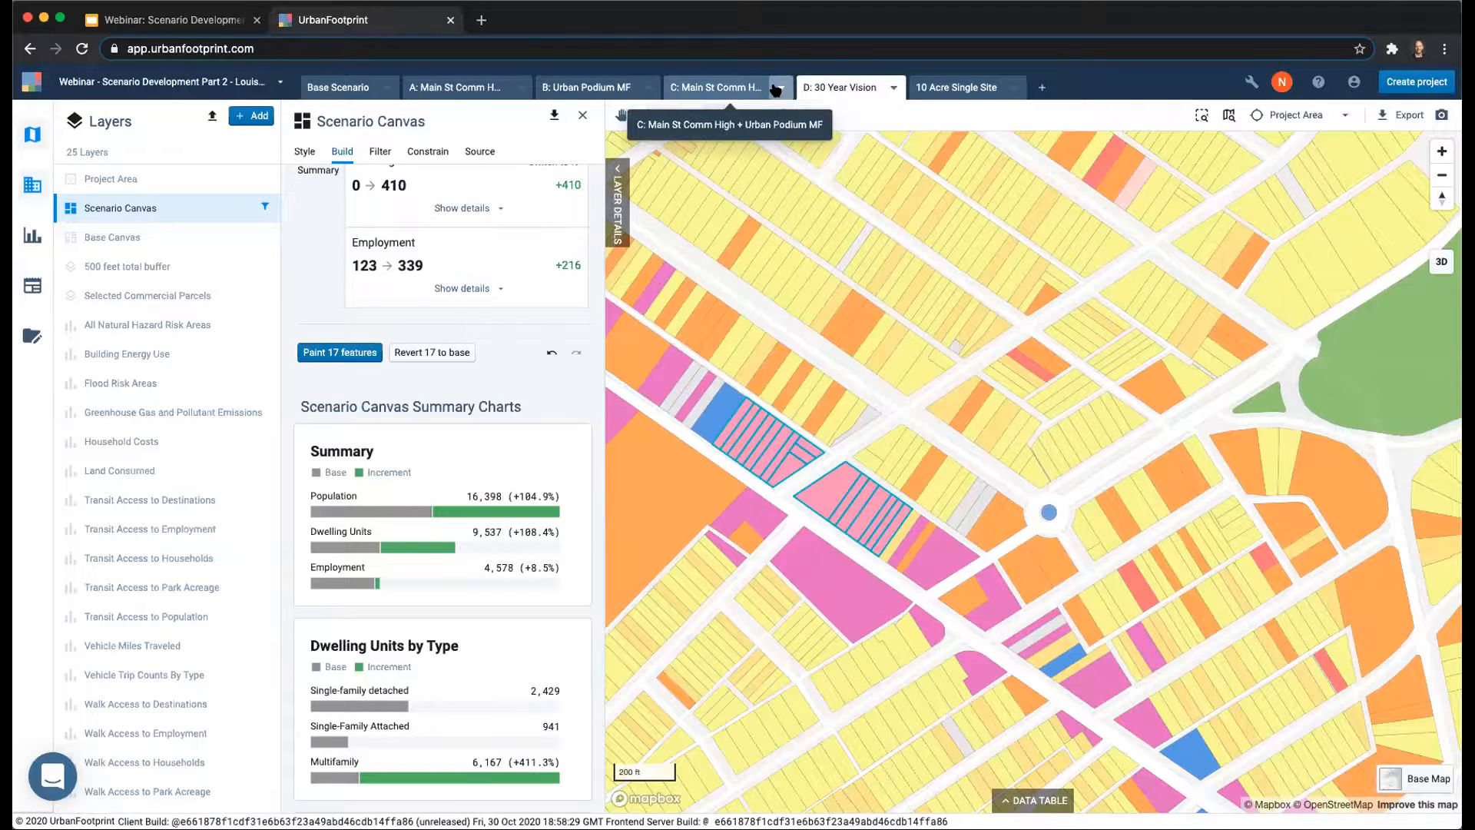
scroll(905, 333, "down", 5)
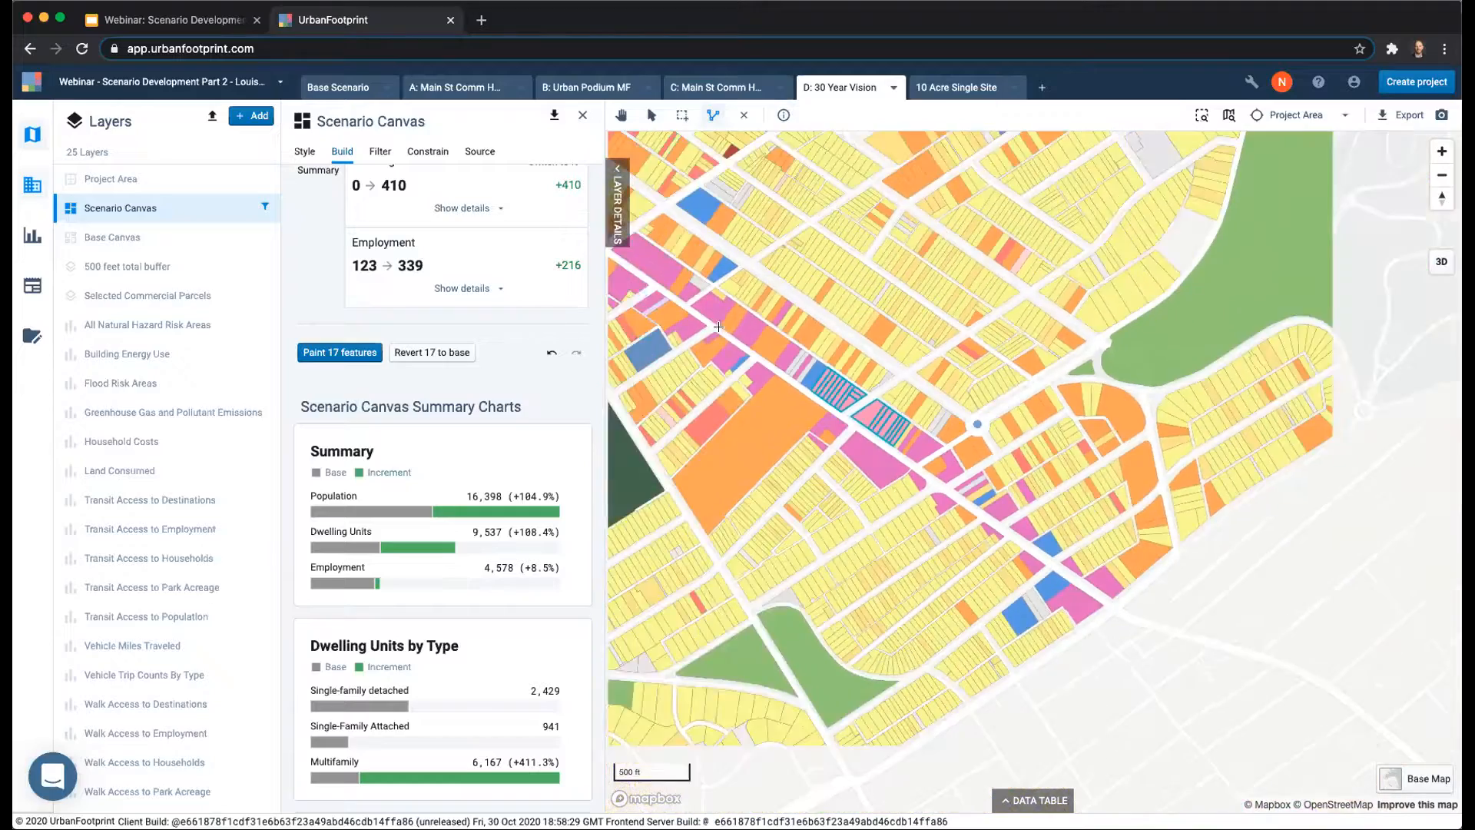
scroll(719, 326, "down", 3)
scroll(915, 431, "up", 6)
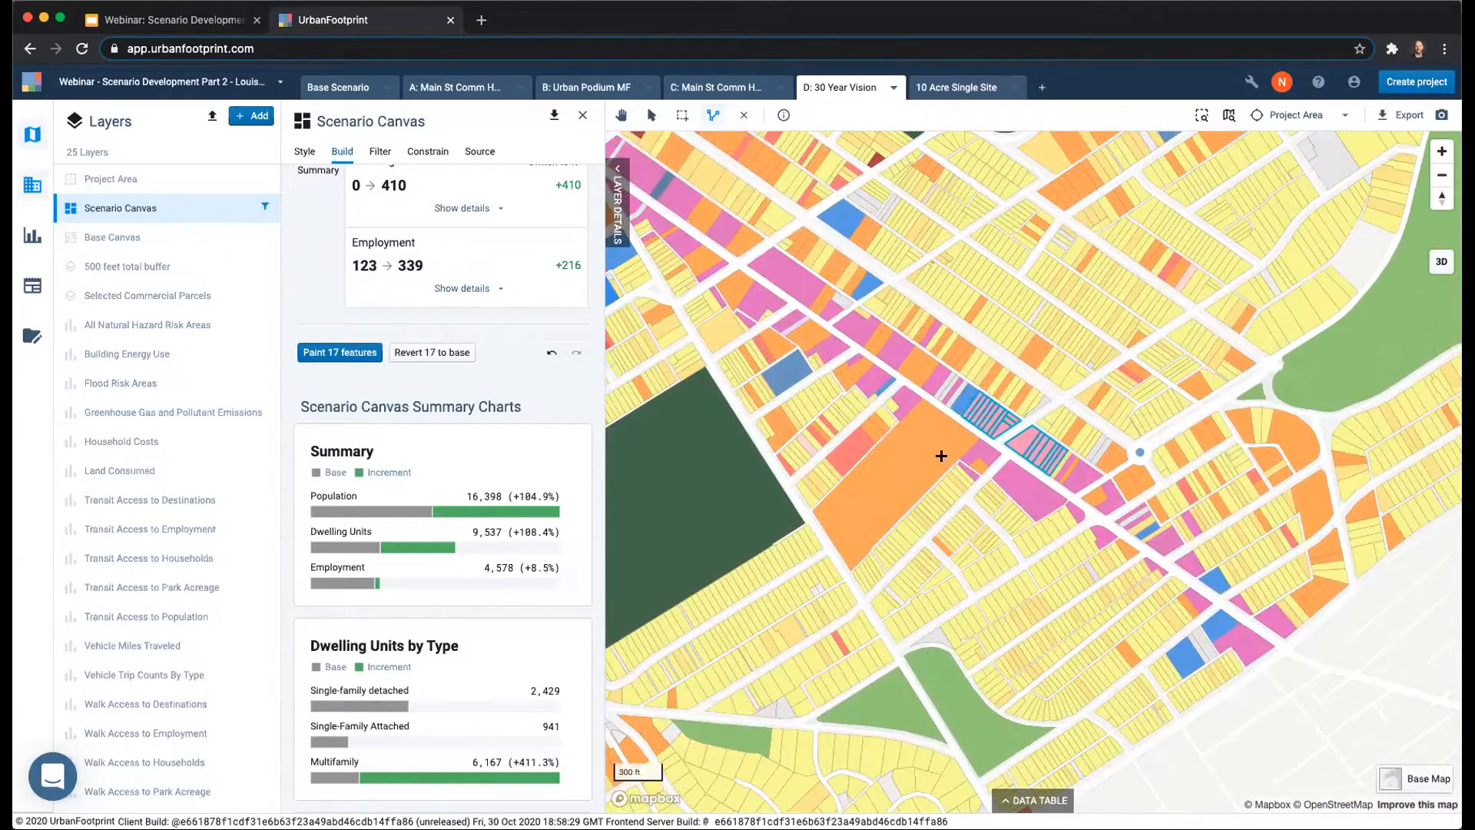
scroll(897, 466, "down", 1)
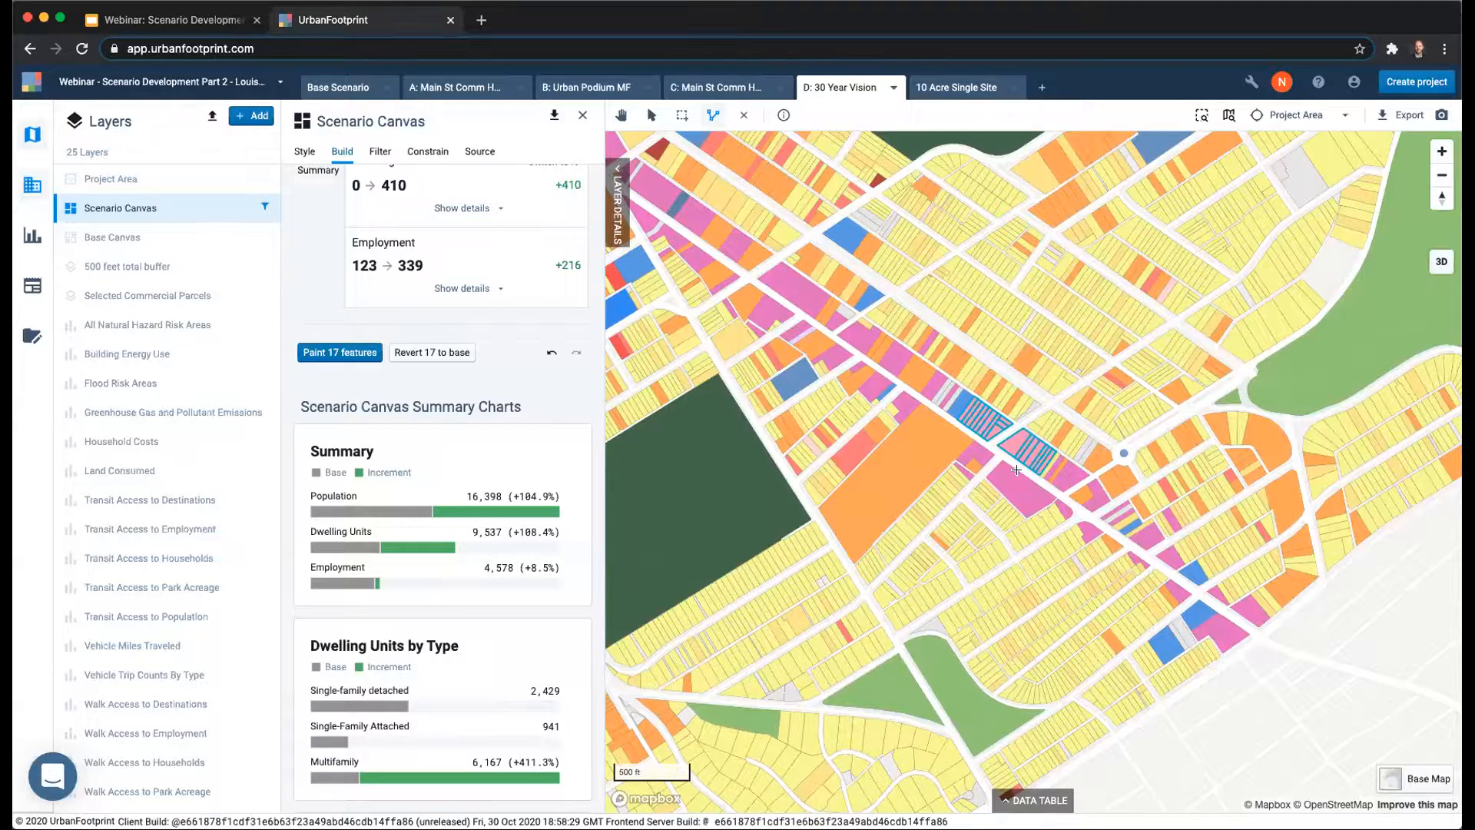
left_click(622, 115)
left_click_drag(894, 293, 987, 347)
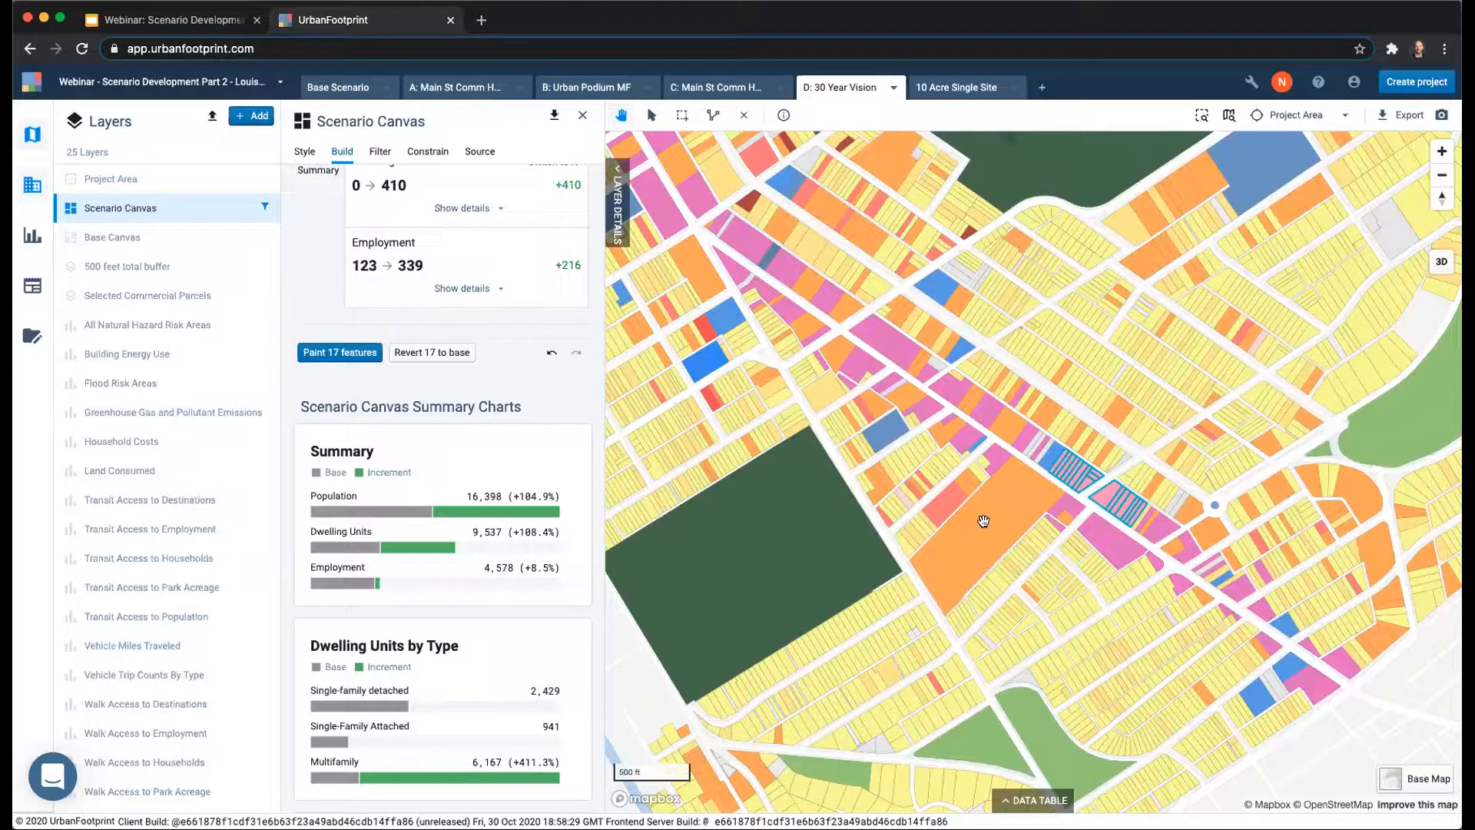
Switch to the 10 Acre Single Site scenario, review its site and charts, and clear the Mid-Rise Mixed Use building type.
left_click(946, 85)
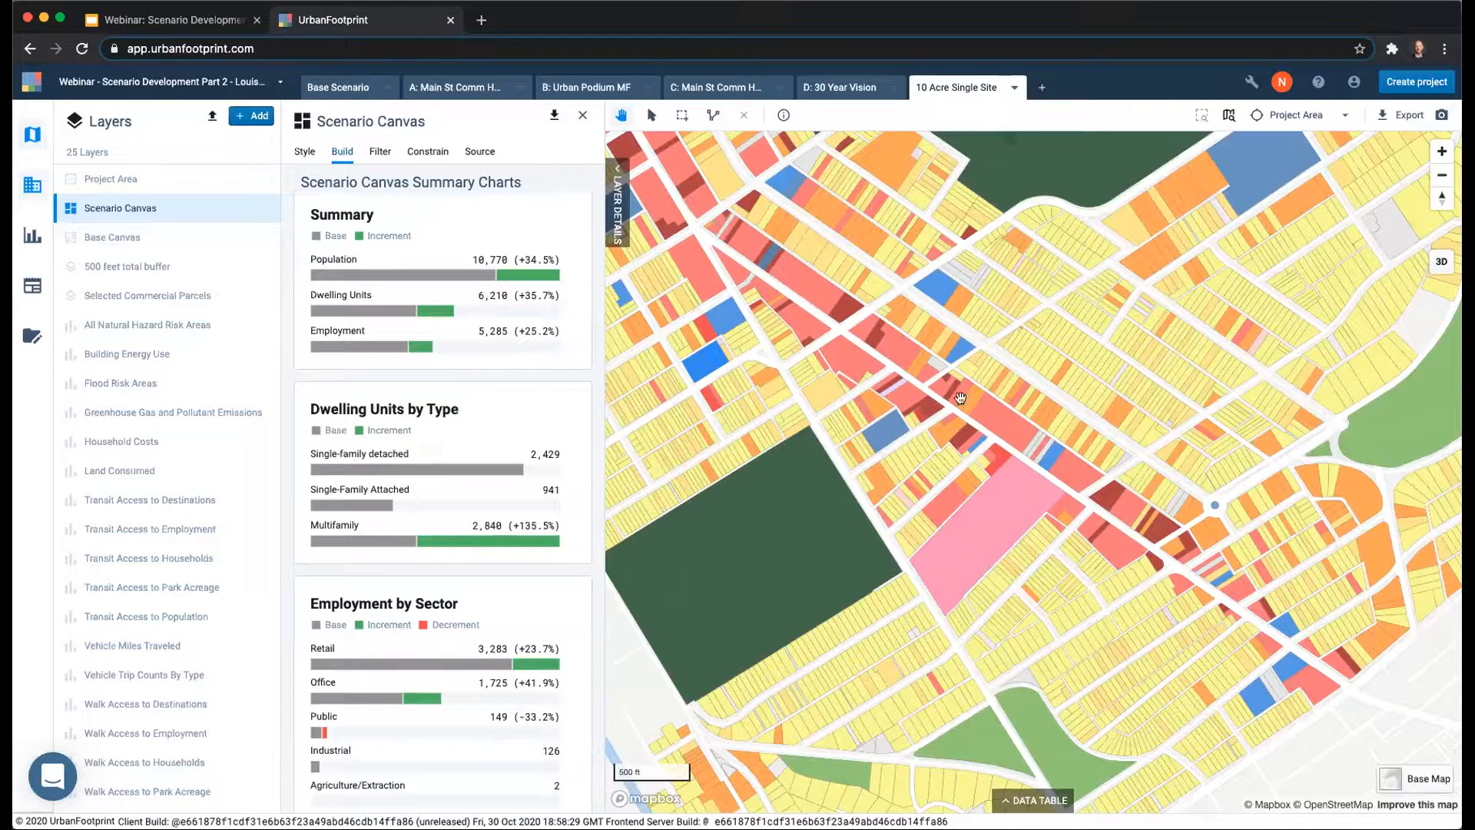
mouse_move(542, 281)
left_click_drag(913, 388, 963, 439)
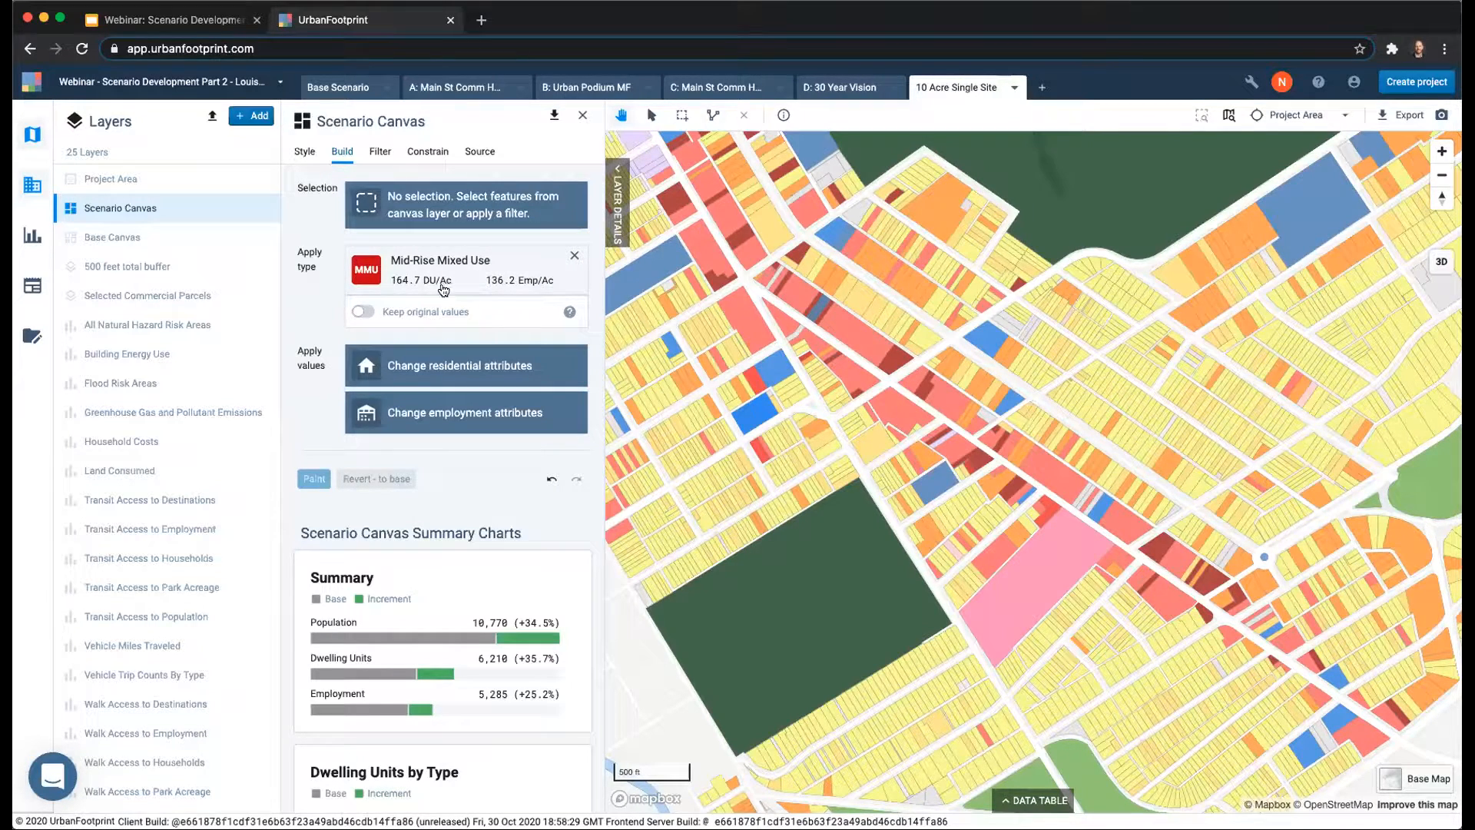
left_click(577, 253)
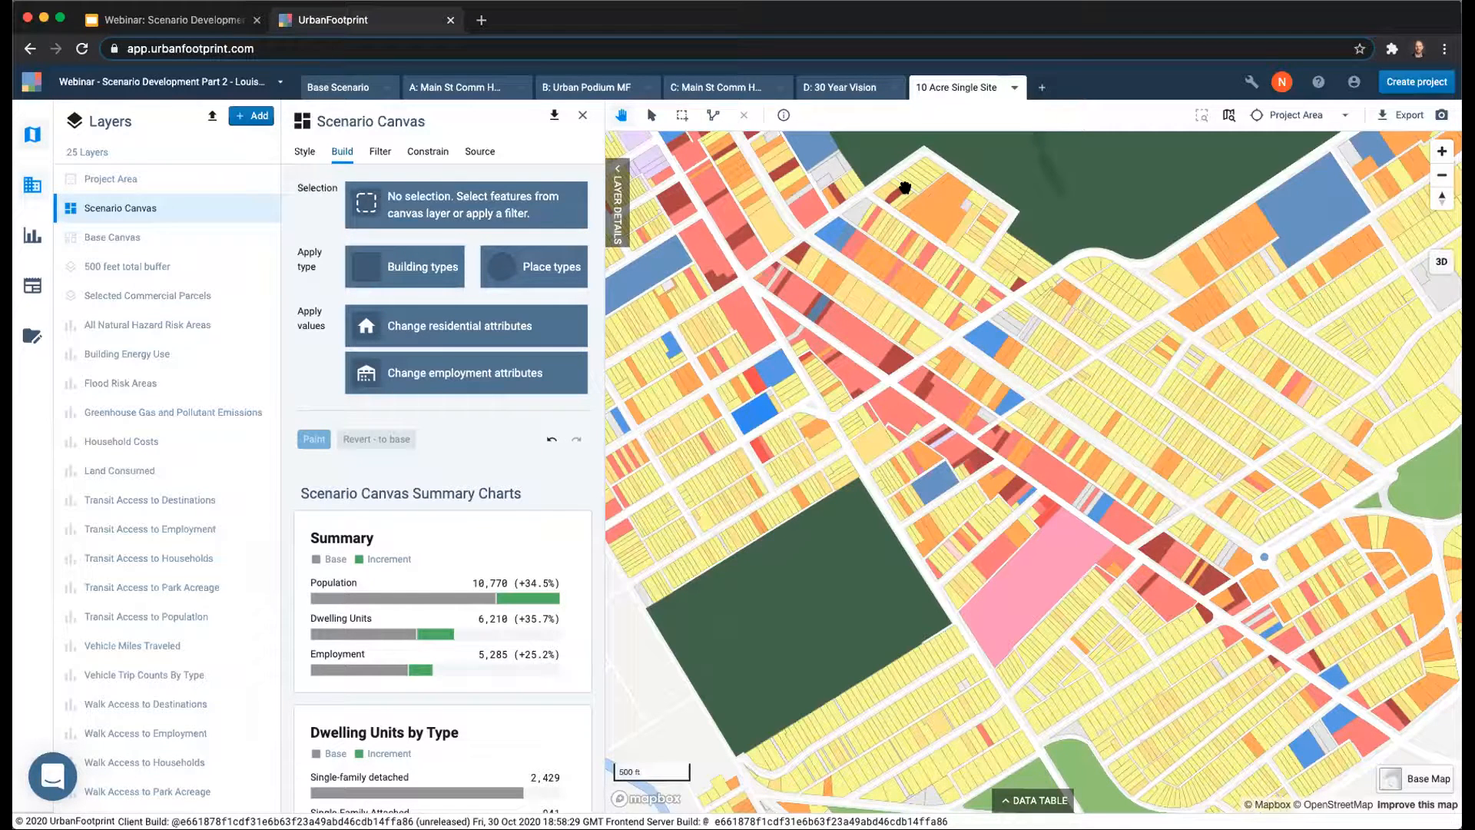
Open the analysis modules and check their run status for the 10 Acre Single Site and A: Main St Comm High scenarios.
left_click(31, 234)
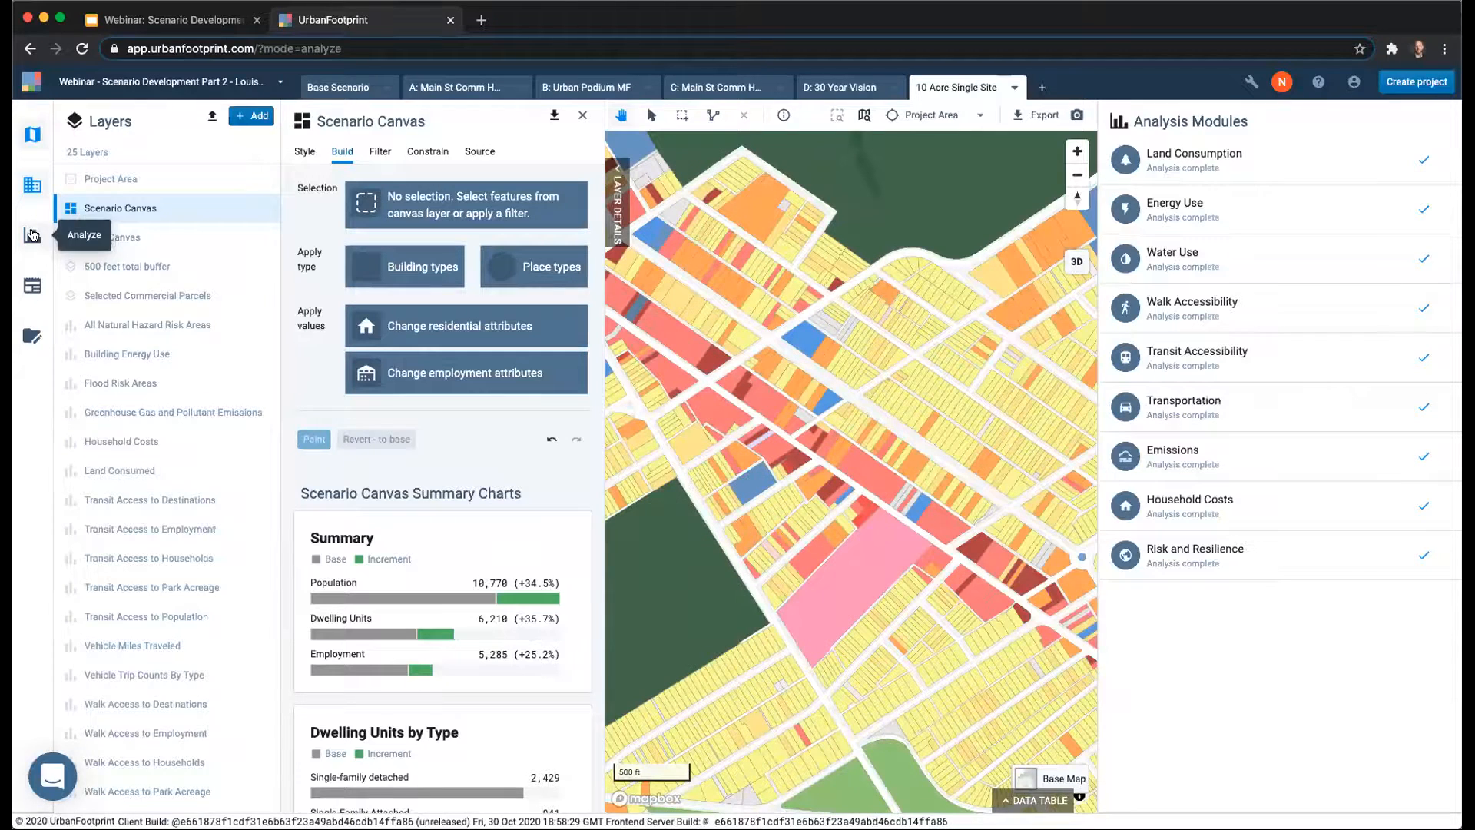
mouse_move(1276, 229)
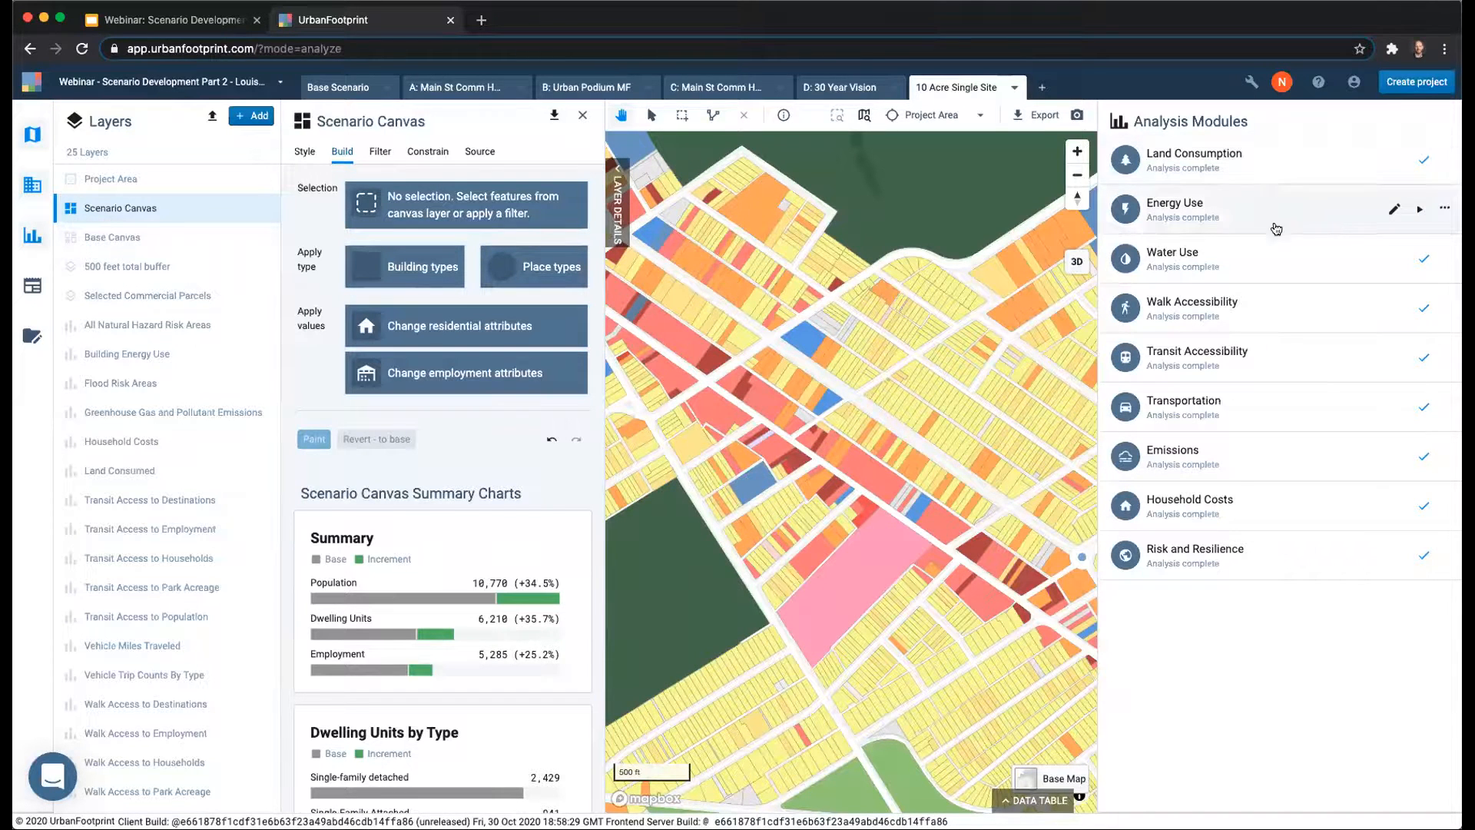
mouse_move(1217, 175)
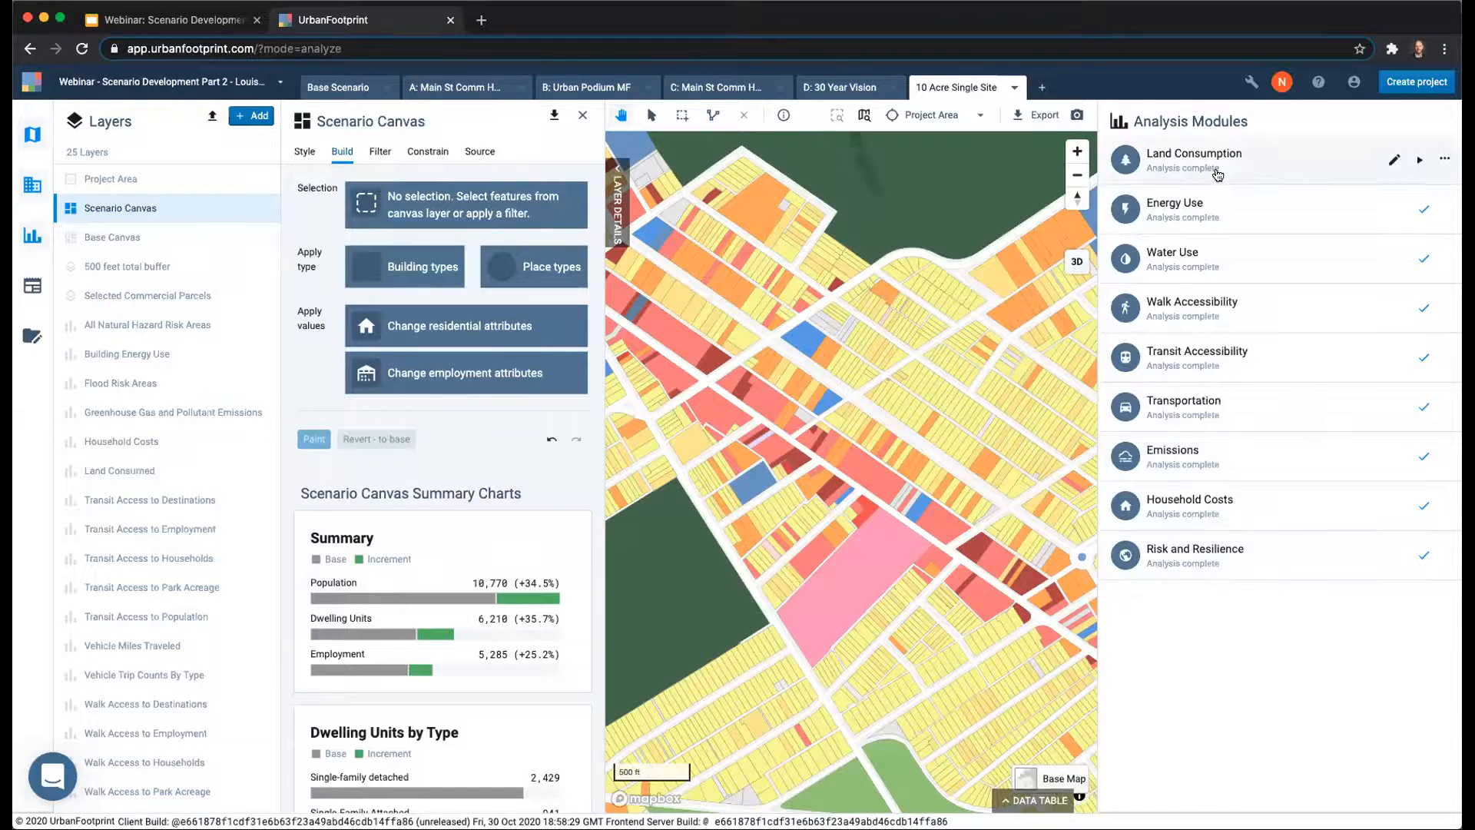
mouse_move(1264, 560)
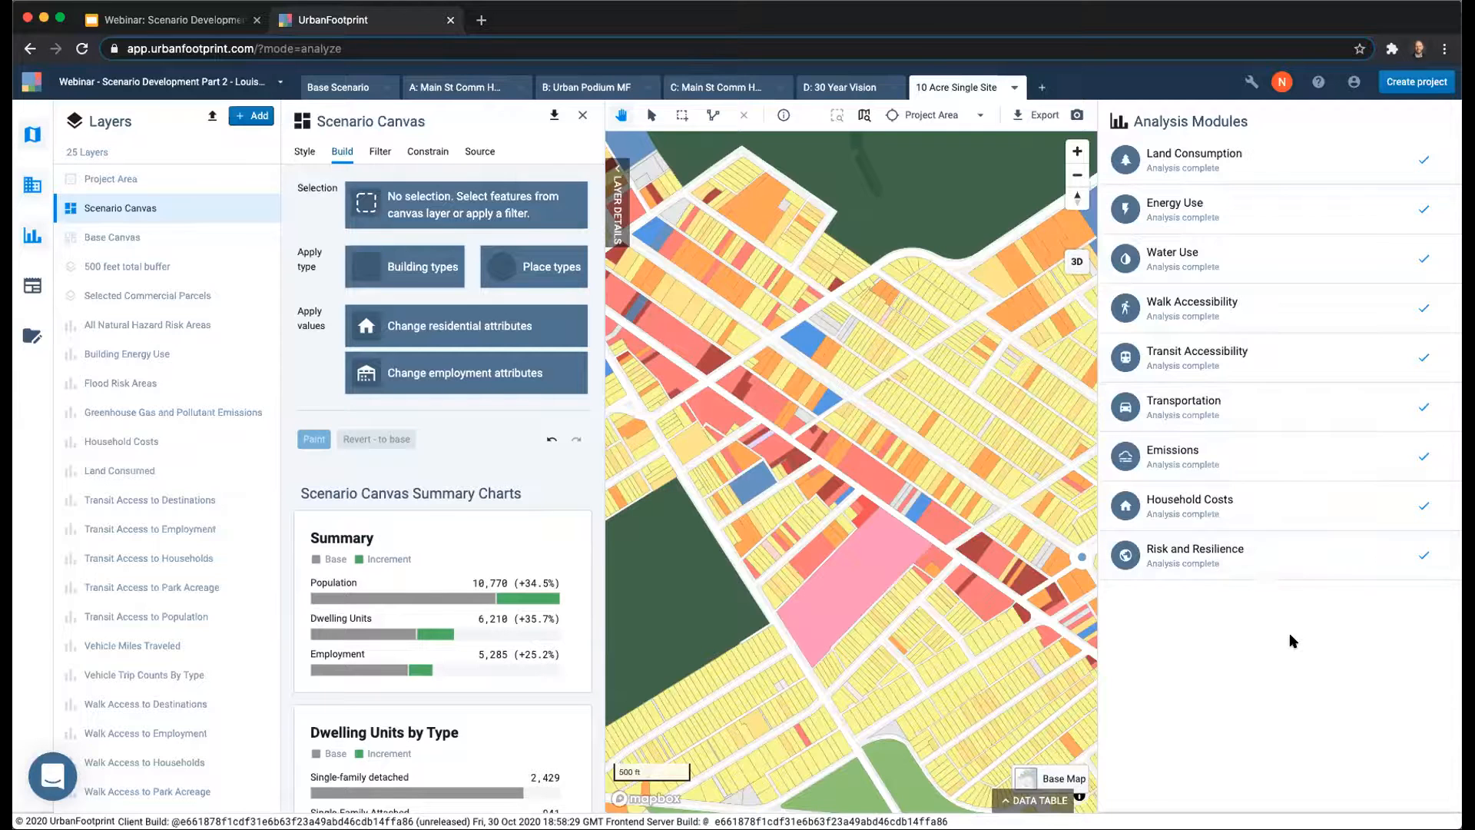
mouse_move(1307, 181)
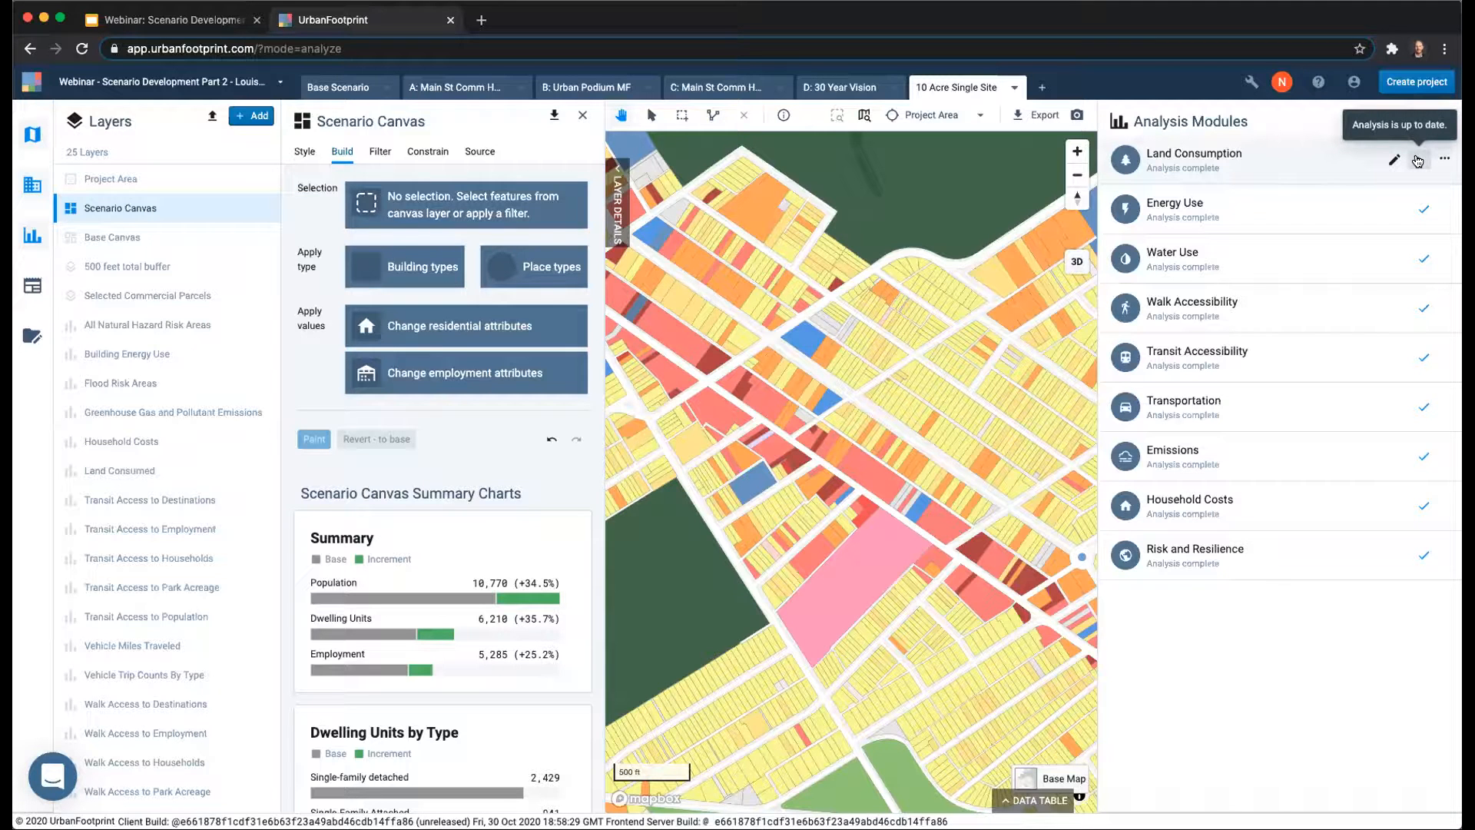
mouse_move(1428, 216)
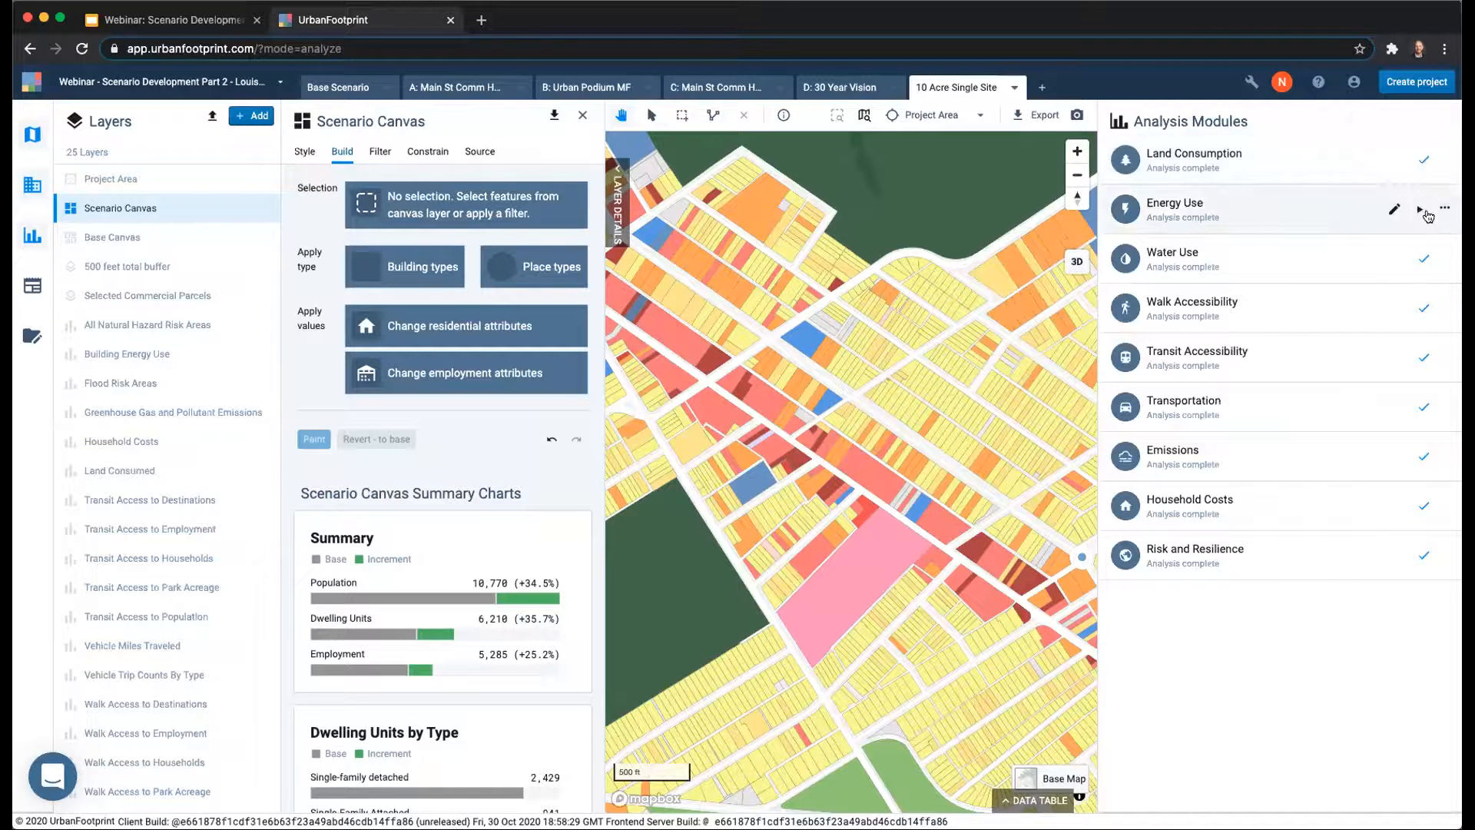
mouse_move(1420, 163)
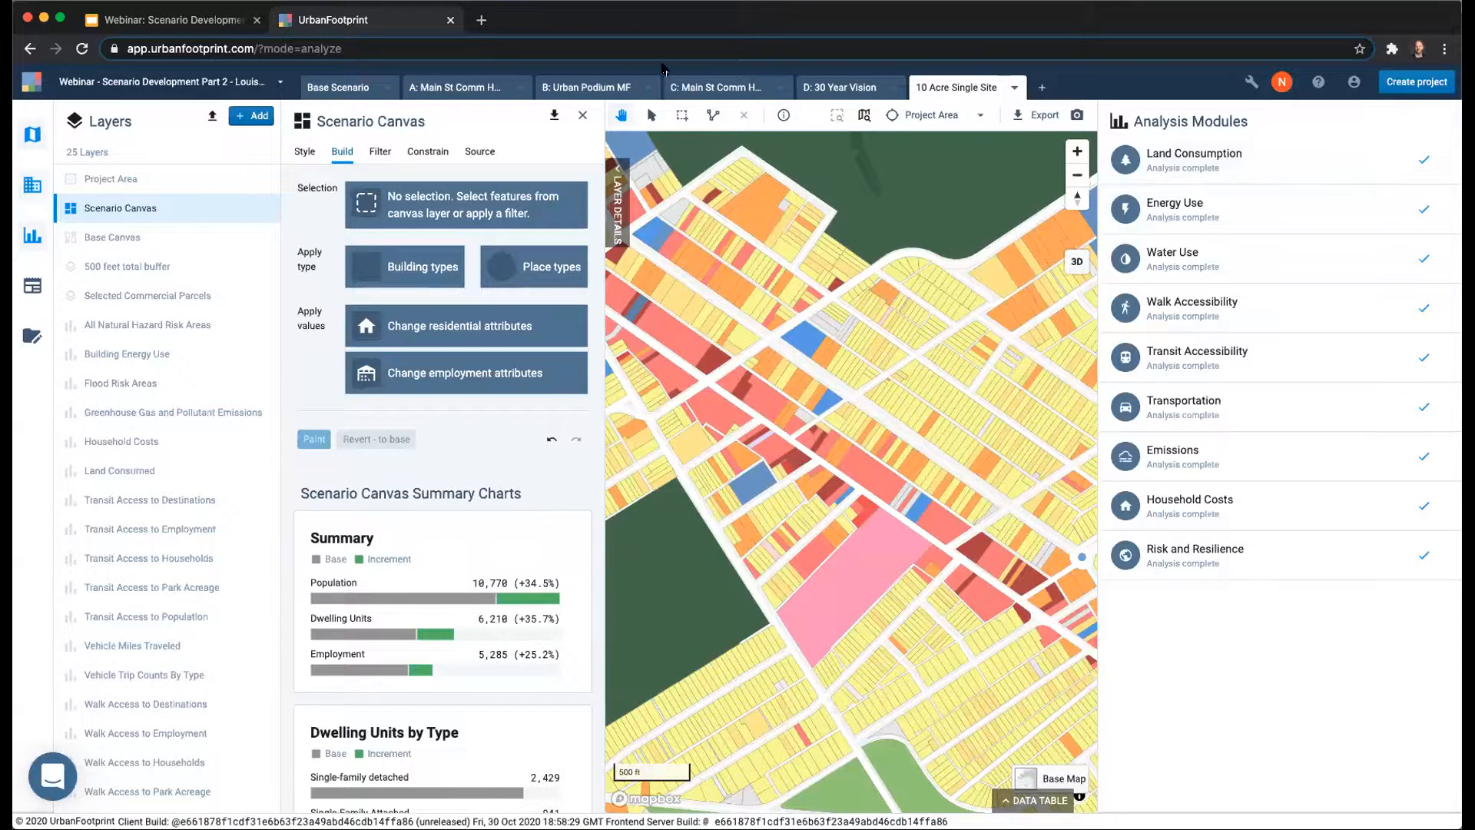
left_click(467, 84)
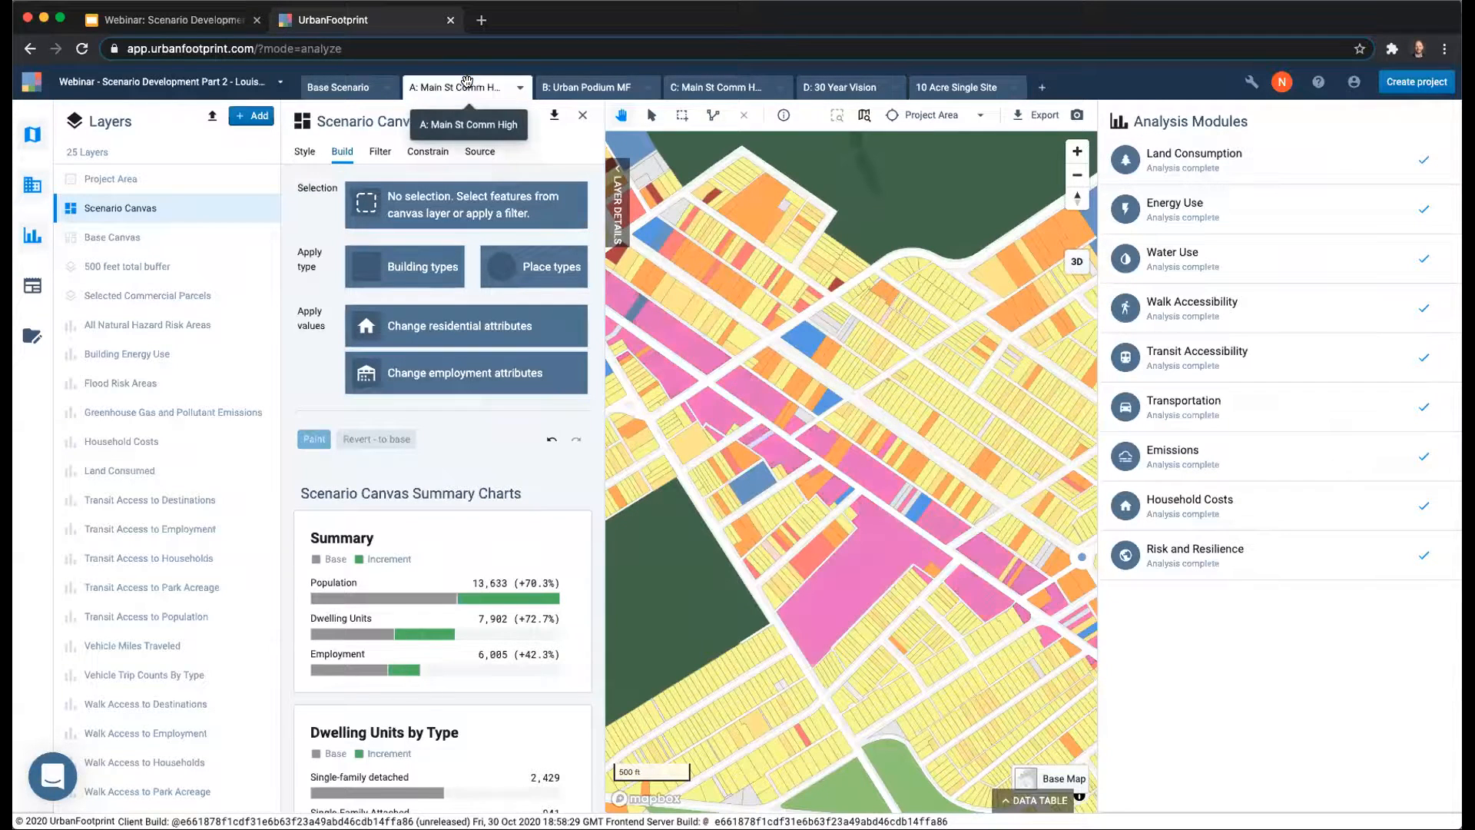
mouse_move(1418, 573)
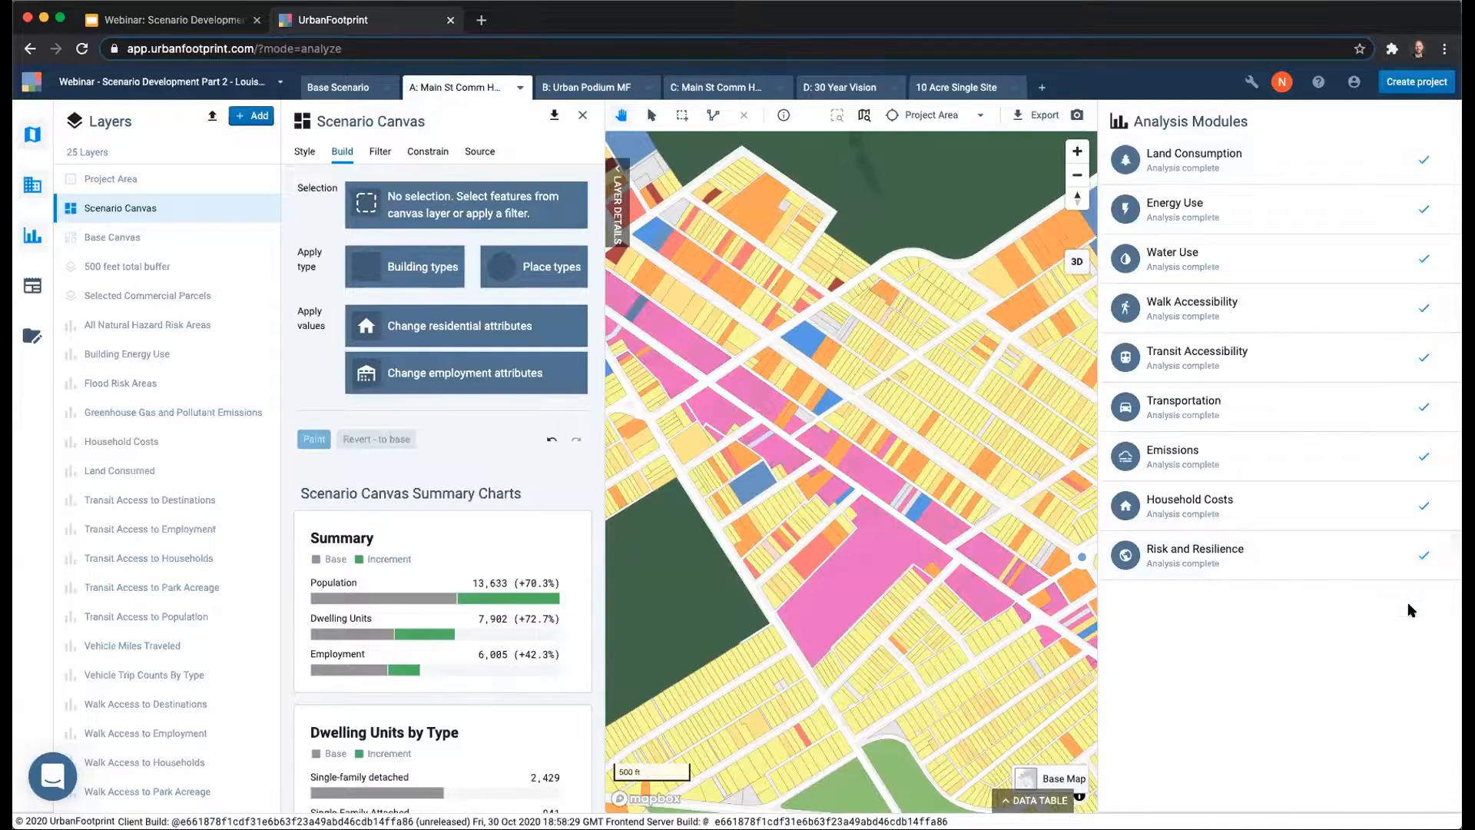
Reopen the Summary Statistics report and inspect the Base Scenario's population bar.
left_click(27, 286)
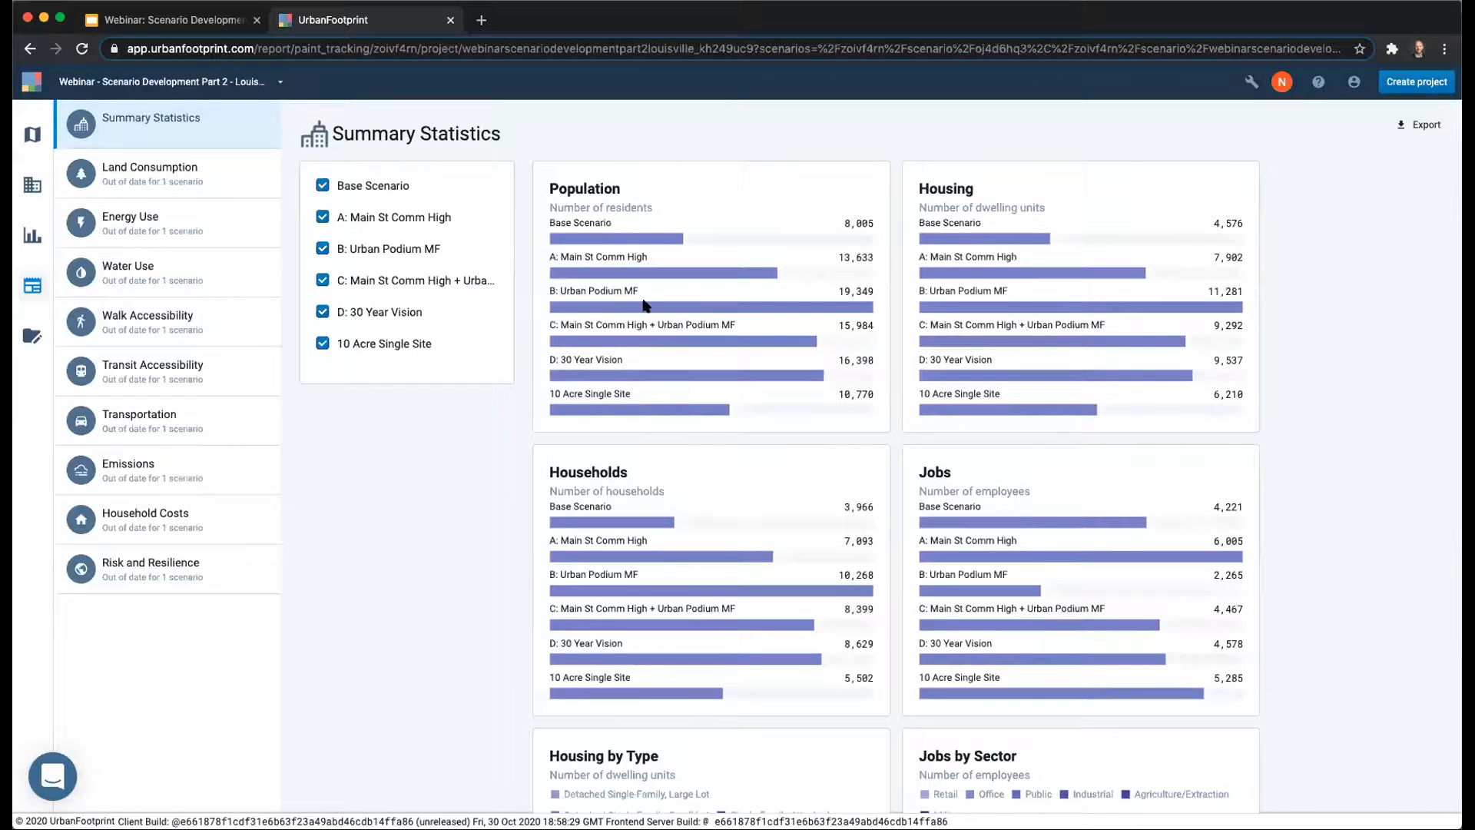
mouse_move(609, 239)
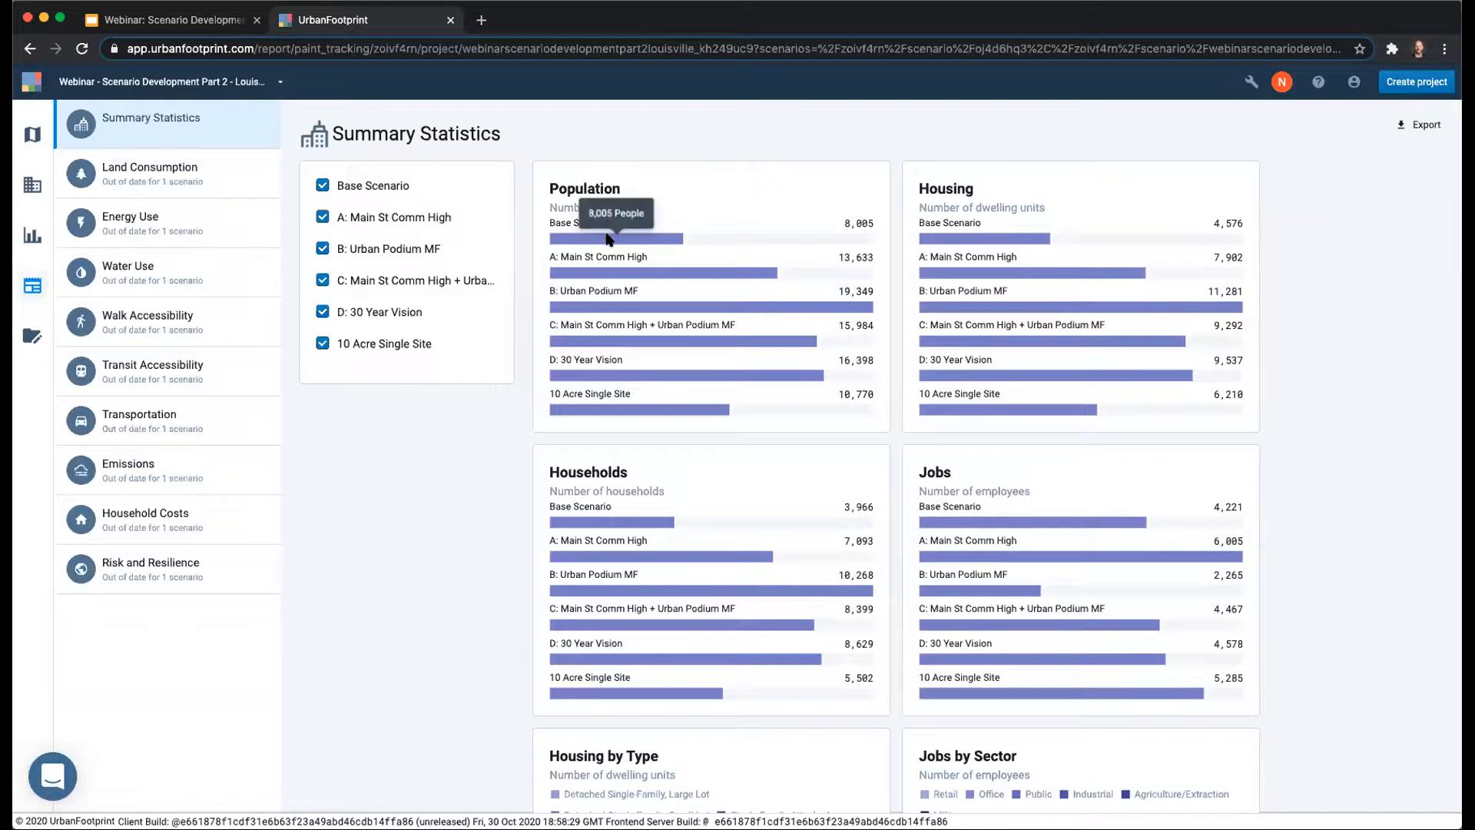
Compare all scenarios in the Energy Use, Water Use, Walk Accessibility, and Risk and Resilience reports.
left_click(131, 237)
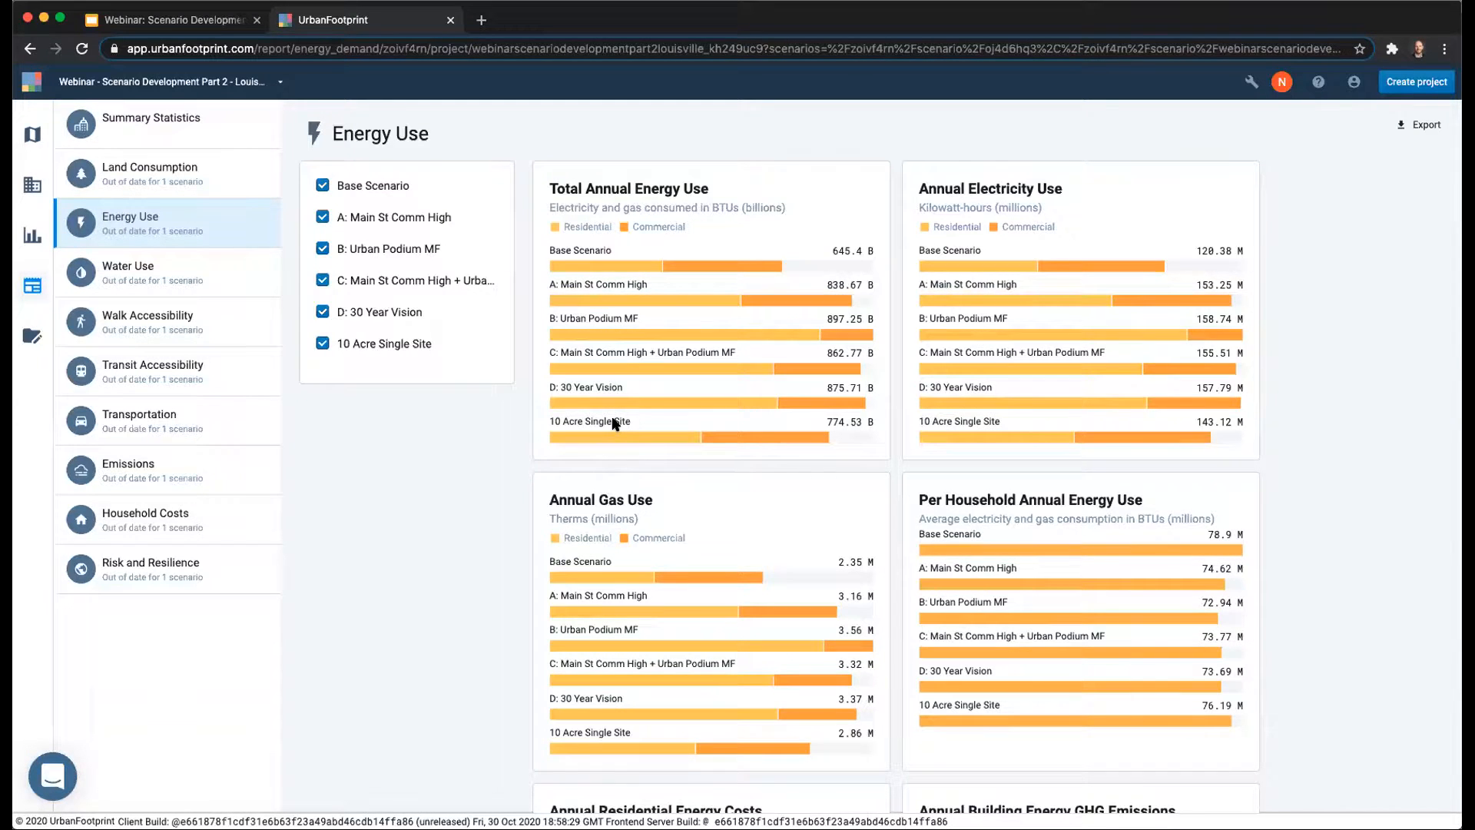
left_click(150, 280)
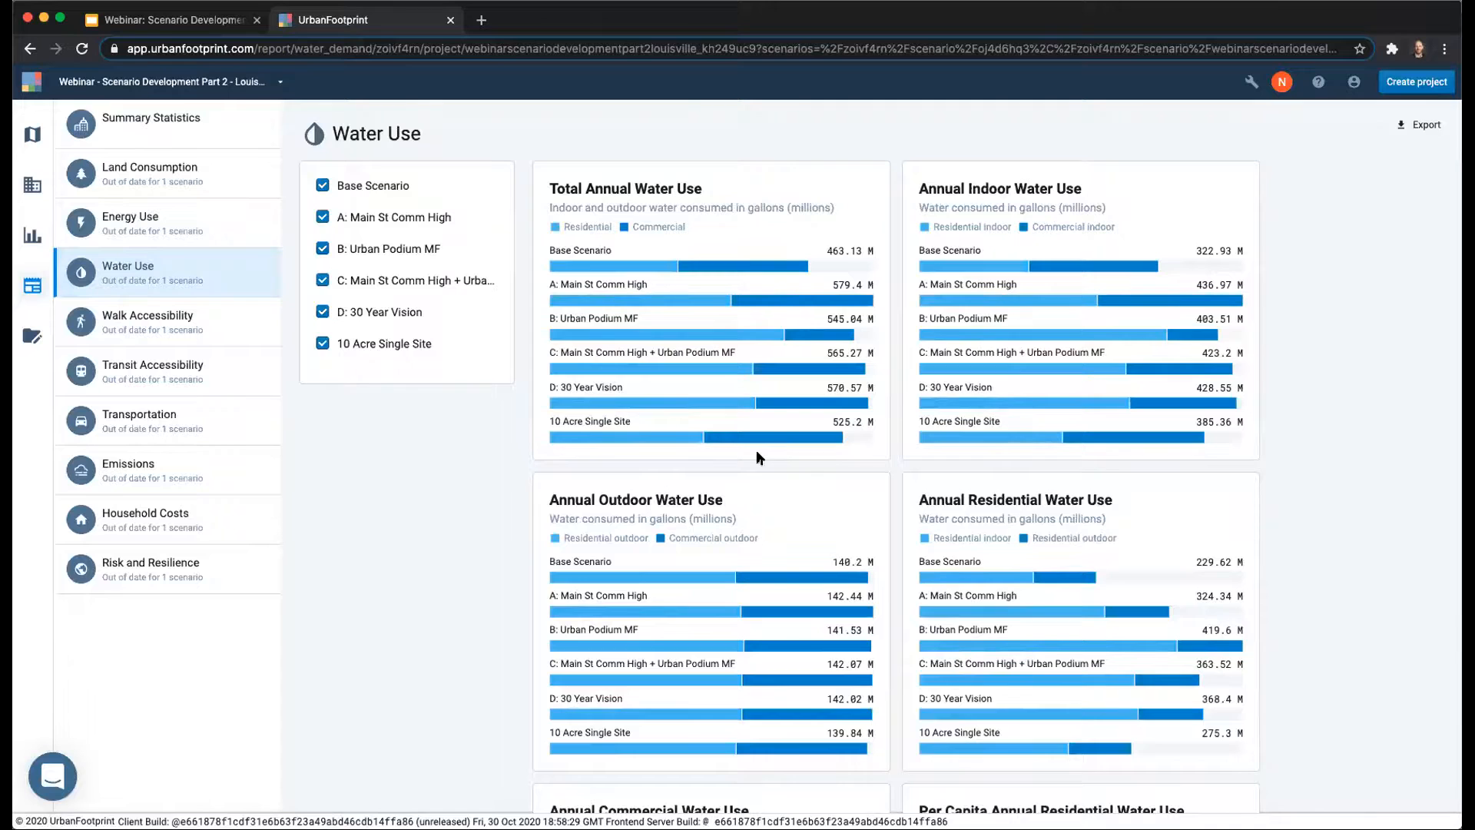
left_click(142, 319)
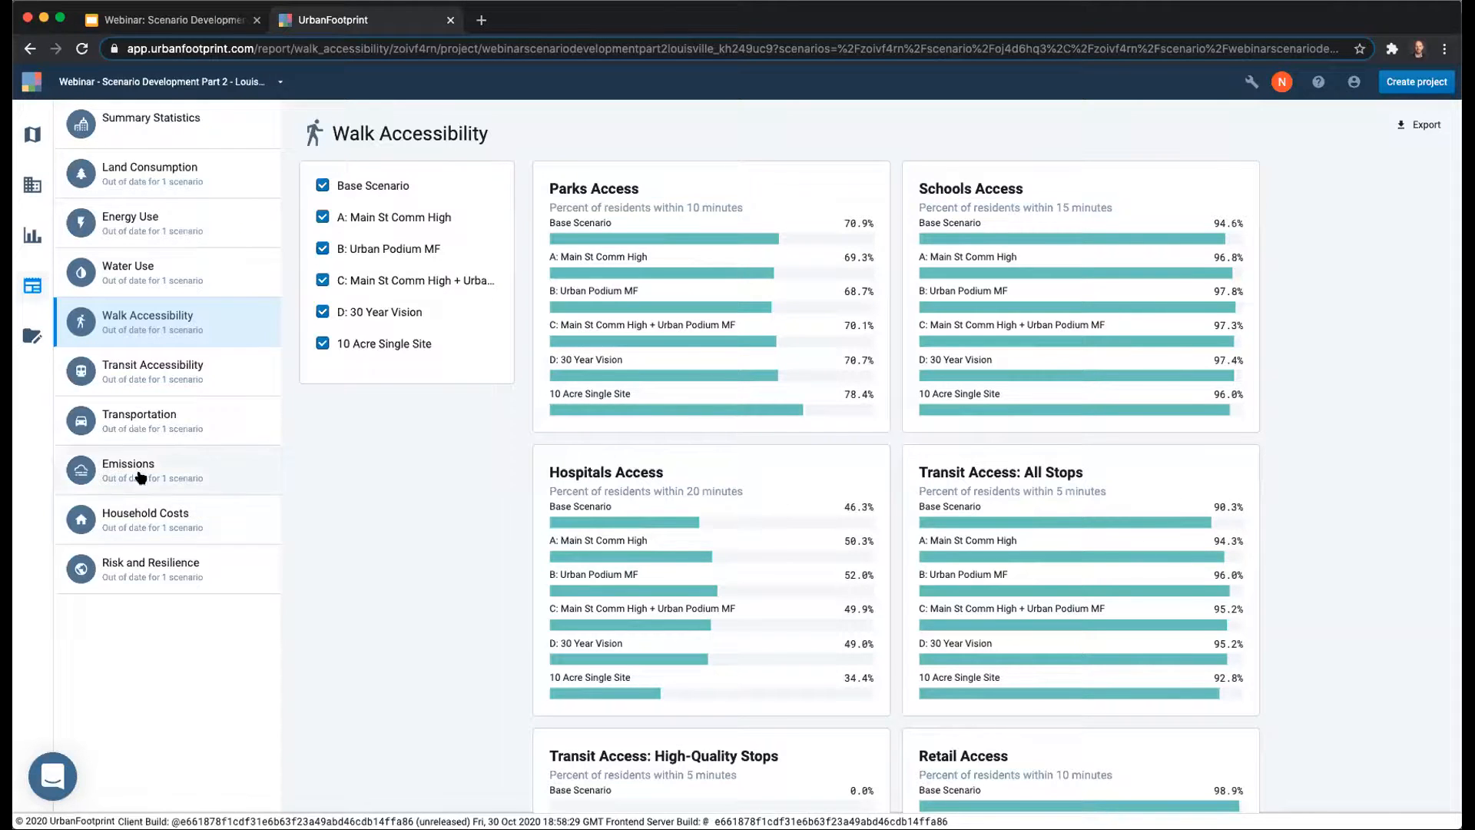
left_click(153, 570)
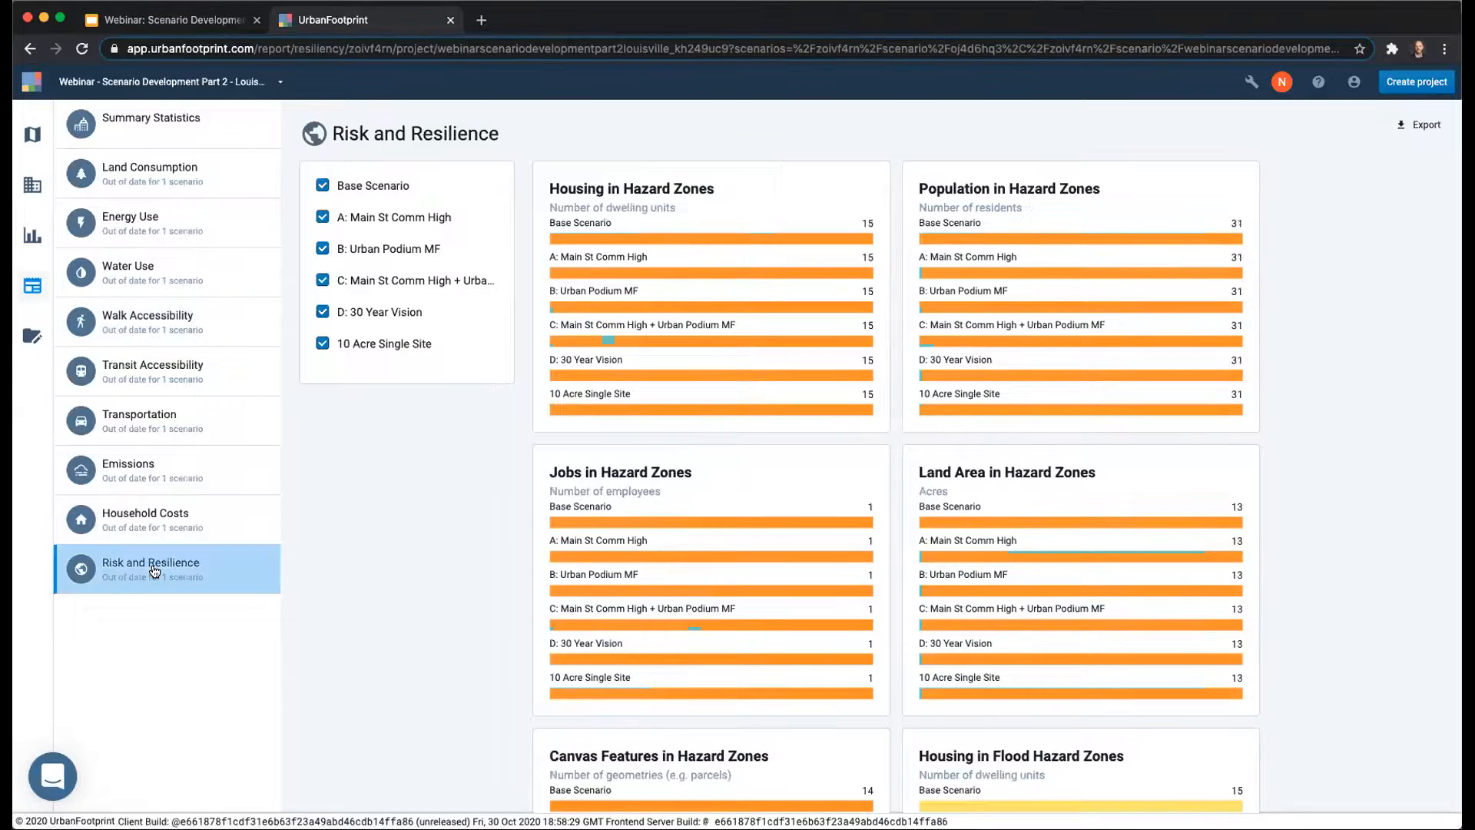
mouse_move(1058, 311)
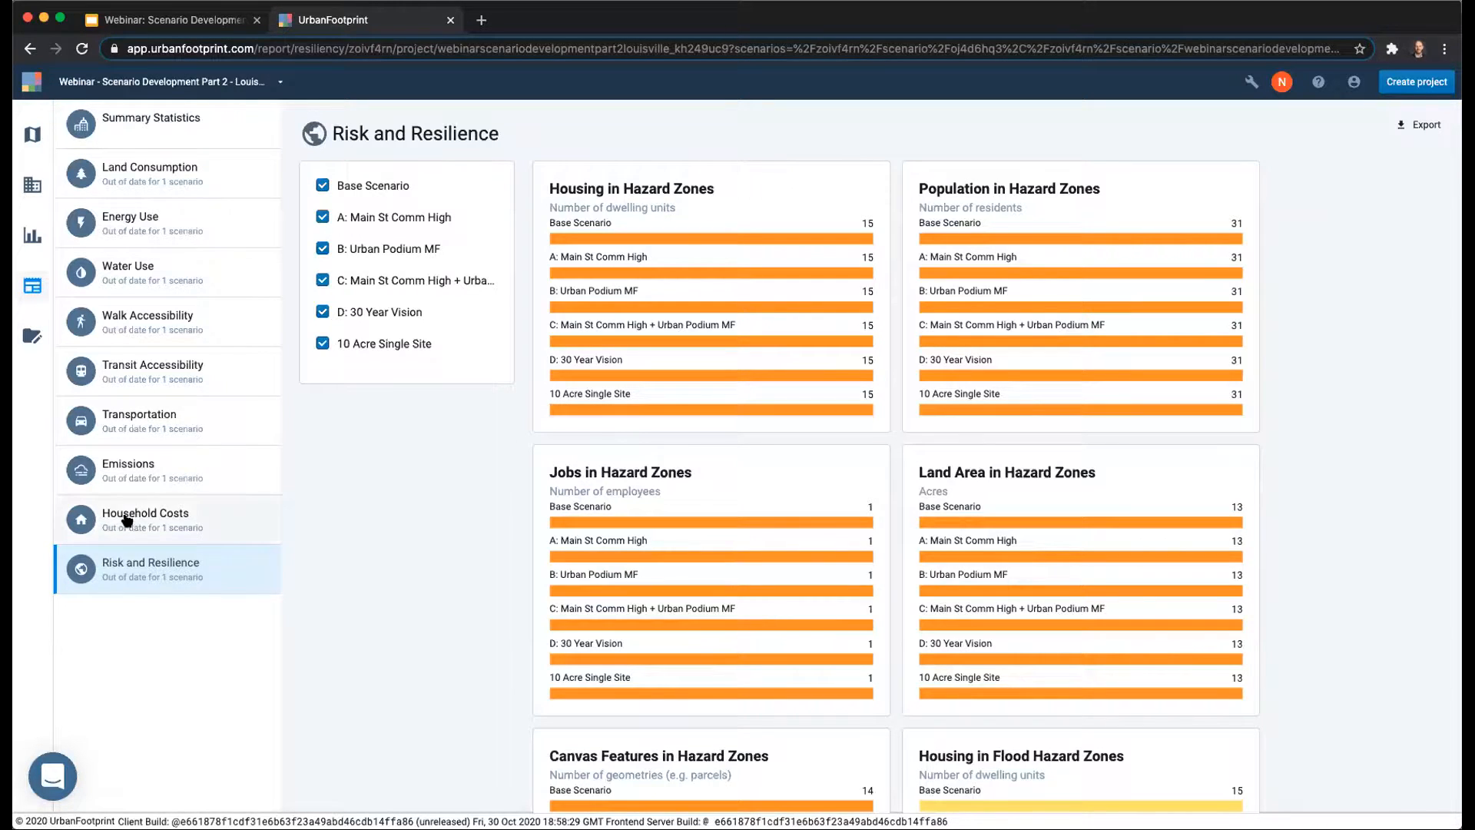
Review the Transportation and Emissions reports across all scenarios and return to the Summary Statistics report.
left_click(150, 427)
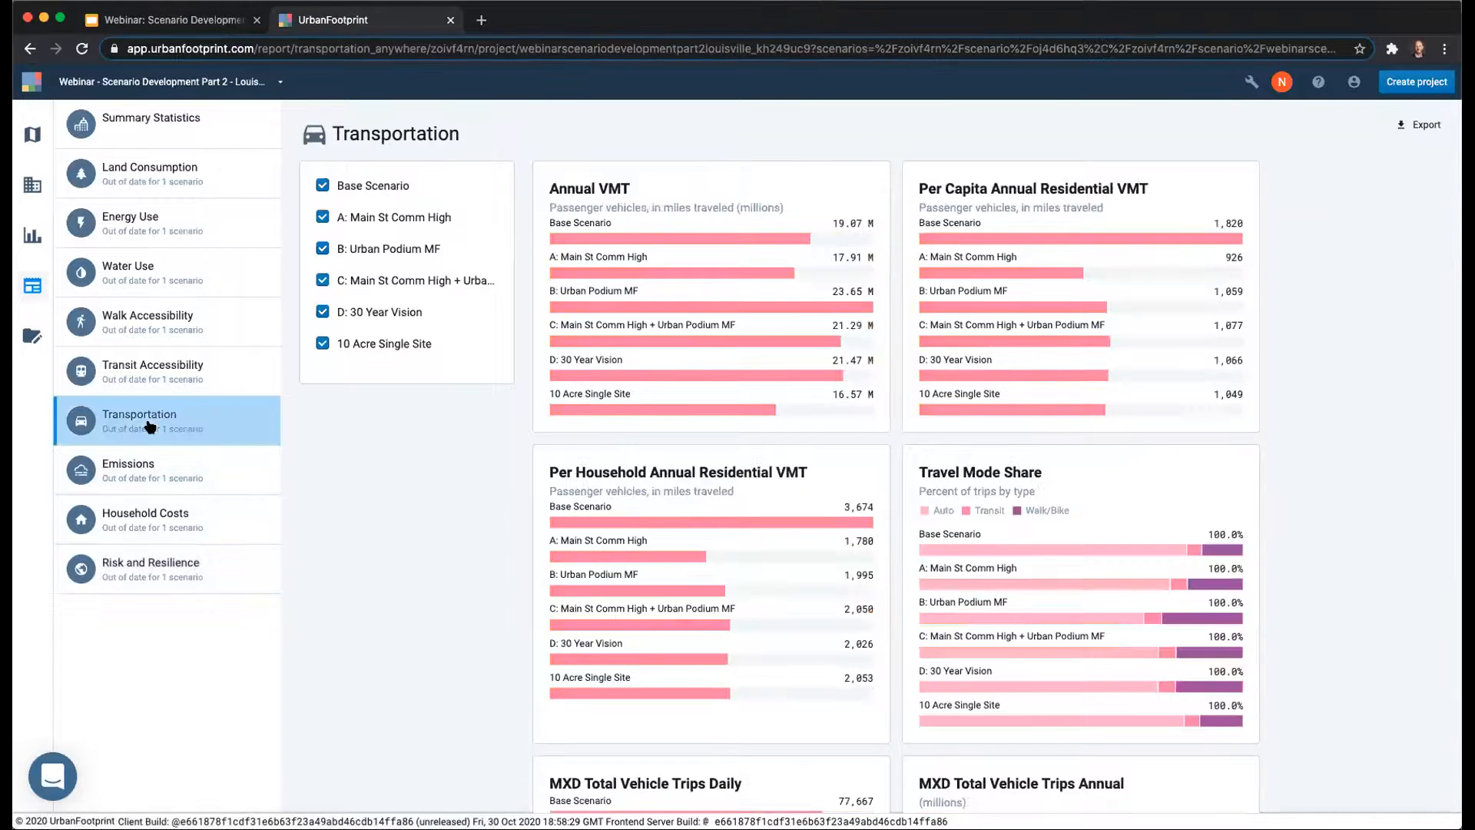
left_click(154, 476)
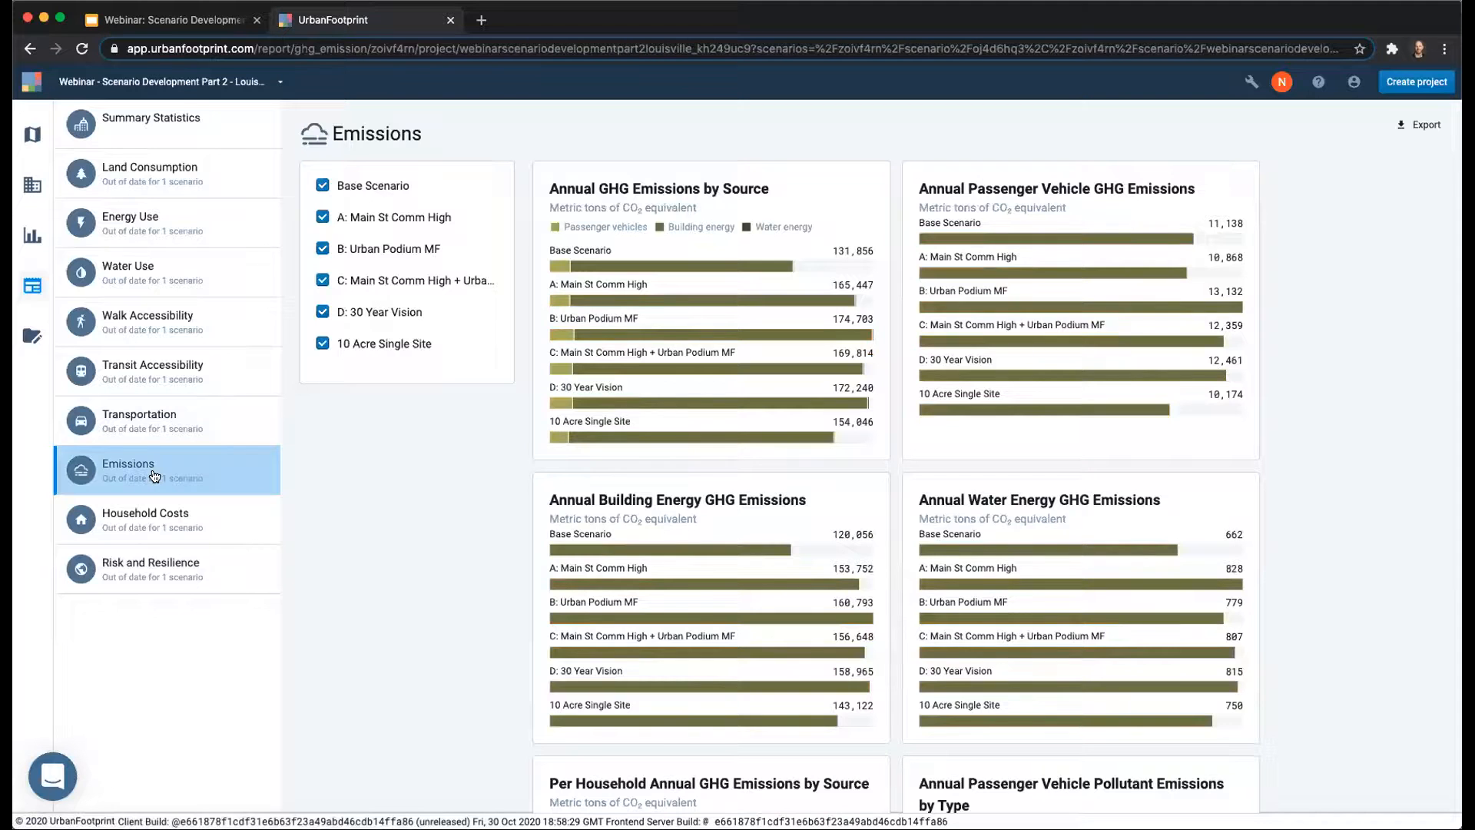
left_click(137, 135)
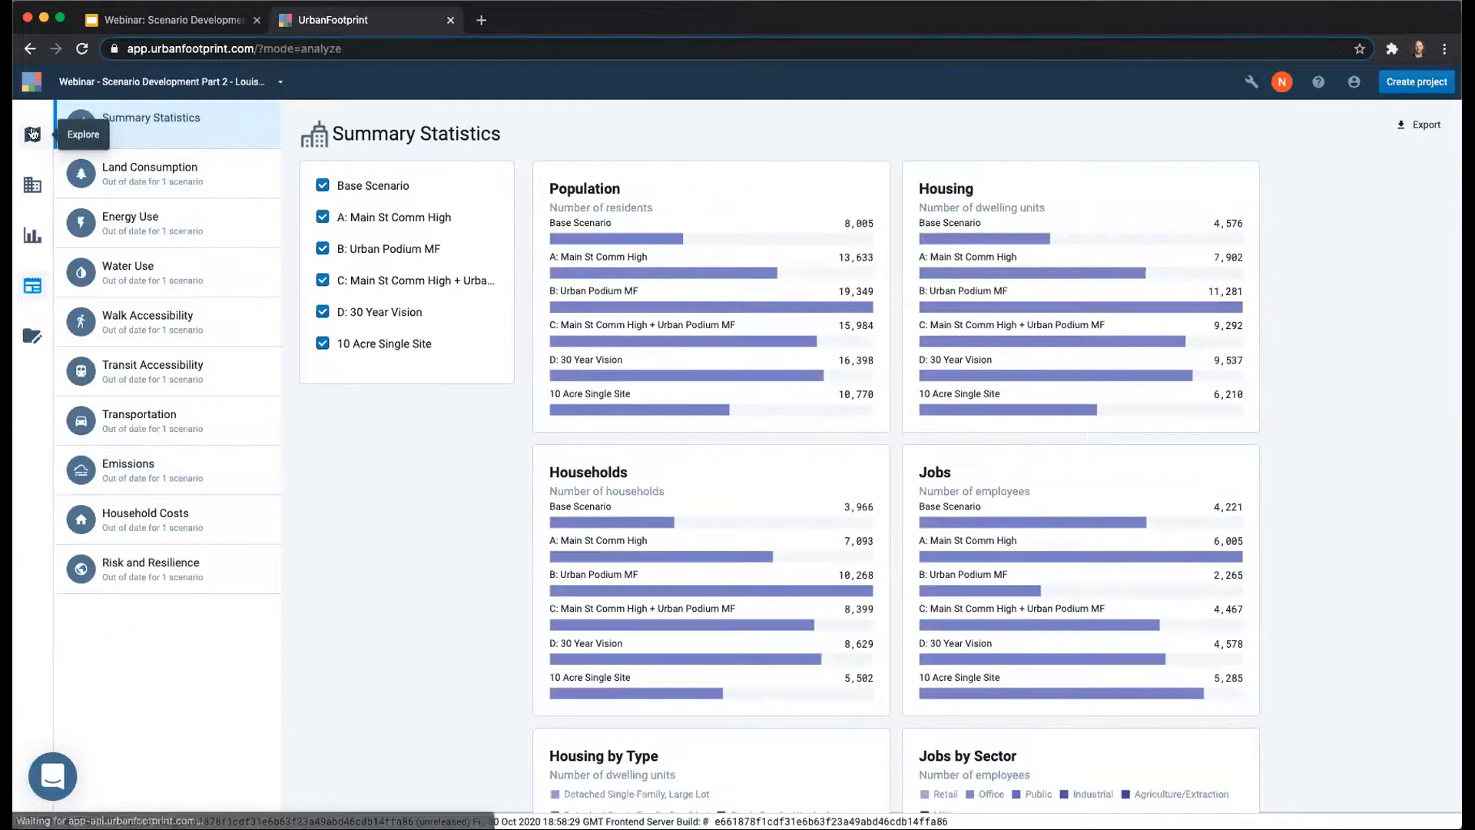
Return to the scenario map, hide the analysis modules, and examine the painted corridor parcels in A: Main St Comm High.
left_click(32, 134)
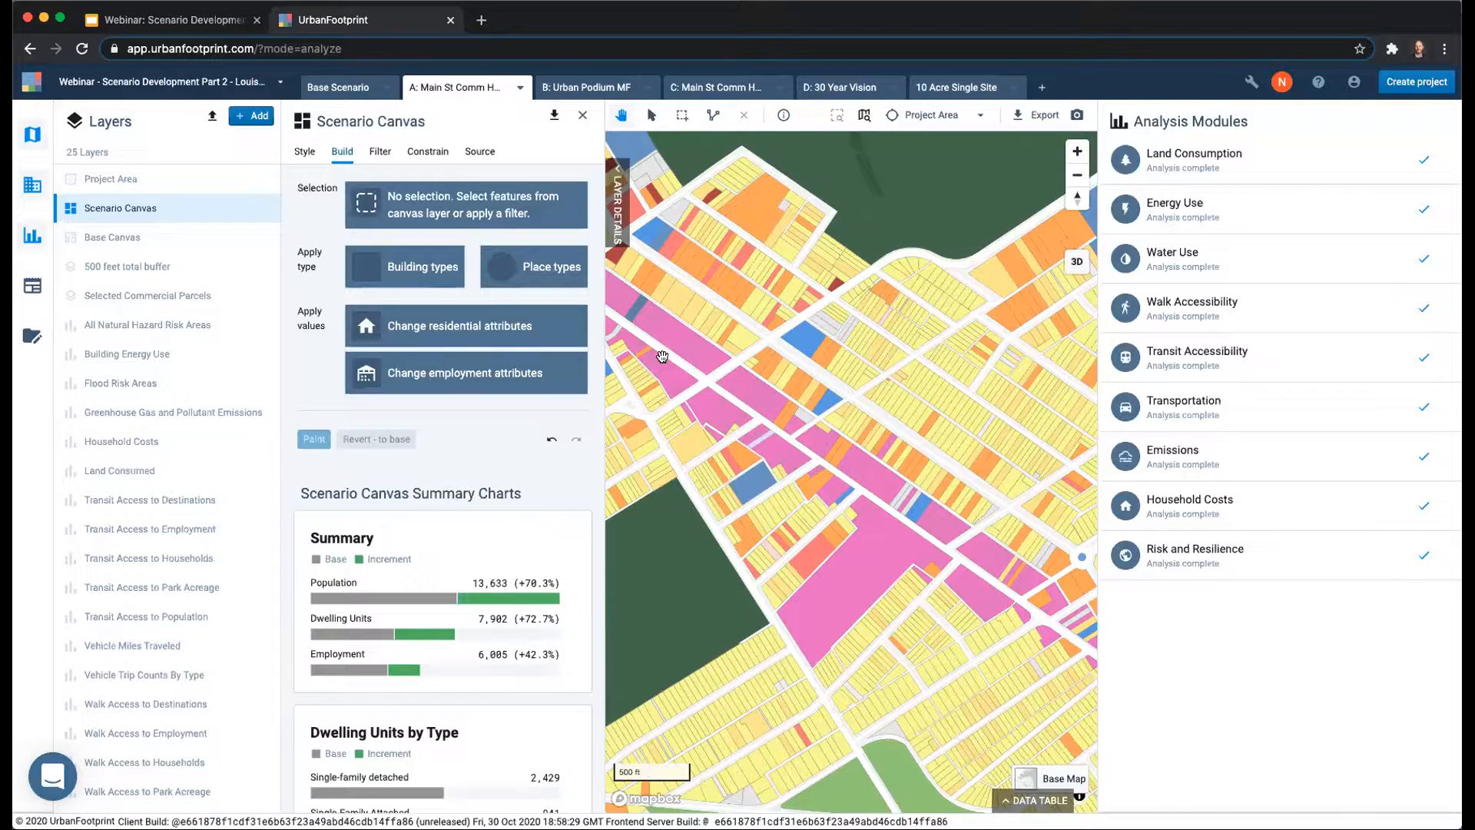
left_click(31, 239)
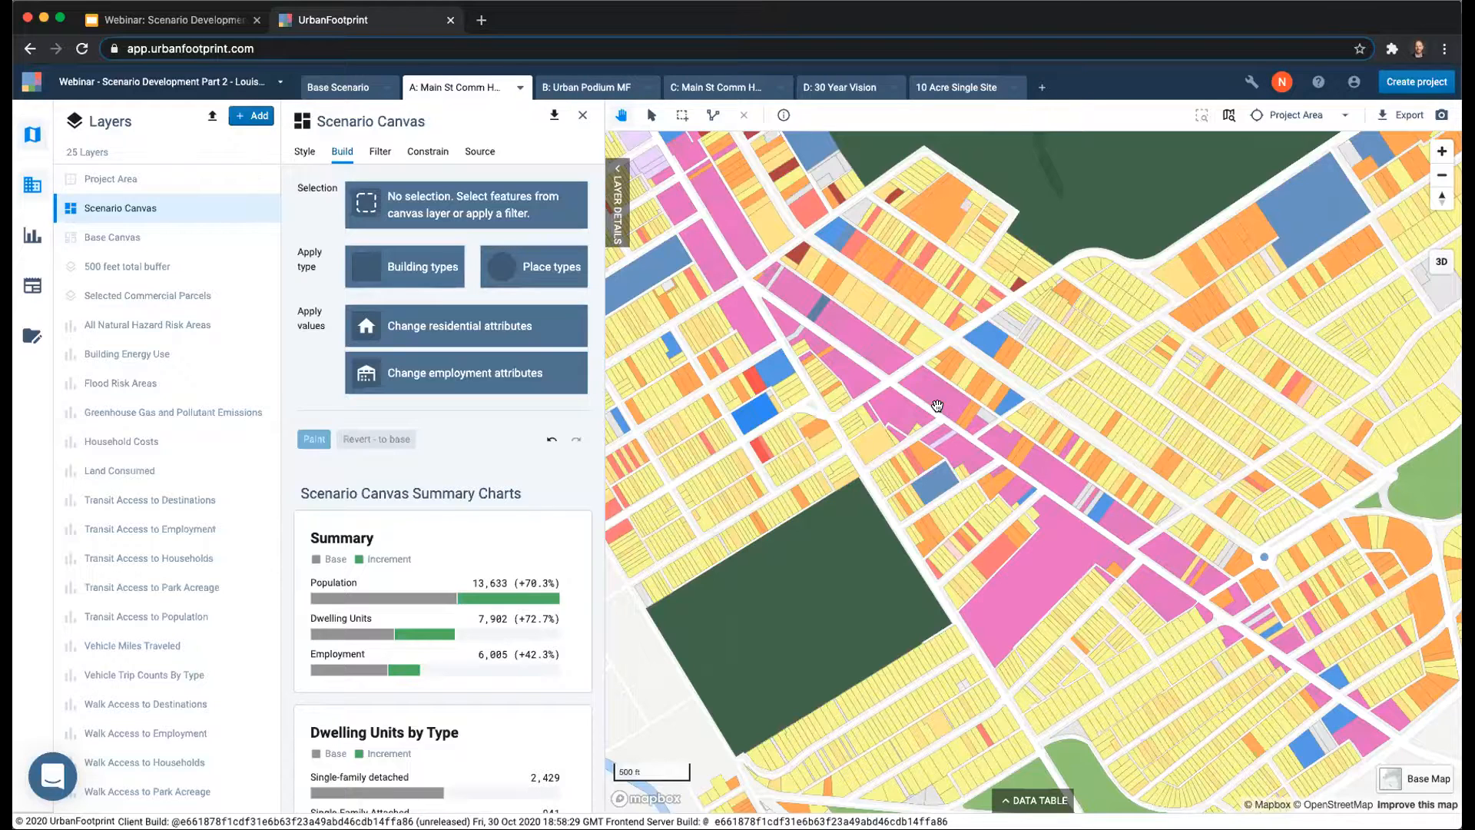
scroll(937, 405, "up", 5)
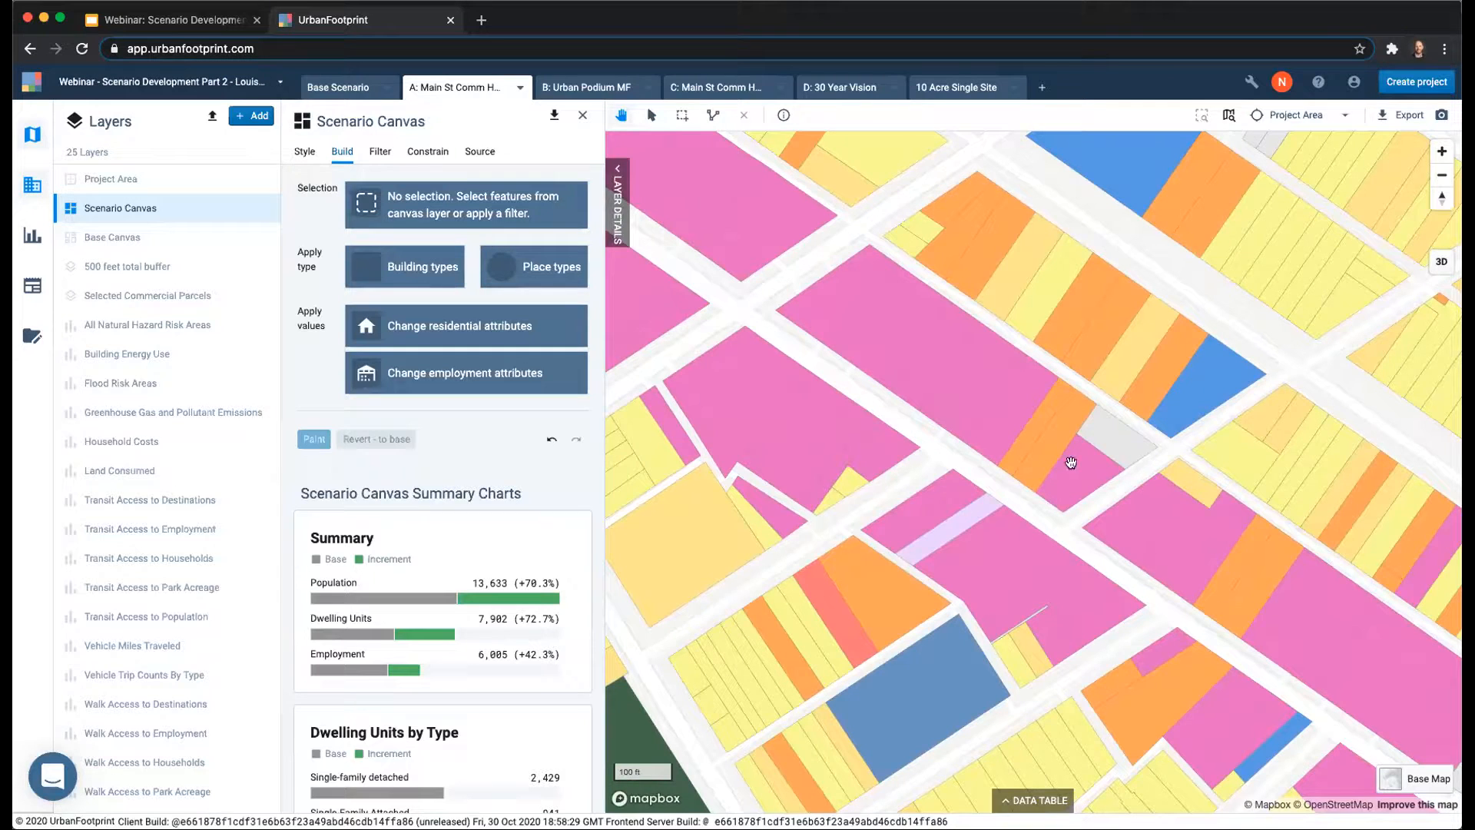
scroll(1129, 483, "down", 4)
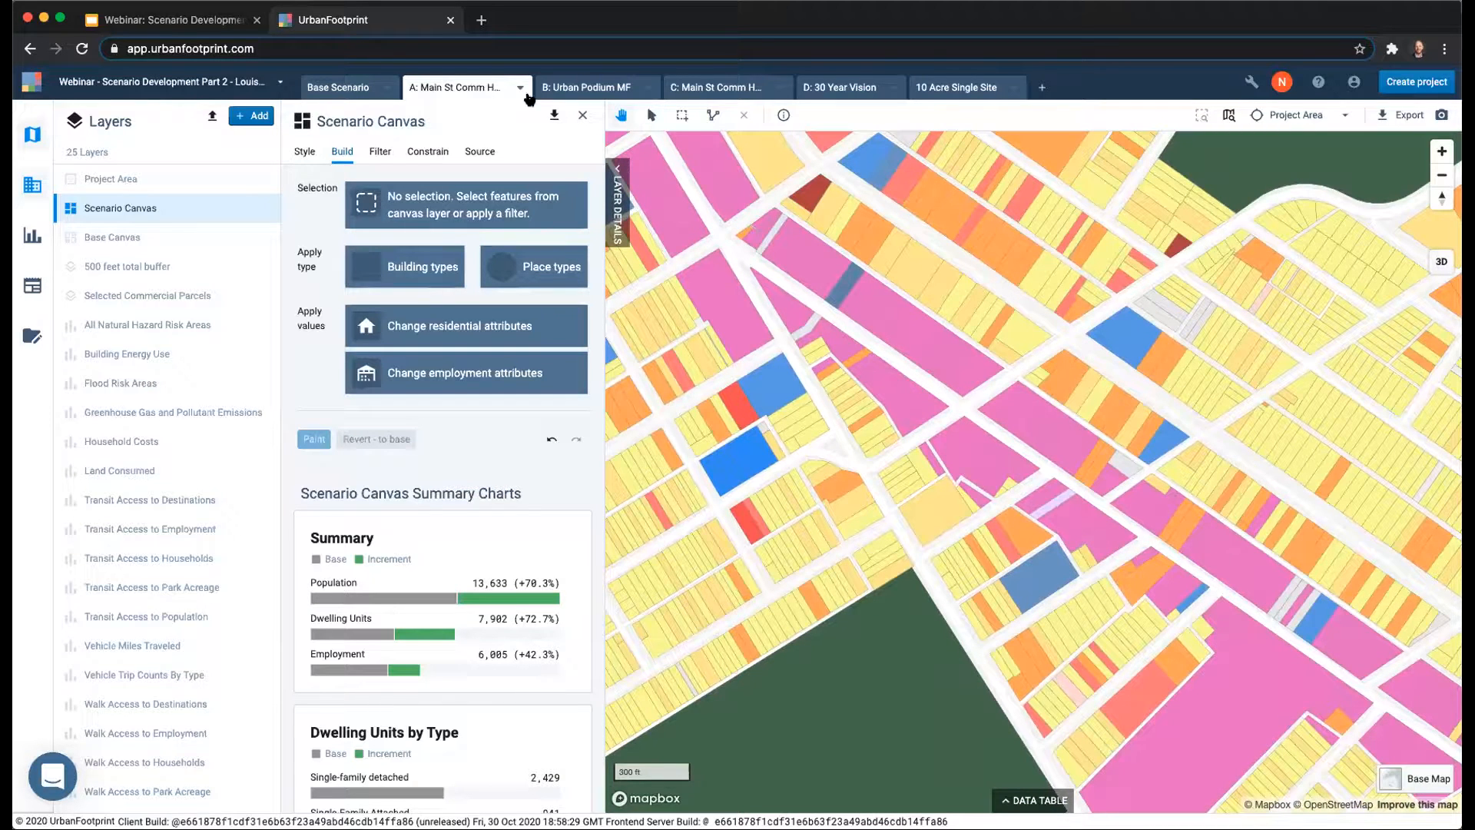
Switch to the Base Scenario and show the Base Canvas layer's land use classes.
left_click(355, 81)
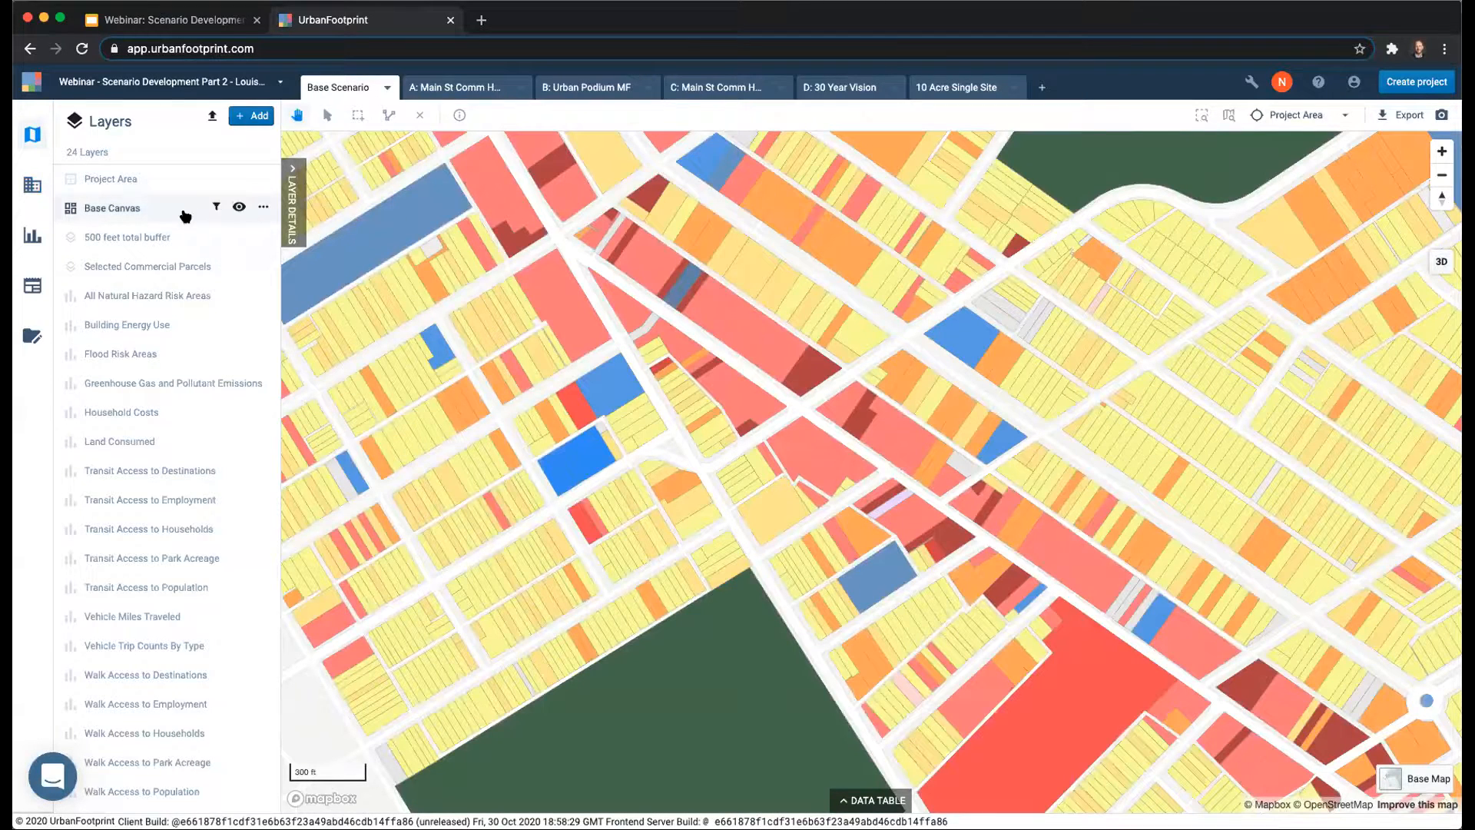
left_click(164, 215)
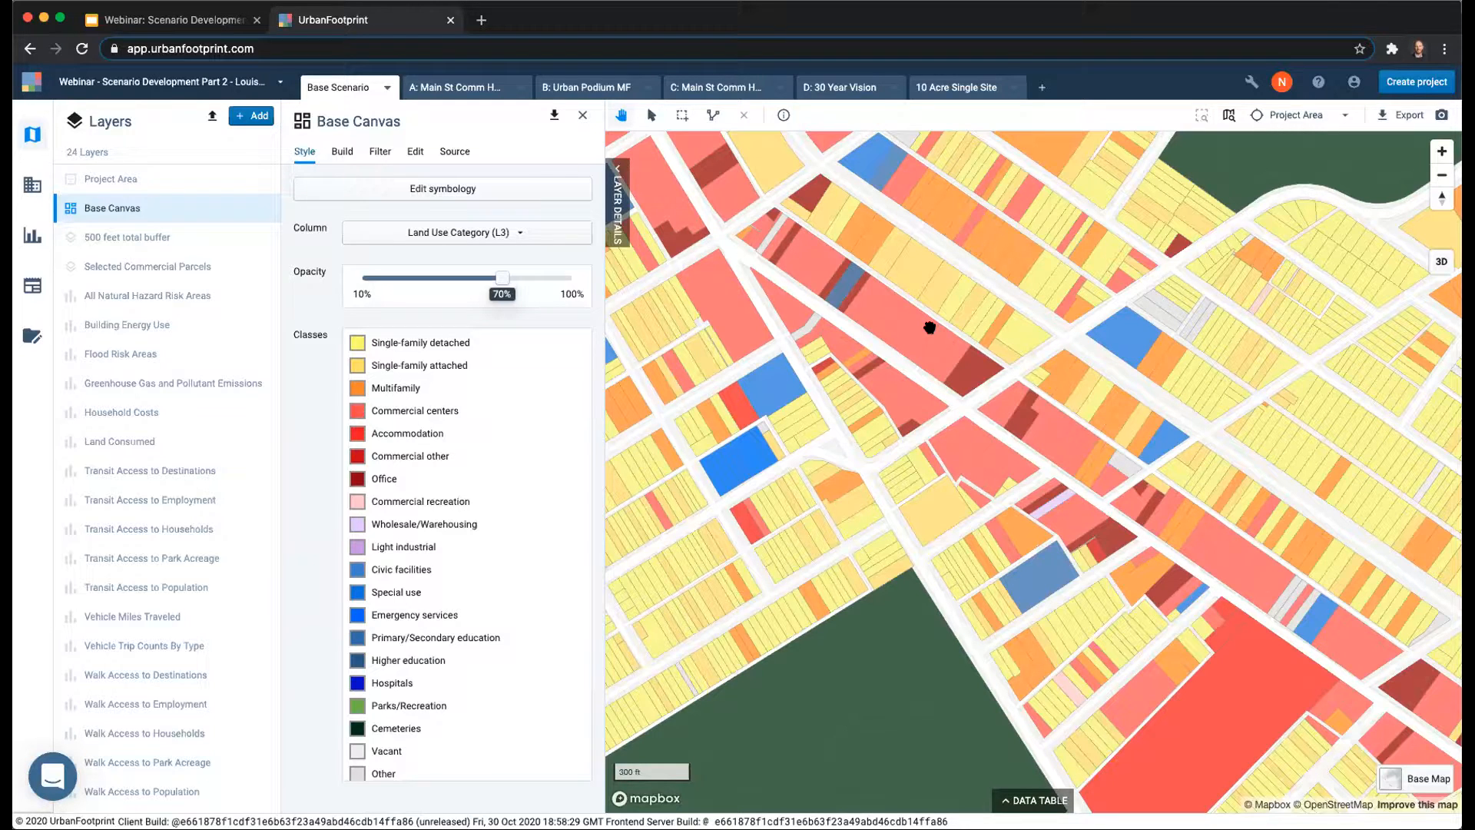
Switch to the Google Slides webinar deck and present it from slide 15, Open Questions & Feedback.
left_click(190, 24)
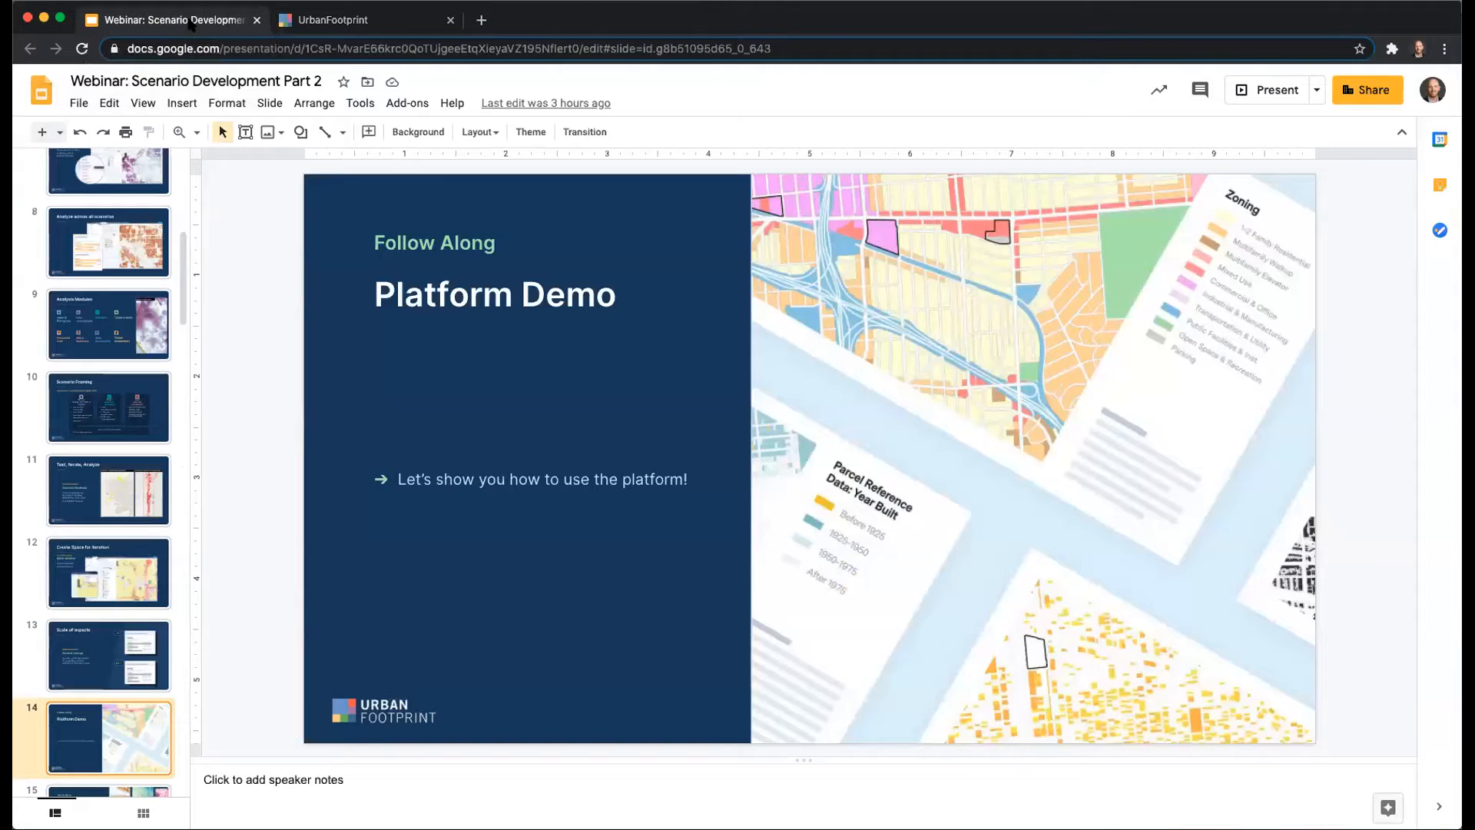
left_click(153, 789)
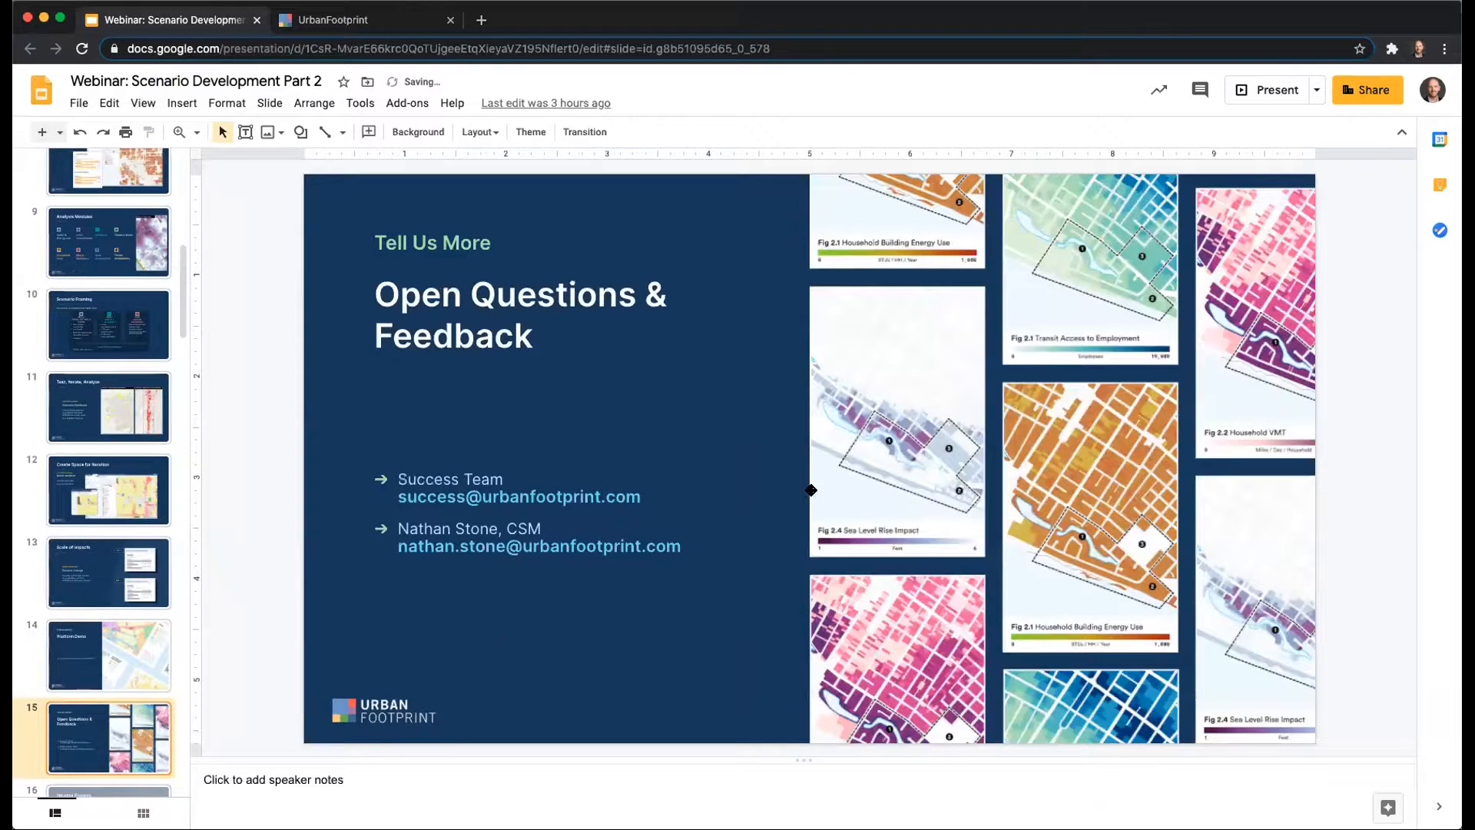
left_click(1266, 90)
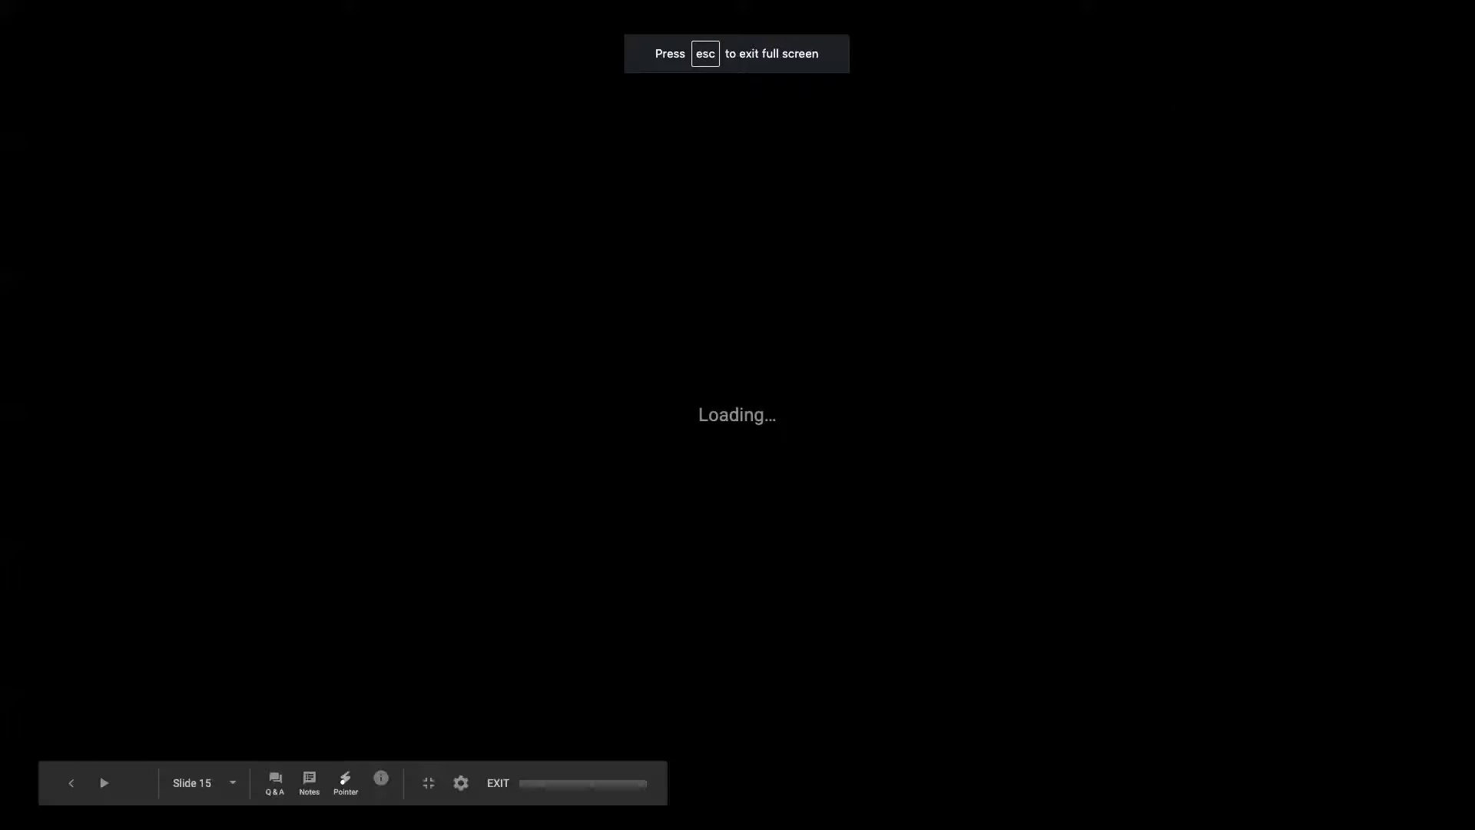